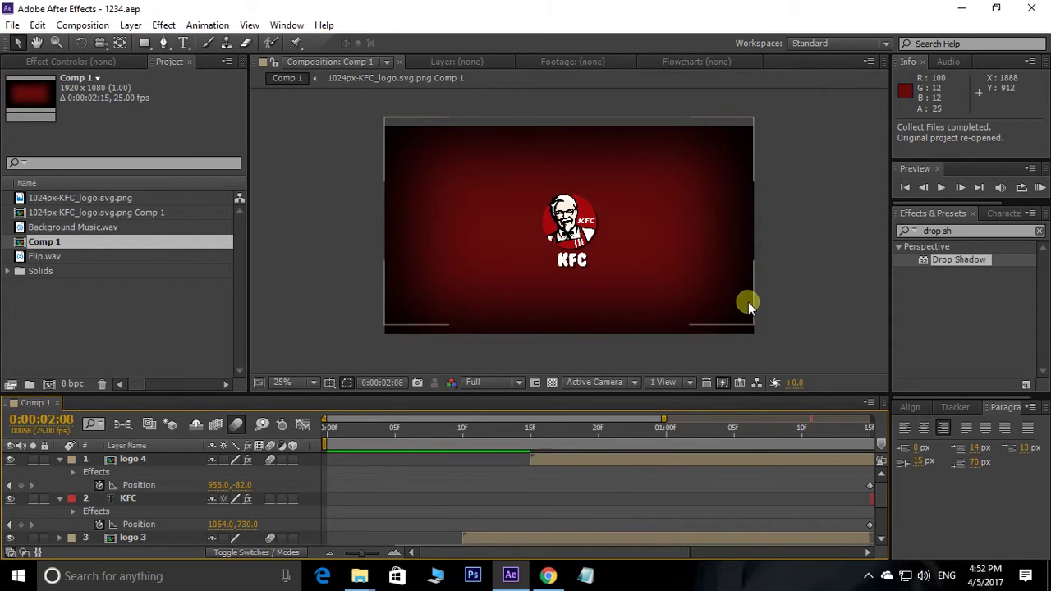
Step: Enlarge the composition view and preview the finished KFC logo animation
key("grave")
scroll(597, 358, "up", 2)
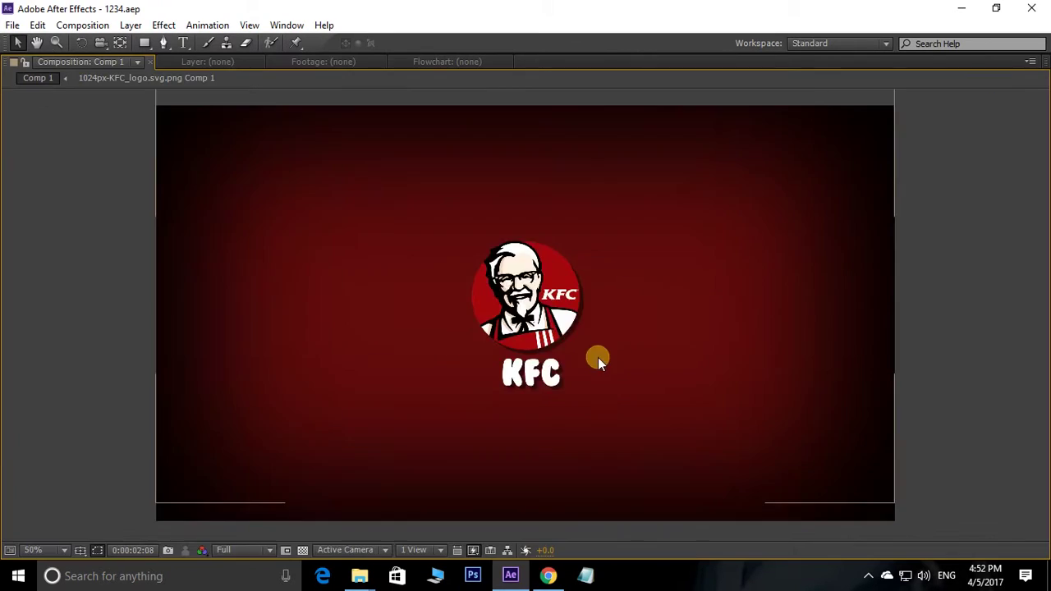
key("space")
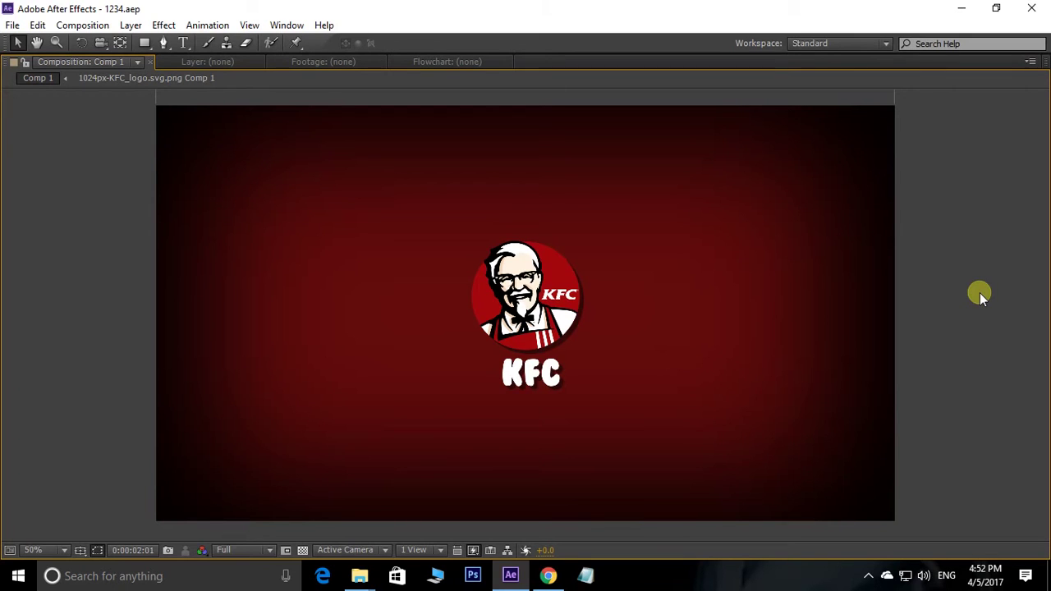
Step: Switch to Chrome, open the Telugu Tech Solutions YouTube channel and browse its uploaded videos
left_click(549, 576)
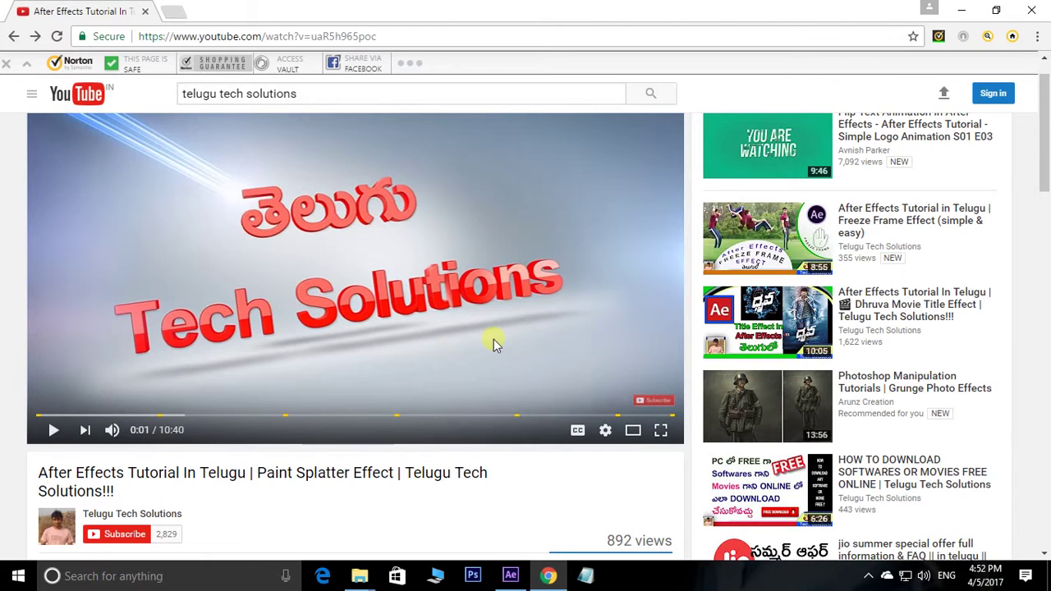
mouse_move(666, 403)
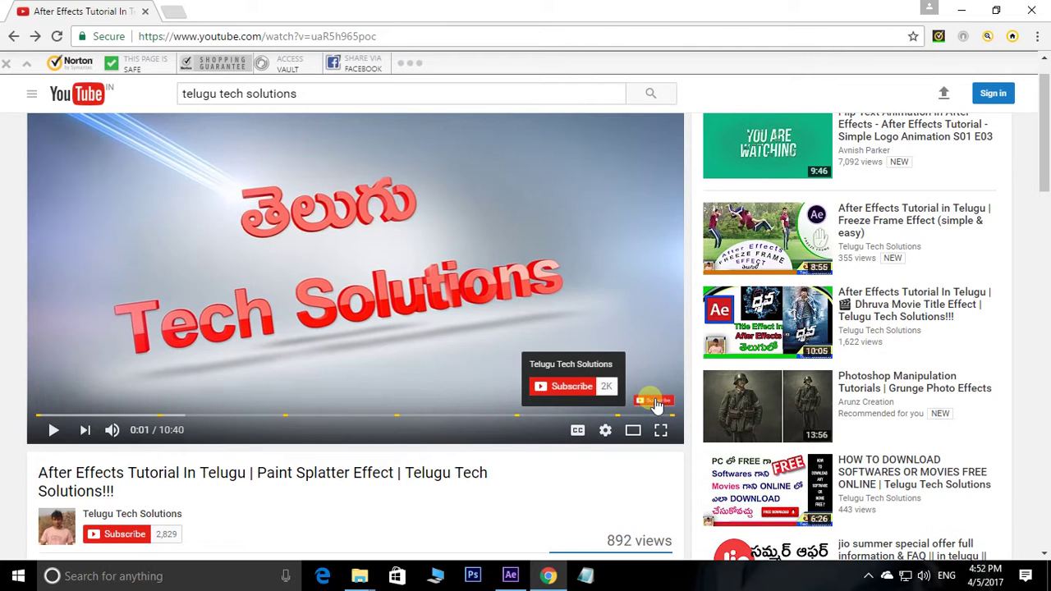
scroll(189, 485, "down", 1)
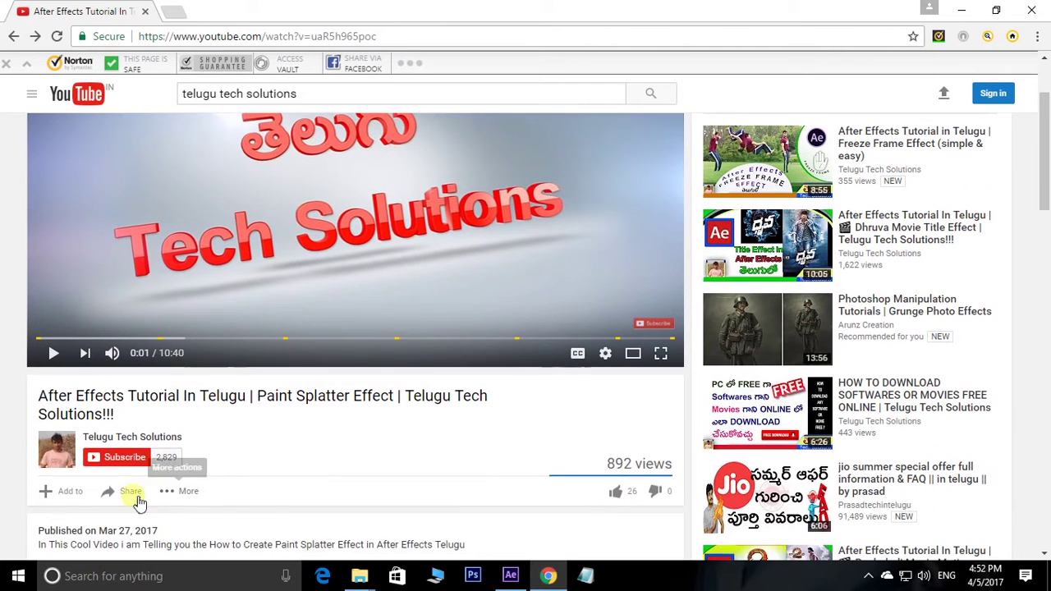
left_click(127, 441)
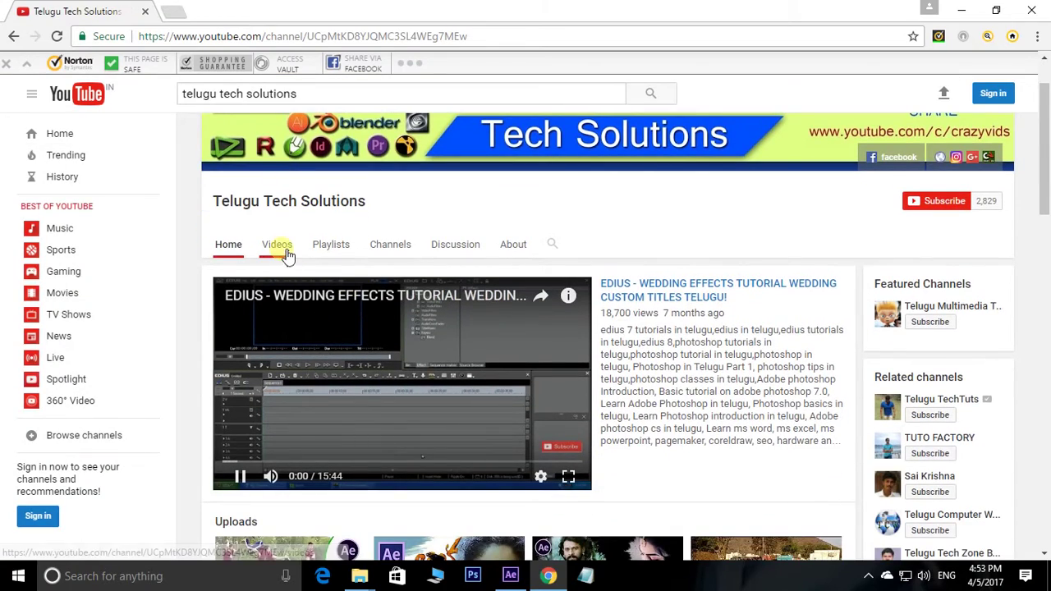
left_click(286, 253)
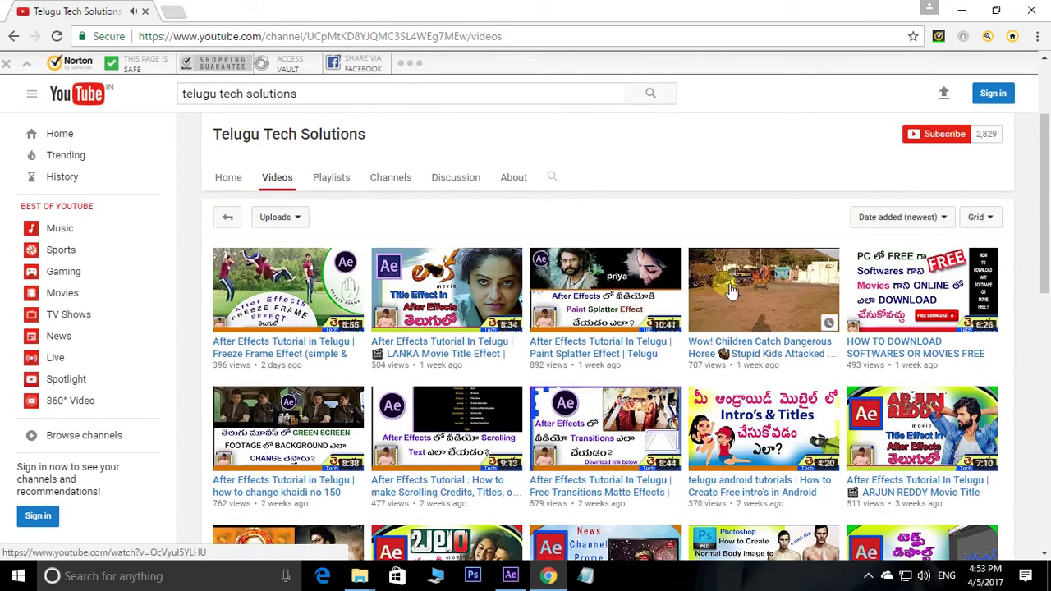
scroll(1002, 335, "down", 1)
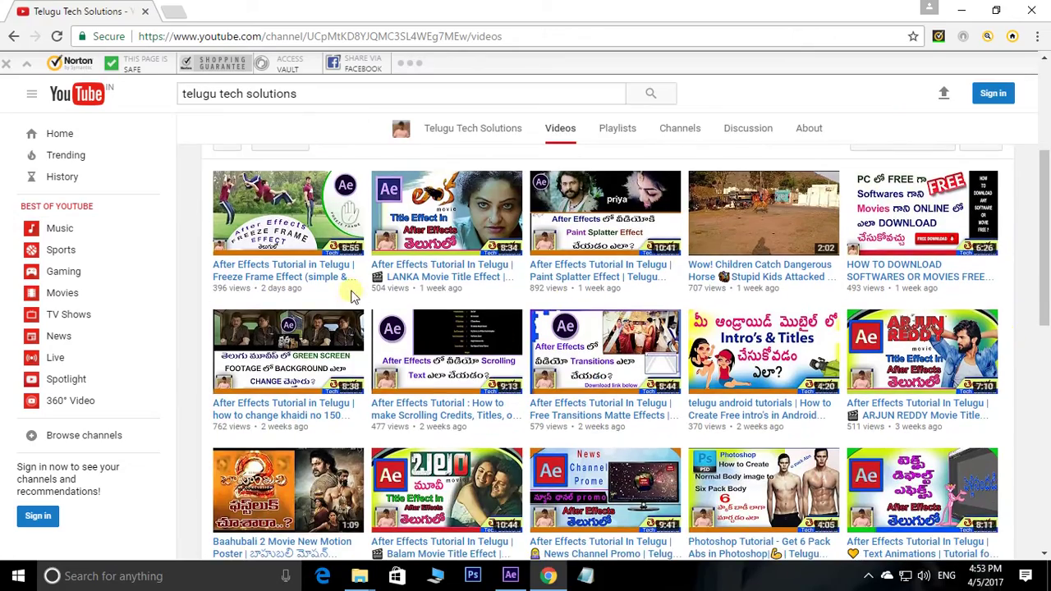
scroll(353, 296, "down", 5)
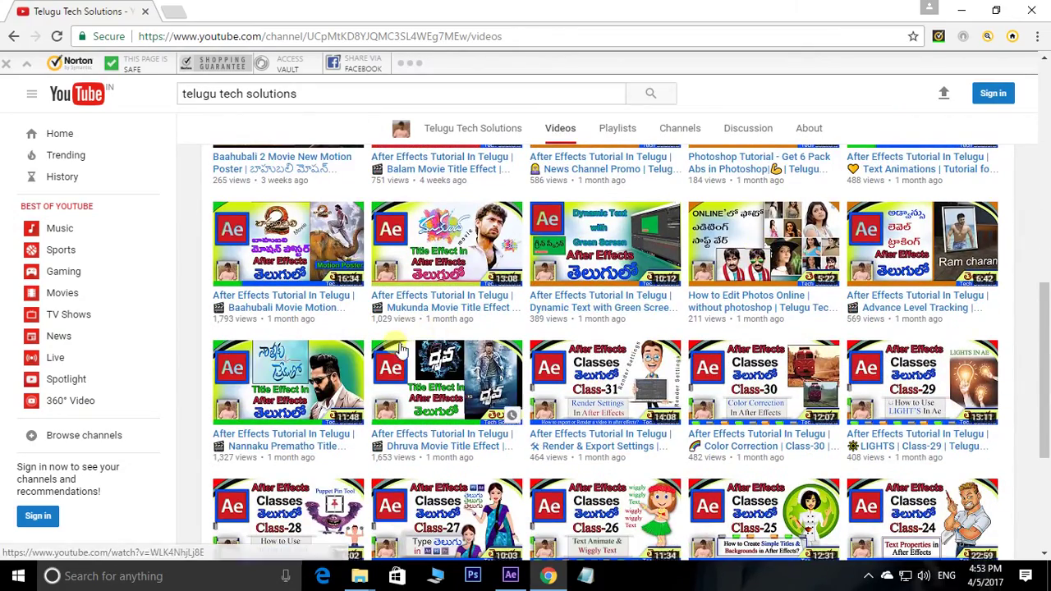
scroll(1012, 304, "up", 8)
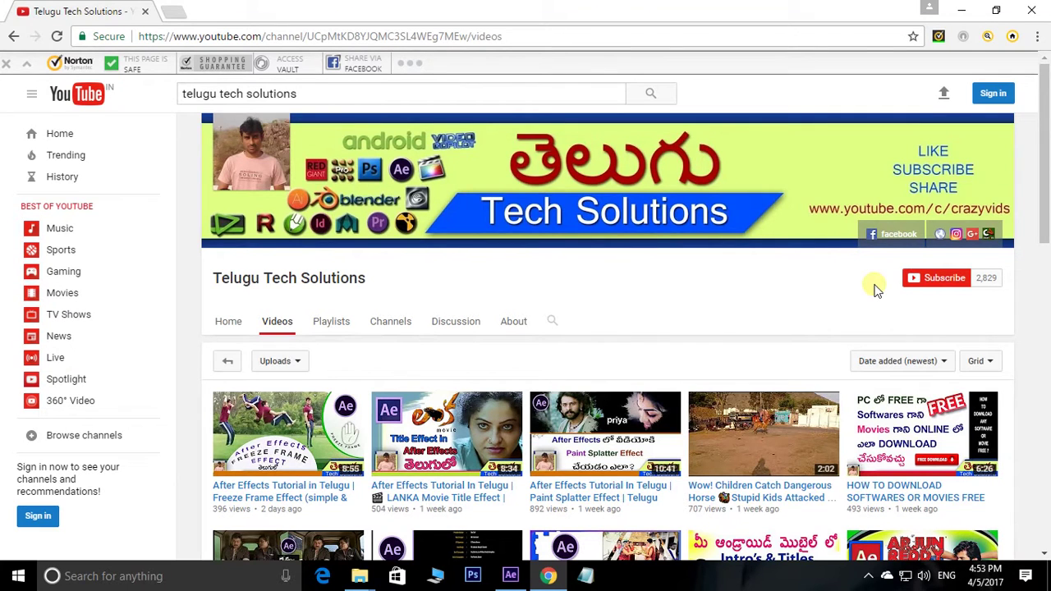
Step: Switch back to After Effects, restore the multi-panel layout and review the imported project items
left_click(510, 575)
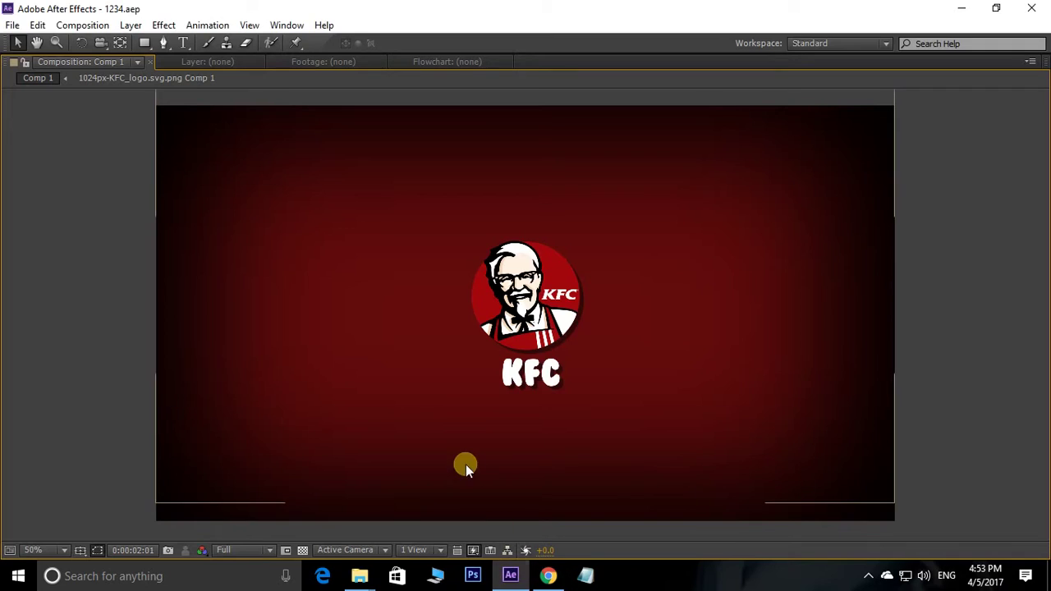
key("grave")
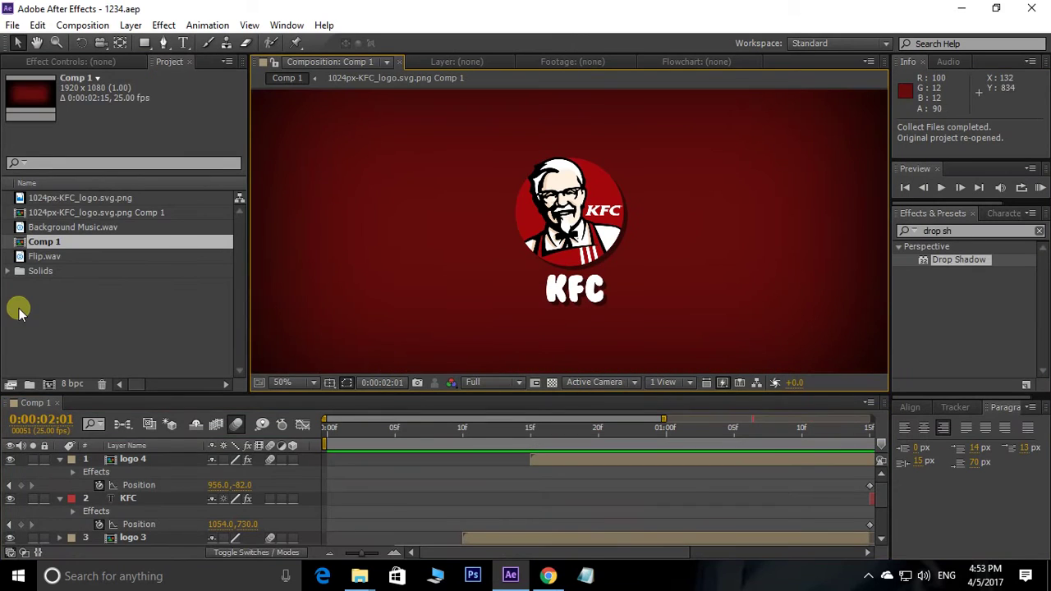
left_click_drag(18, 308, 117, 199)
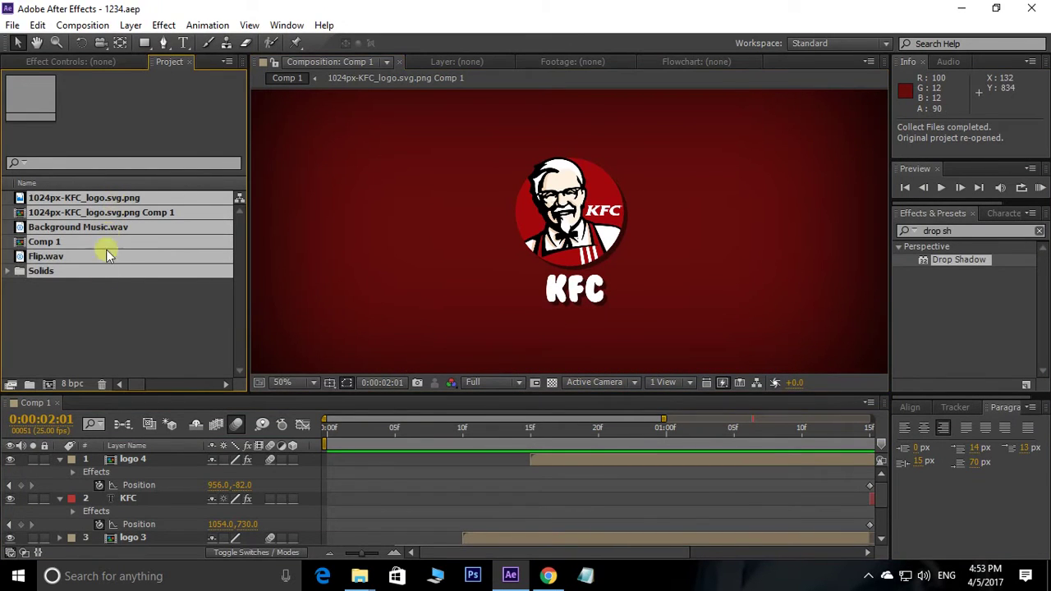
left_click(114, 344)
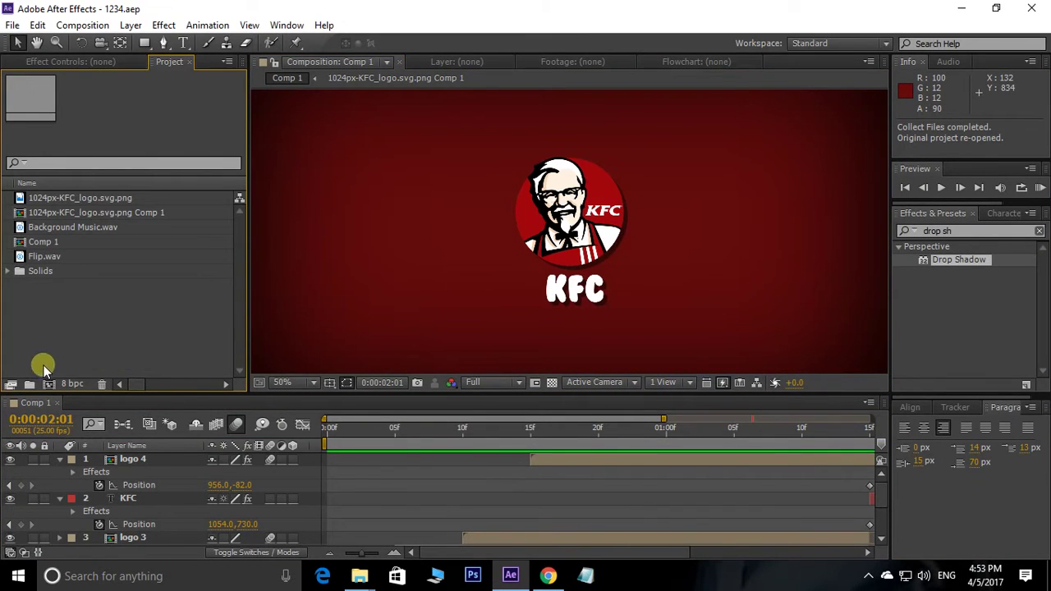
Step: Create a 1920 x 1080 composition at 30 fps, 3 seconds long, with a black 000000 background
left_click(50, 386)
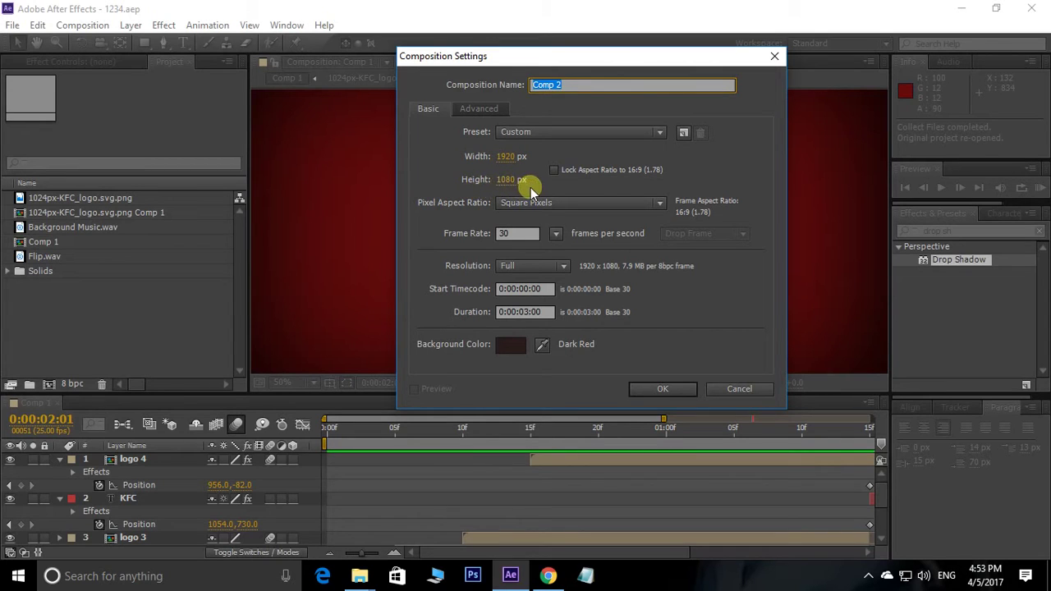
left_click(509, 234)
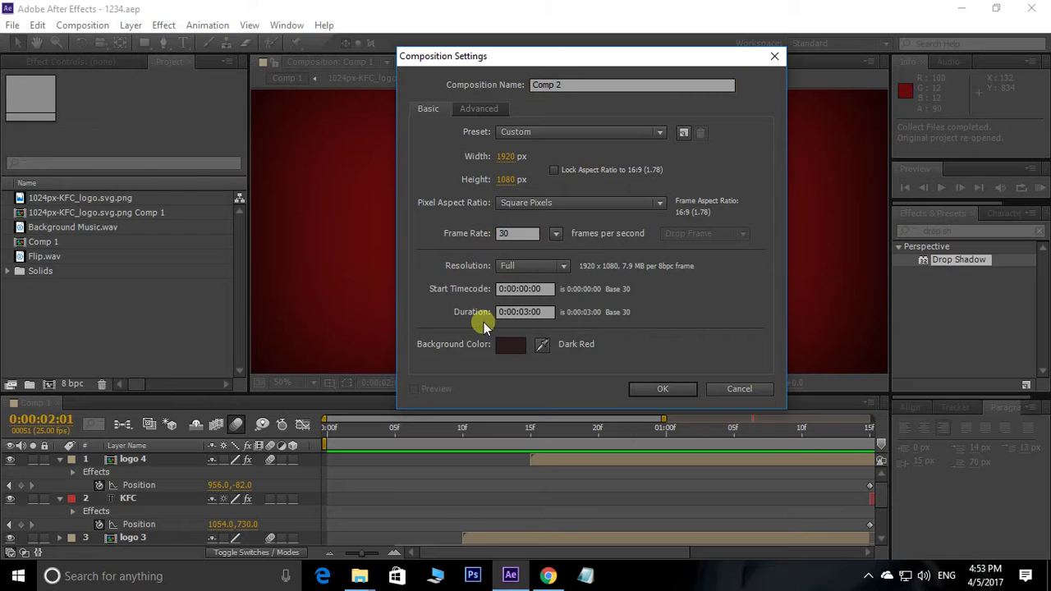
left_click(530, 317)
left_click_drag(526, 313, 548, 311)
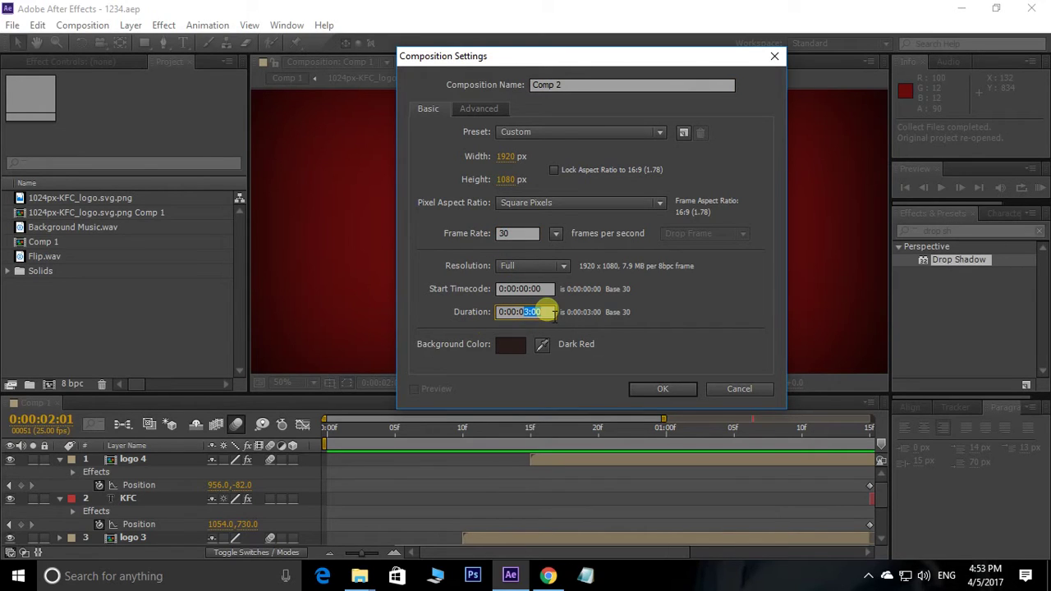
left_click(653, 352)
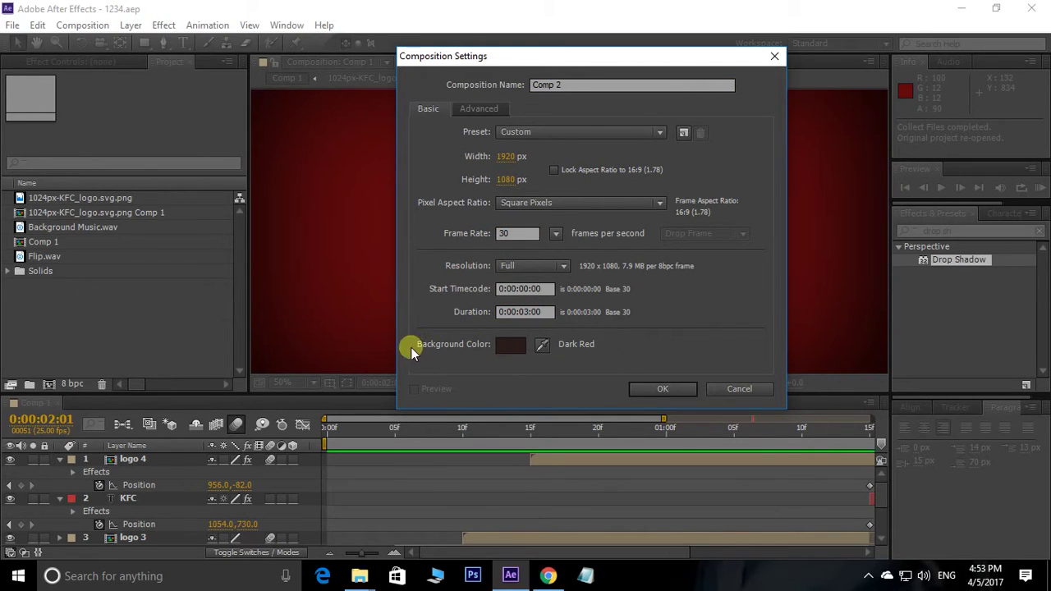
left_click(502, 347)
left_click_drag(675, 275, 589, 352)
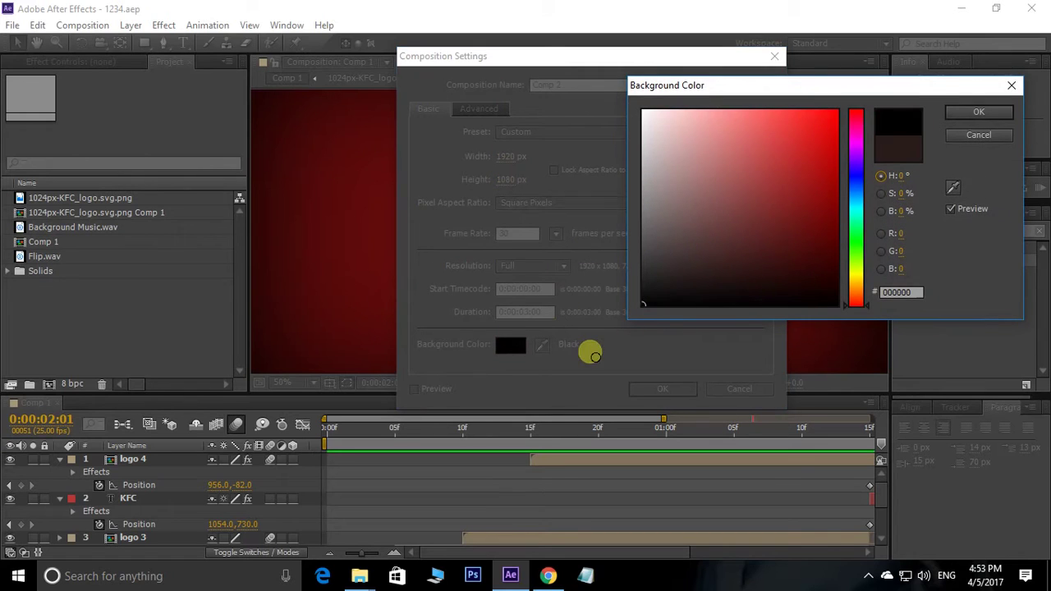
left_click(984, 114)
left_click(659, 389)
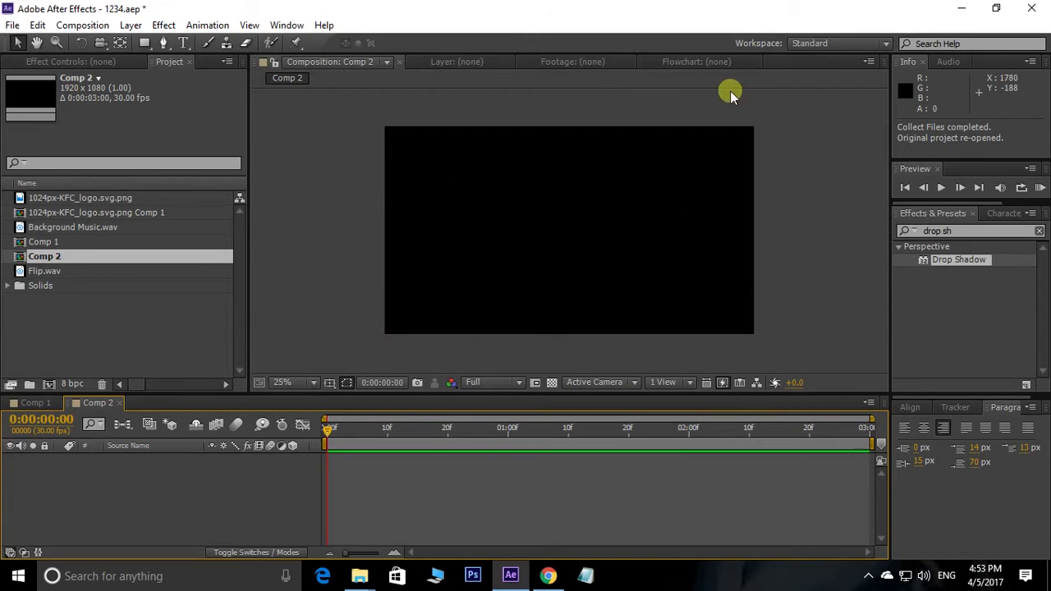
Step: Add a deep red 1920 x 1080 solid layer to the new composition
right_click(170, 502)
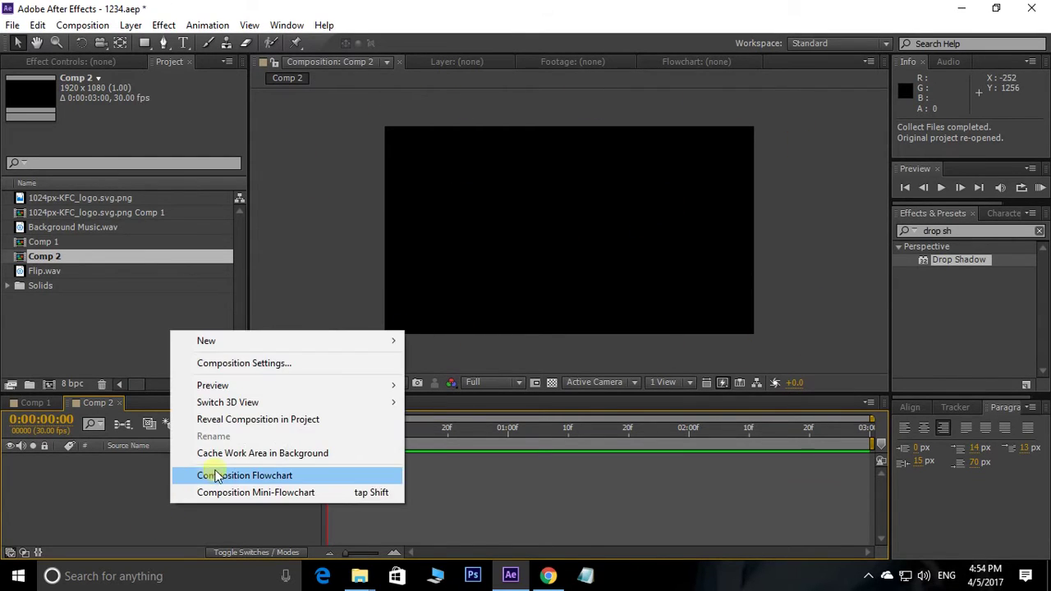
mouse_move(375, 342)
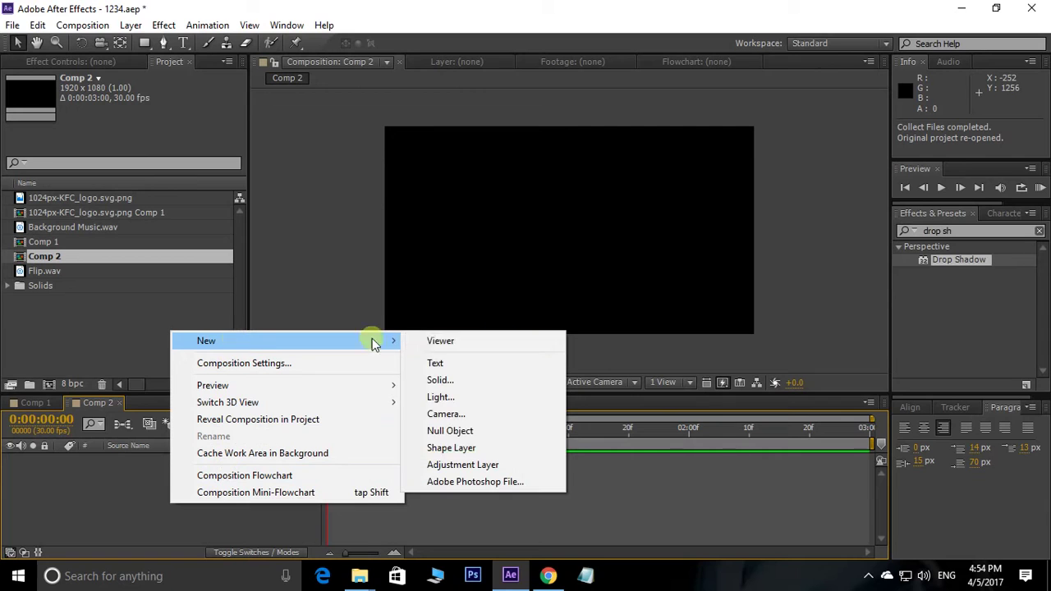
left_click(465, 383)
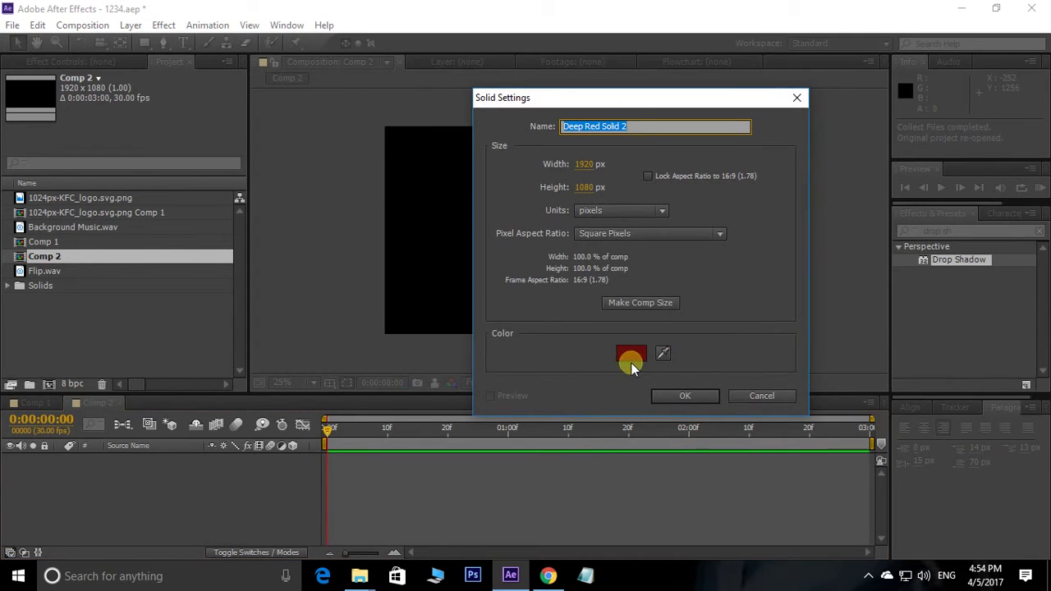
left_click(684, 396)
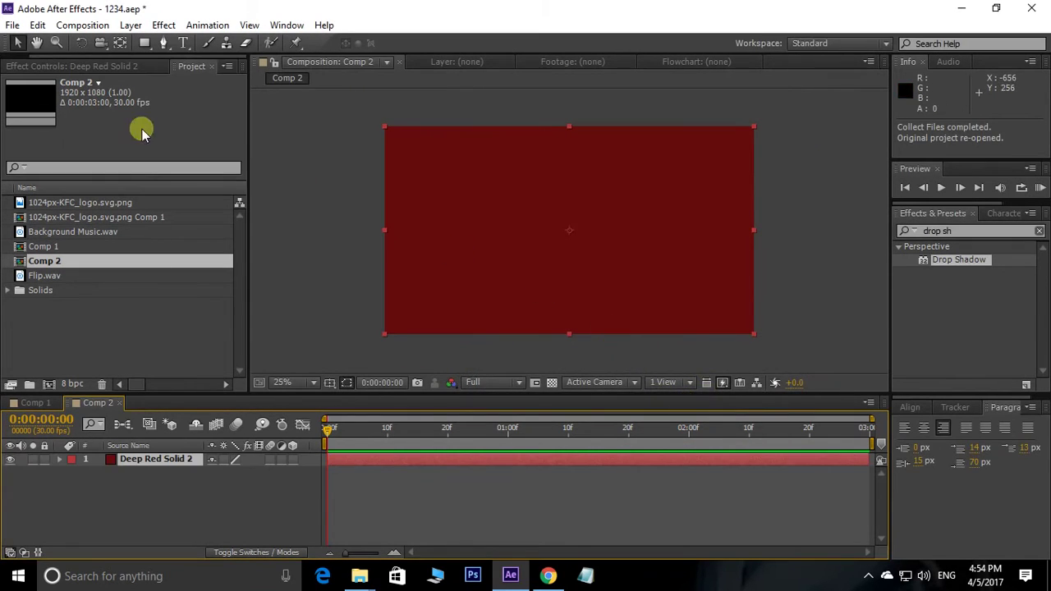
Step: Draw a rectangular mask about 1688 x 932 px on the red solid and set its feather to 455 pixels
left_click(144, 45)
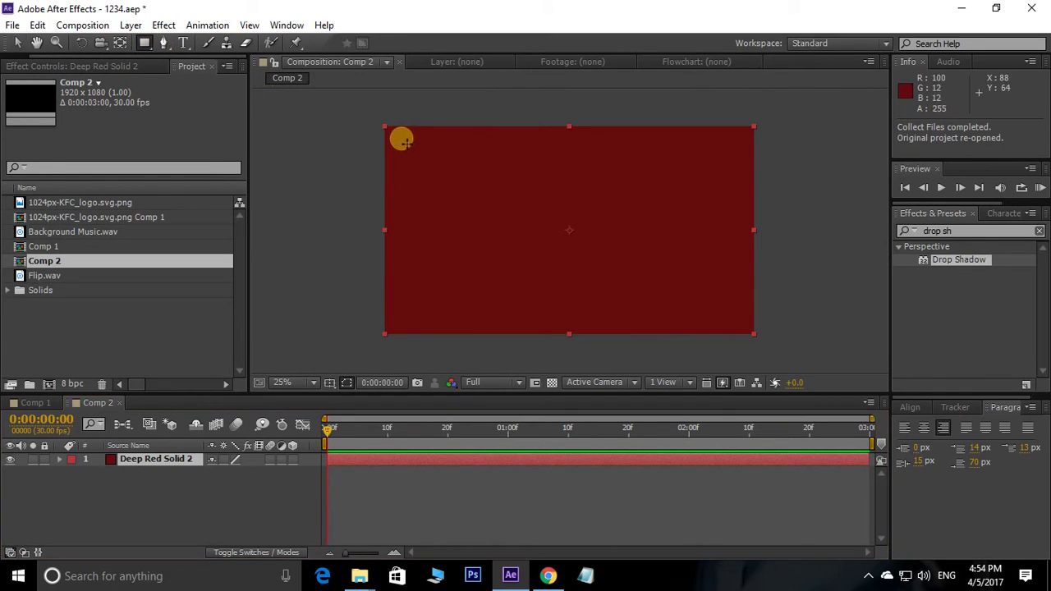
left_click_drag(403, 141, 725, 318)
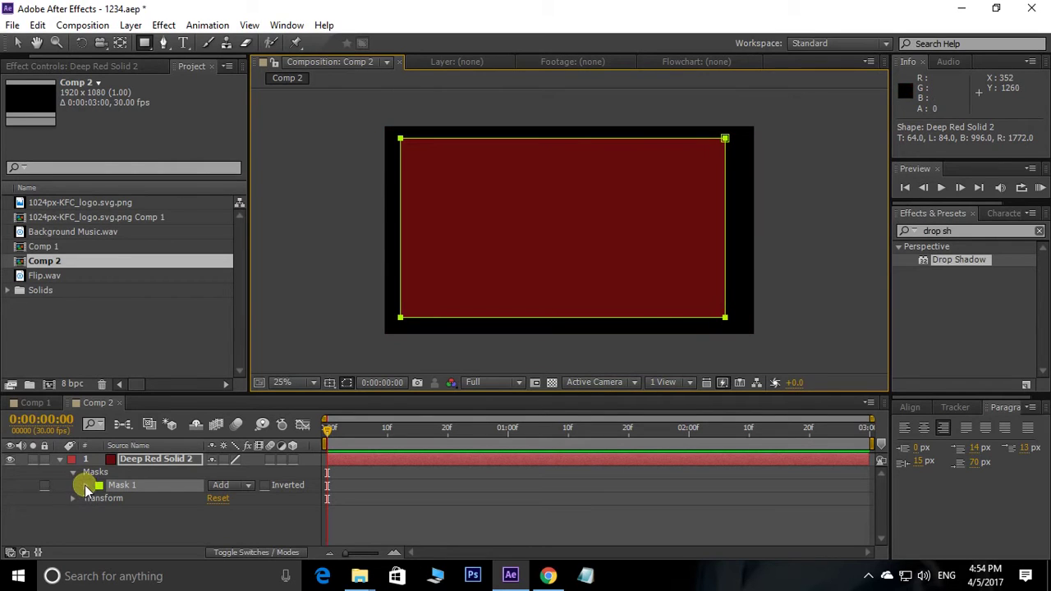
left_click(85, 485)
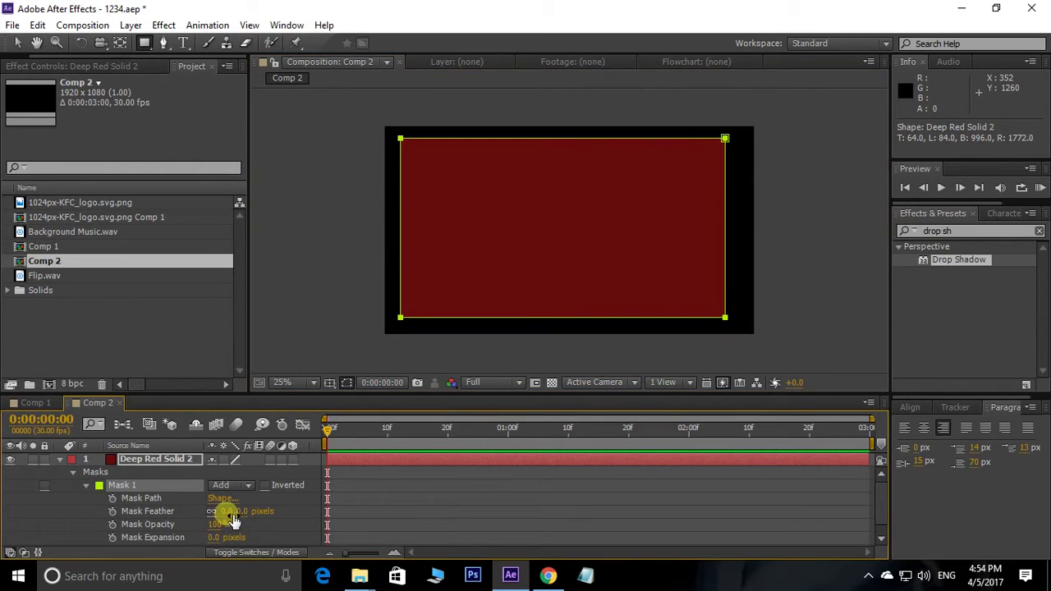
left_click_drag(232, 511, 350, 507)
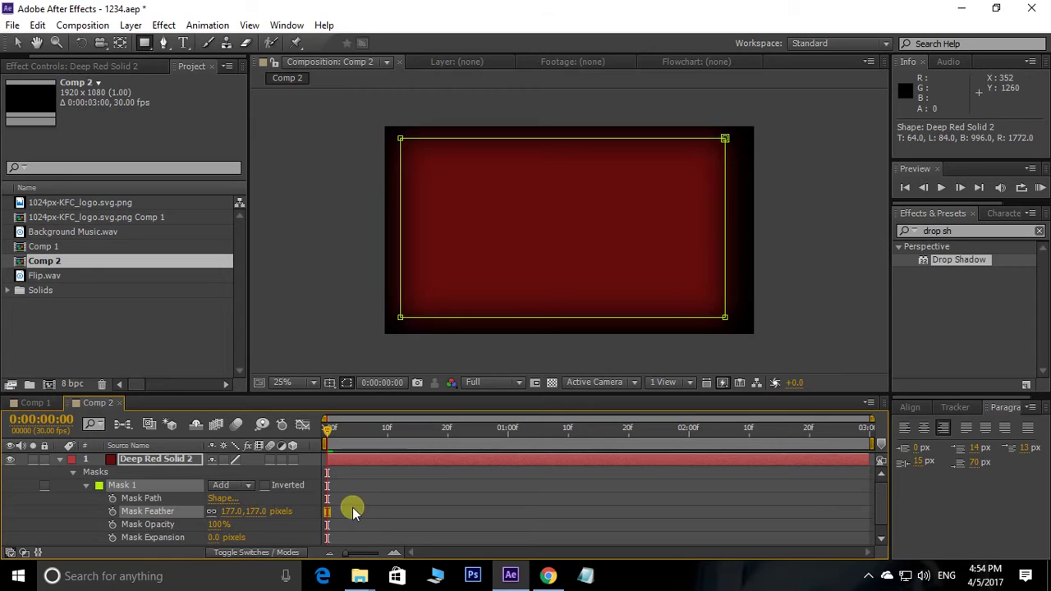
left_click_drag(233, 511, 402, 516)
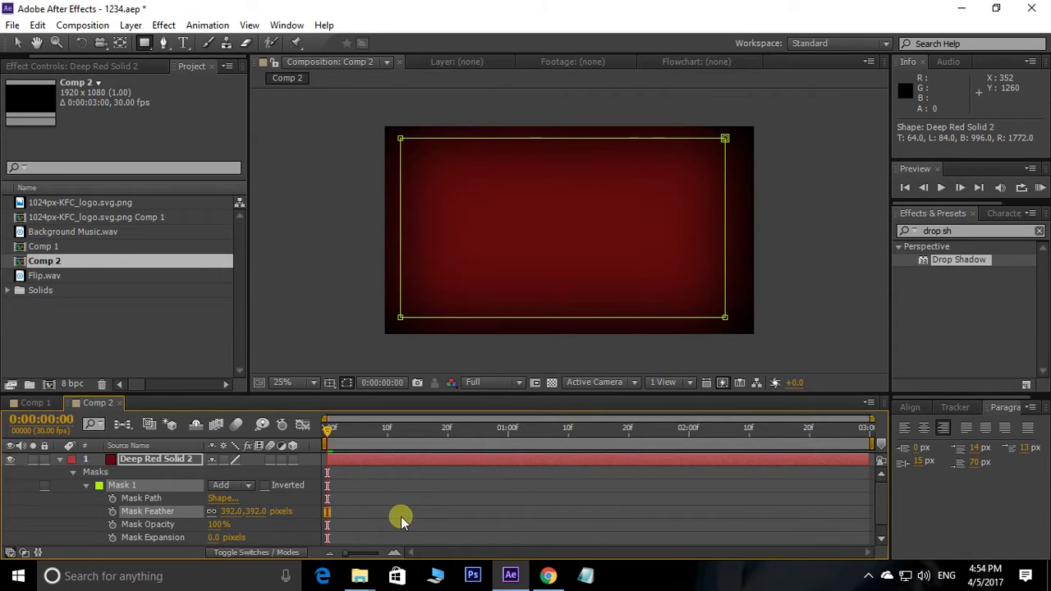
left_click_drag(232, 511, 277, 509)
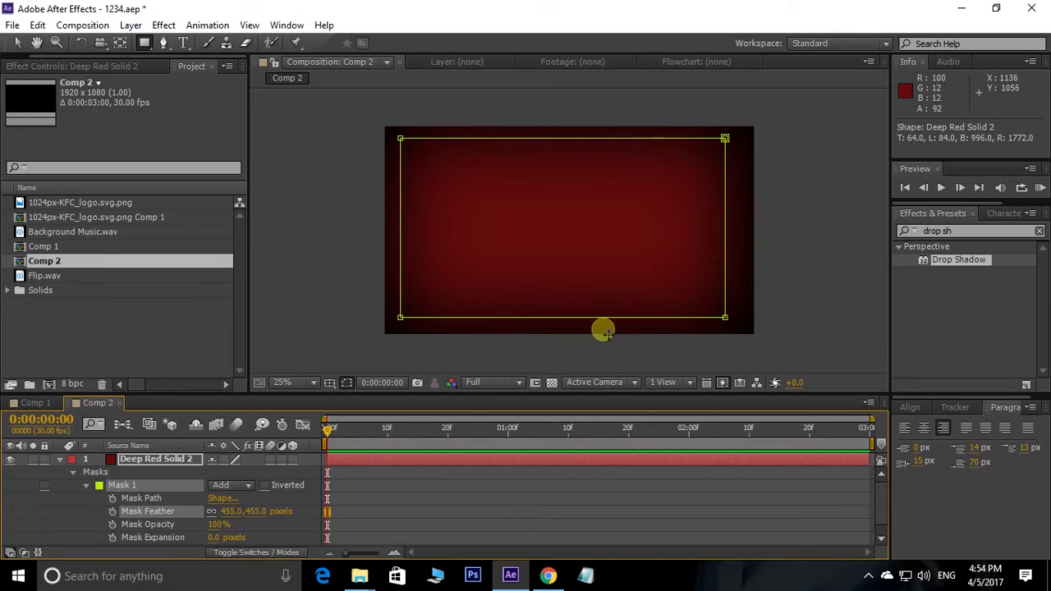
Step: Hide the mask outline in the composition view to check the feathered red background
left_click(346, 382)
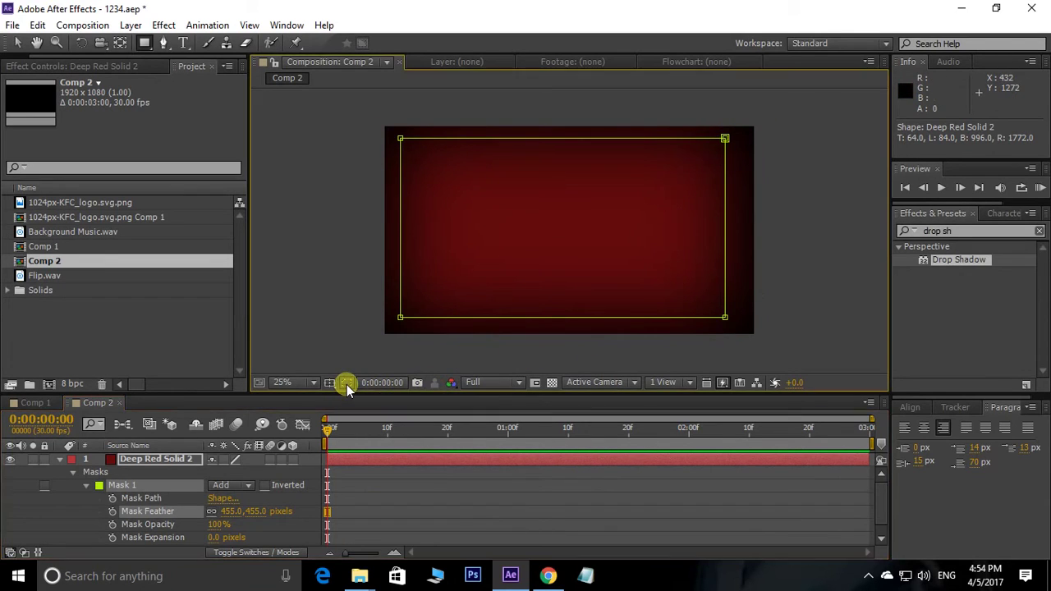
scroll(625, 187, "up", 2)
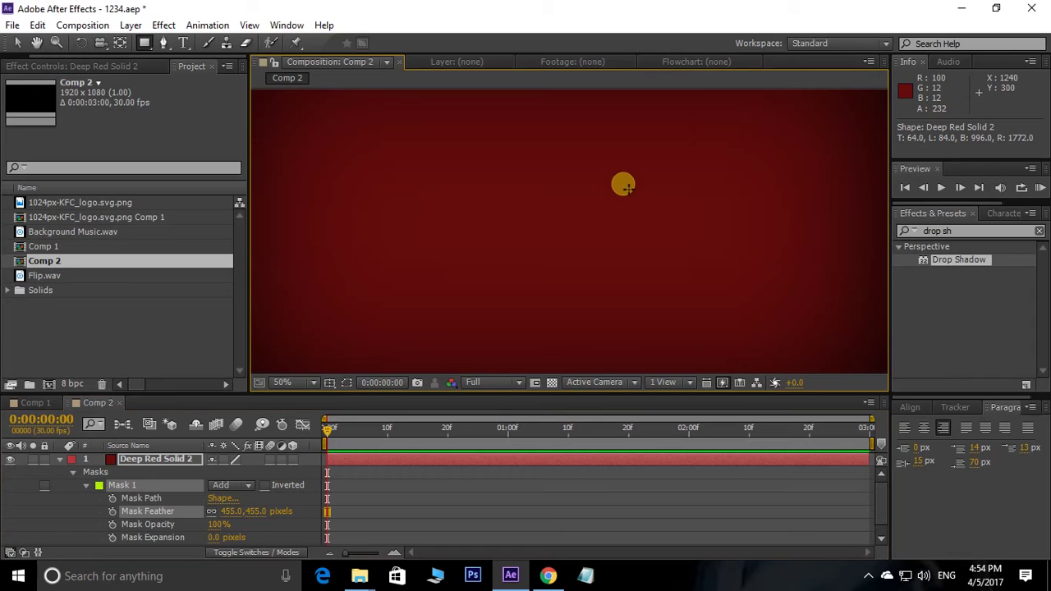
scroll(624, 187, "down", 2)
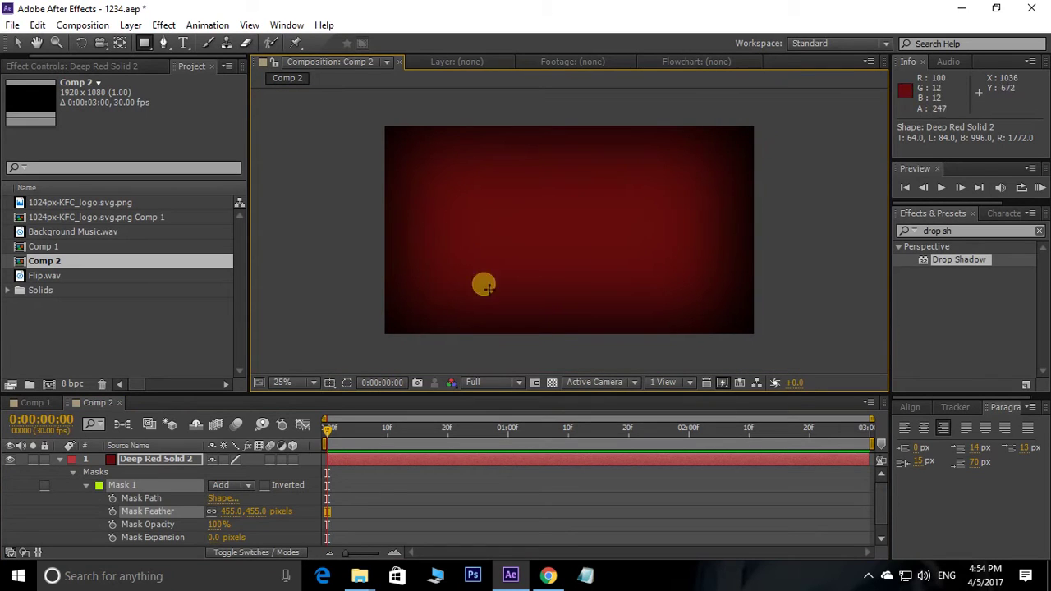
Step: Place 1024px-KFC_logo.svg.png at the centre of the composition above the red solid and activate the Selection tool
left_click(24, 203)
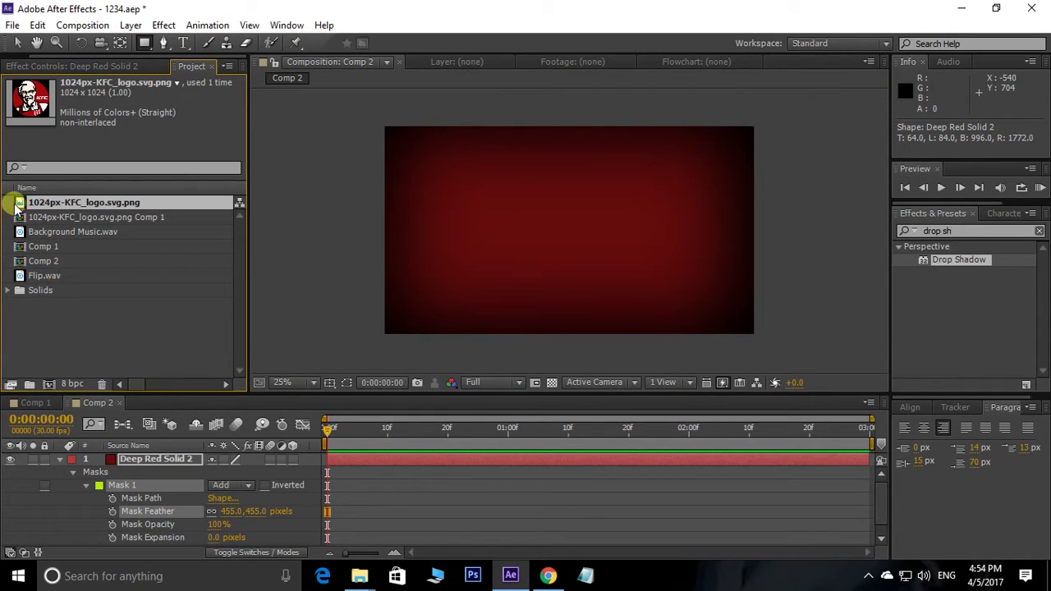
left_click_drag(12, 203, 565, 235)
key("v")
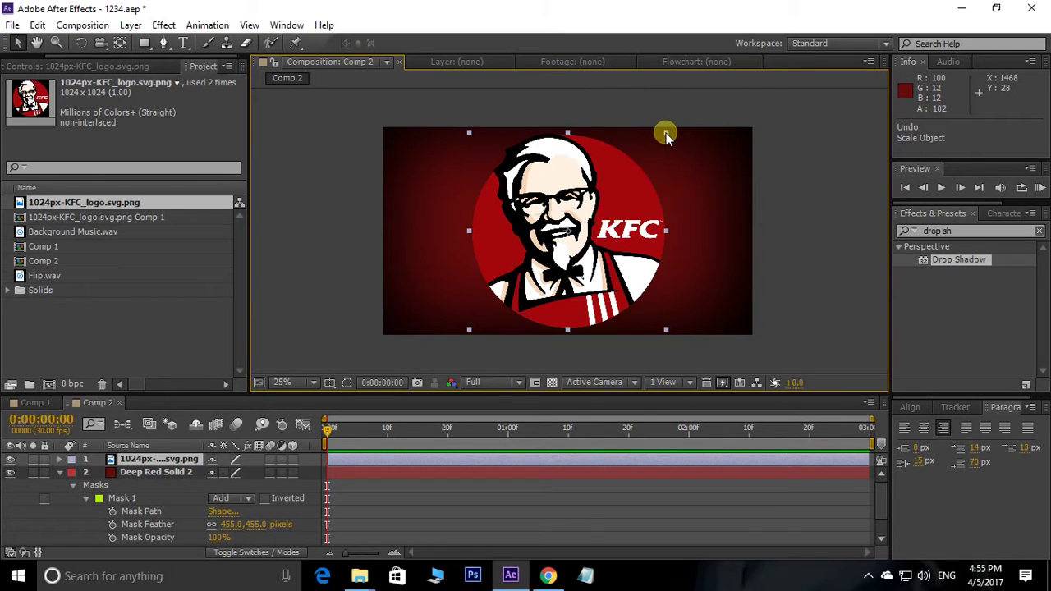
Step: Scale the KFC logo image down proportionally to about 30% at the centre of the composition
left_click_drag(666, 136, 624, 192)
scroll(616, 206, "down", 1)
scroll(616, 206, "up", 2)
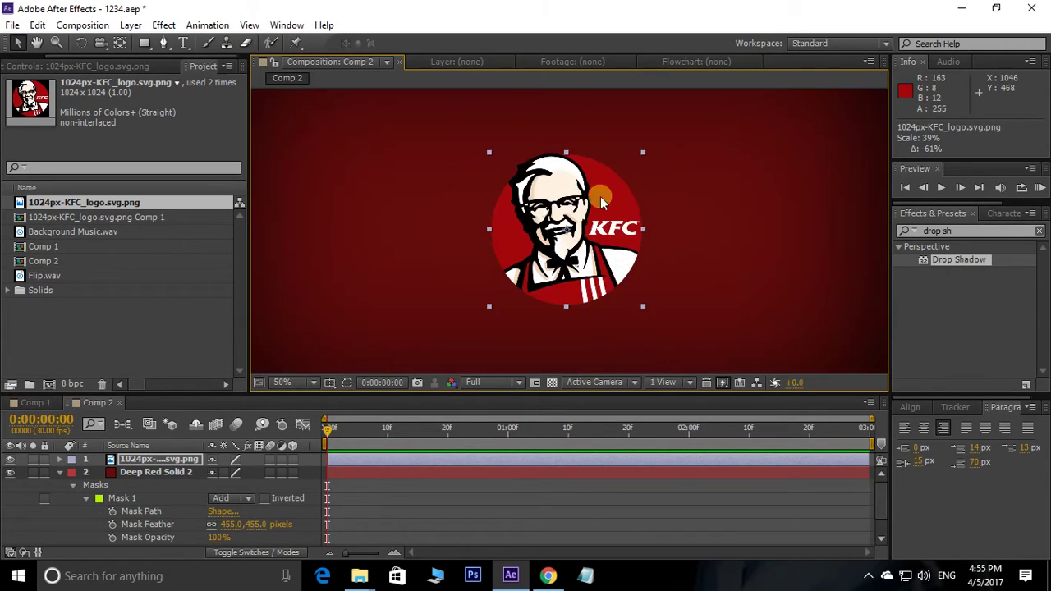
left_click_drag(643, 153, 636, 170)
scroll(666, 267, "down", 2)
scroll(661, 267, "up", 2)
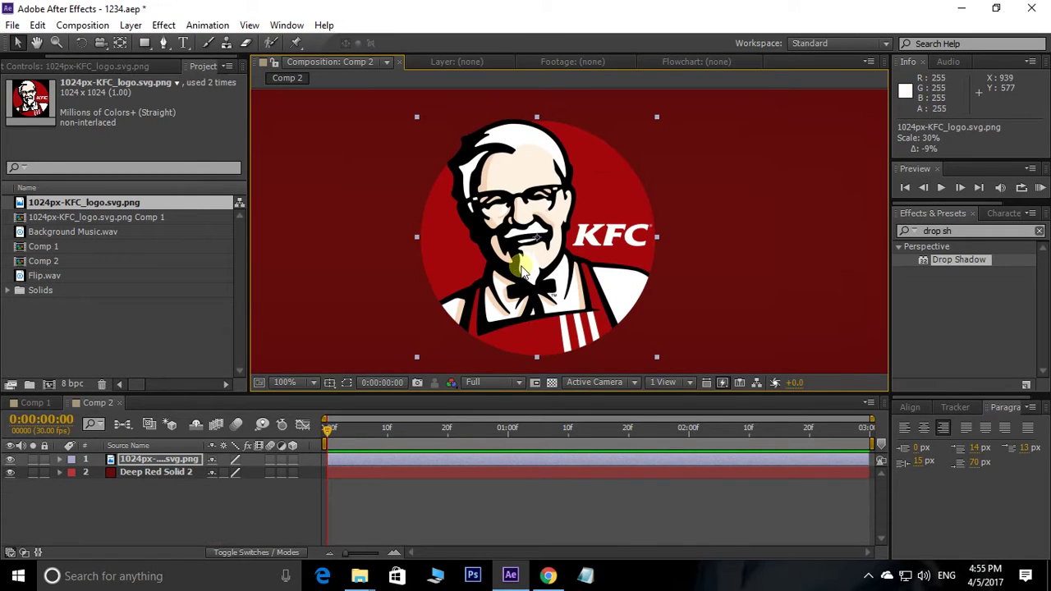
Step: Pre-compose the KFC logo layer as "logo", moving all attributes into the new composition
right_click(152, 460)
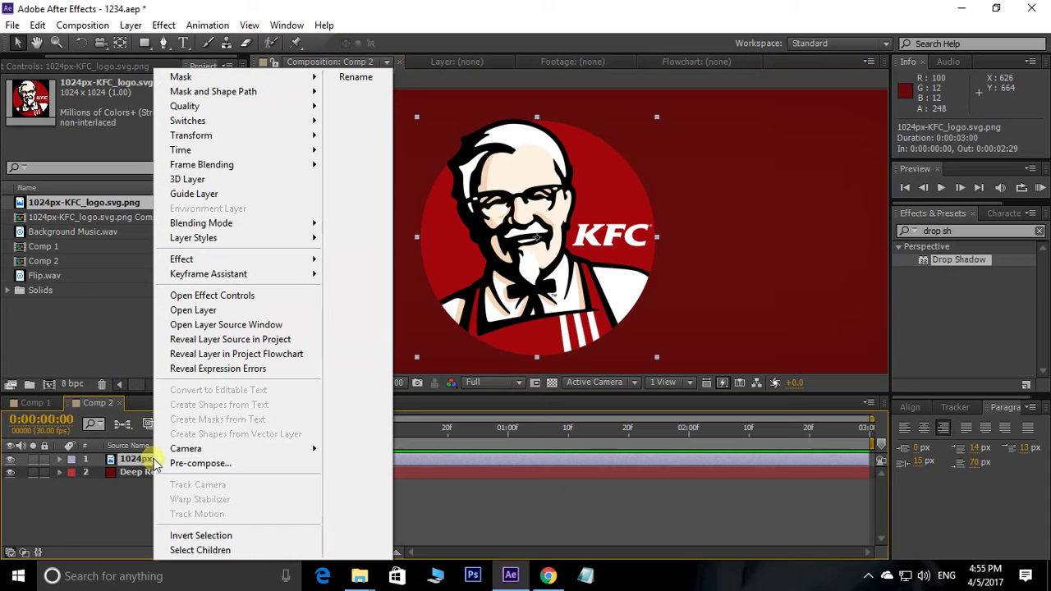
left_click(201, 464)
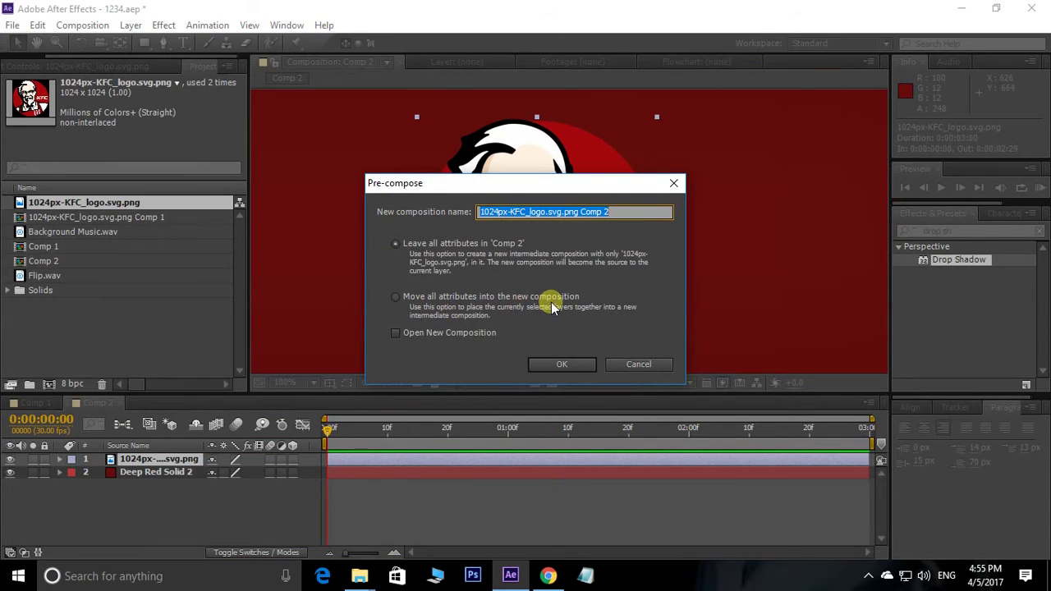
left_click(396, 298)
type("logo")
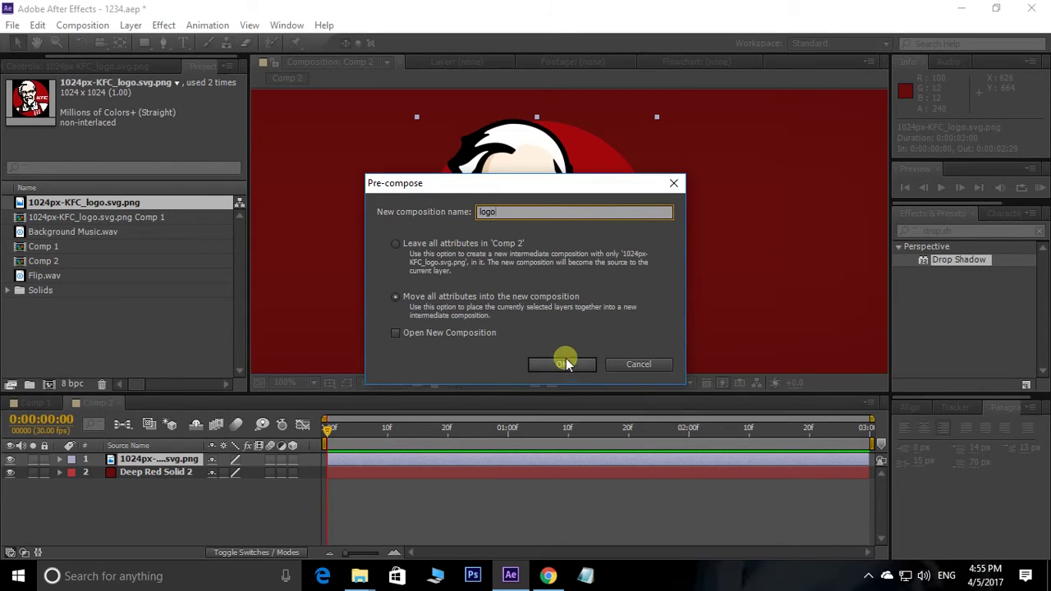
left_click(563, 364)
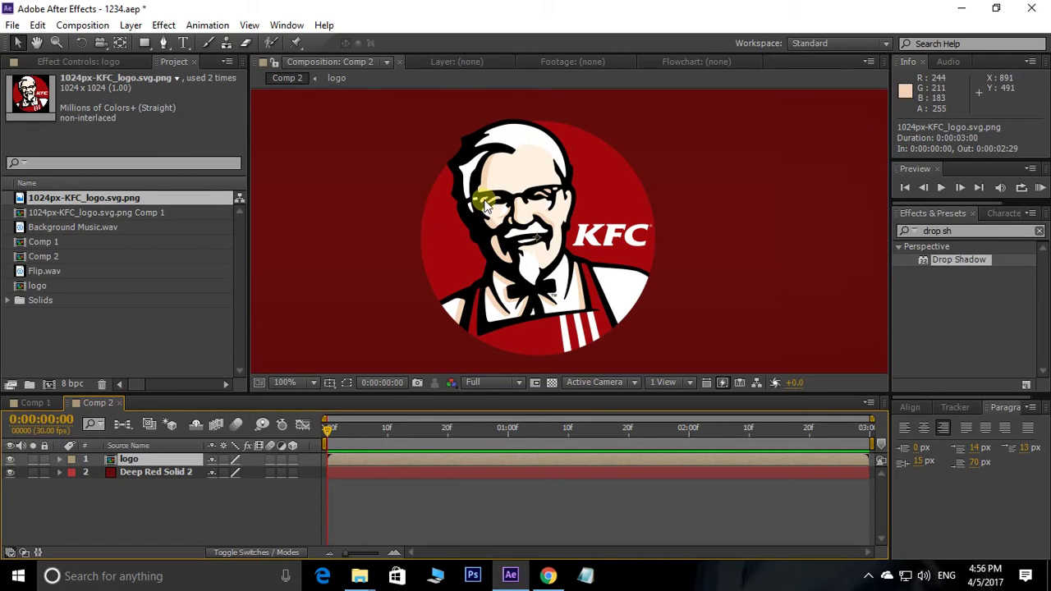
Step: Try rotating the logo layer about its centre to 152 degrees and reset its rotation to 0 degrees
left_click(146, 459)
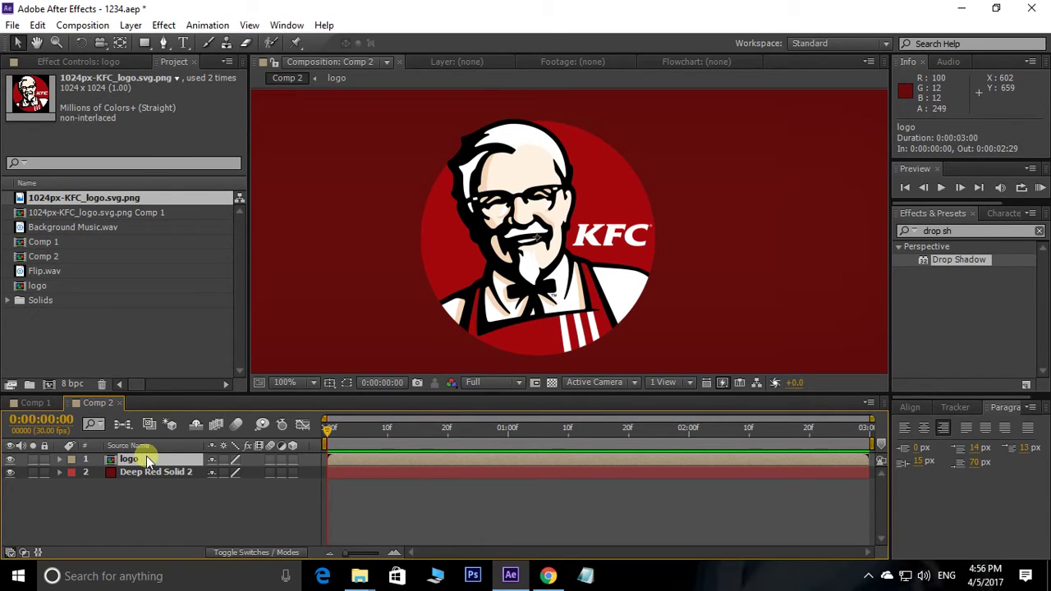
key("r")
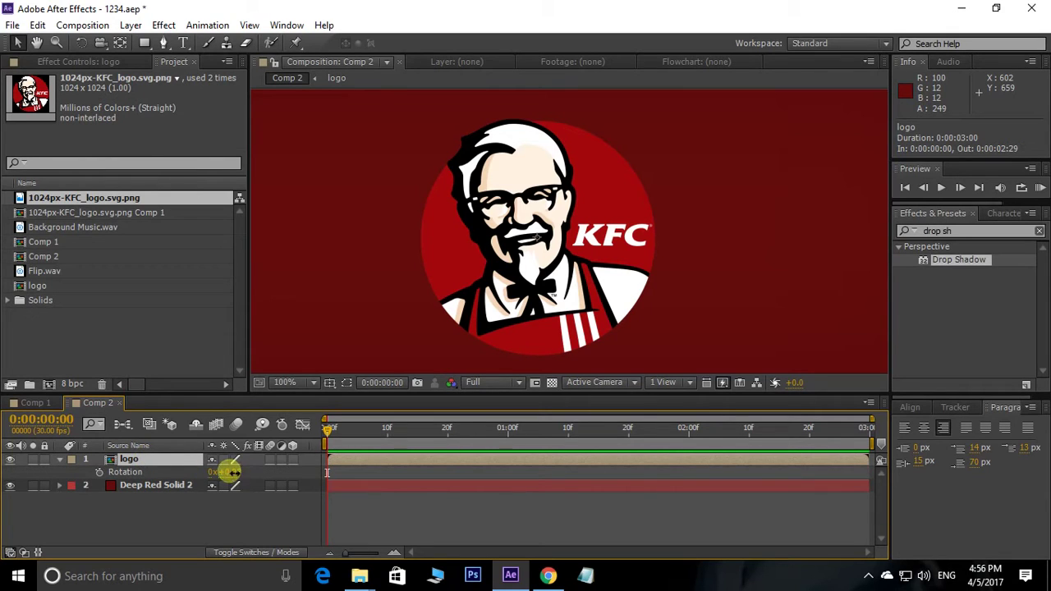
left_click_drag(234, 473, 302, 473)
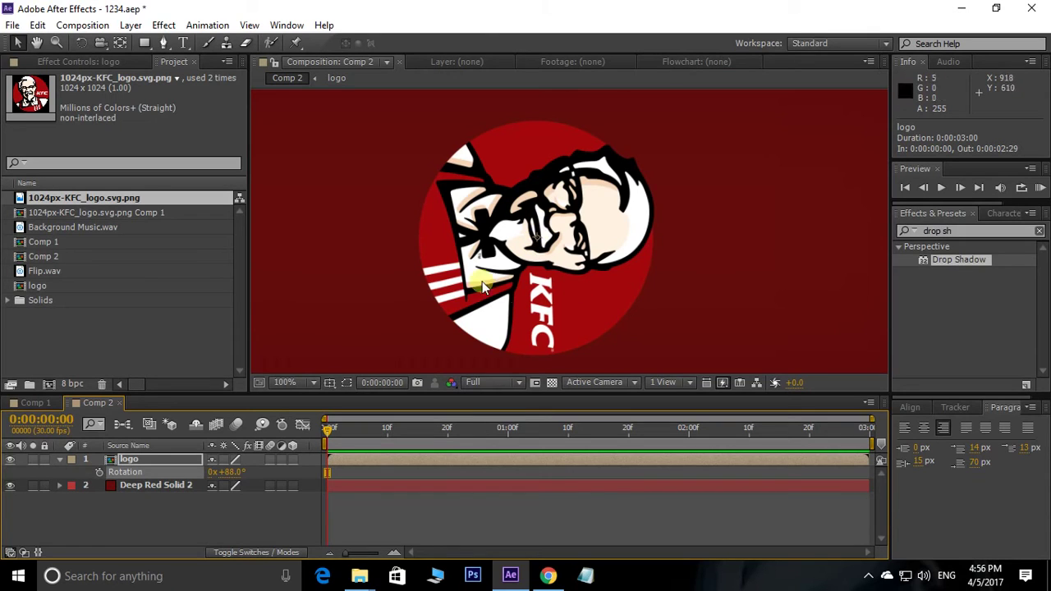
left_click_drag(238, 473, 289, 474)
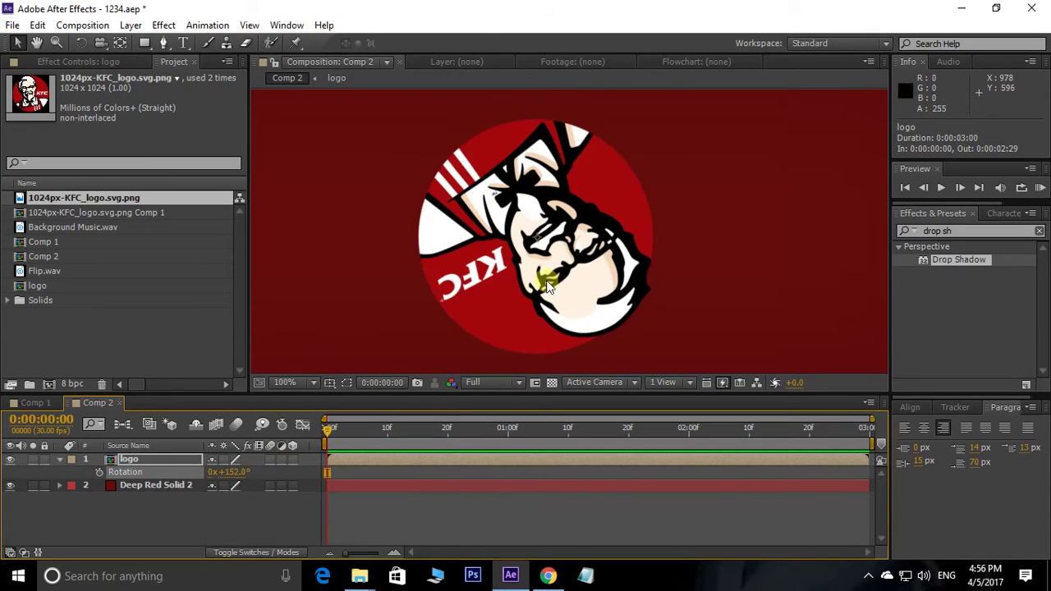
left_click(234, 474)
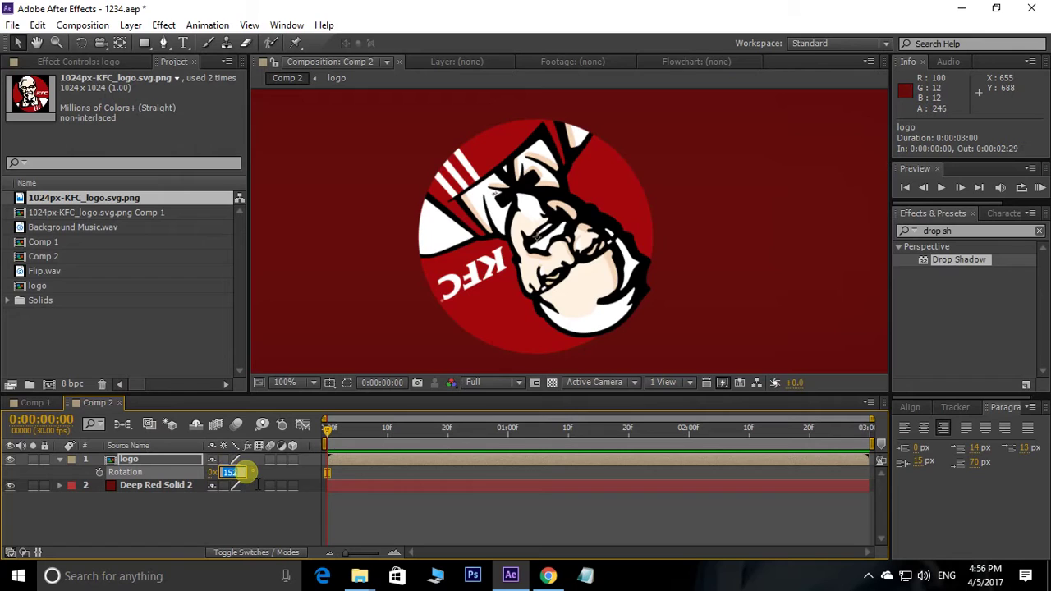
type("0")
key("Return")
Step: Move the logo layer's anchor point up about 592 px, just above the composition's upper edge, and reactivate the Selection tool
scroll(577, 282, "down", 1)
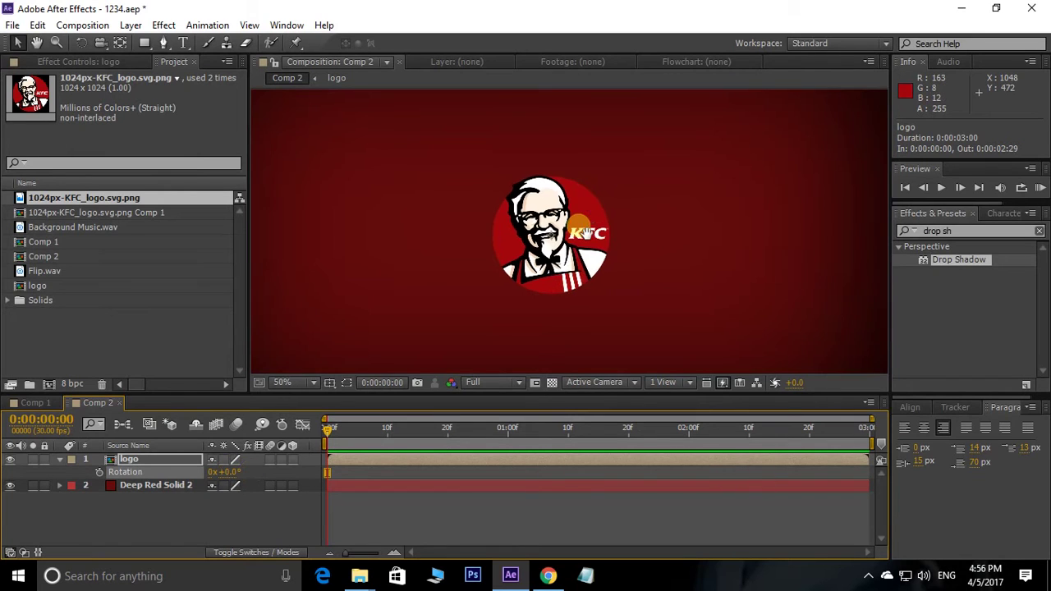
scroll(570, 253, "down", 1)
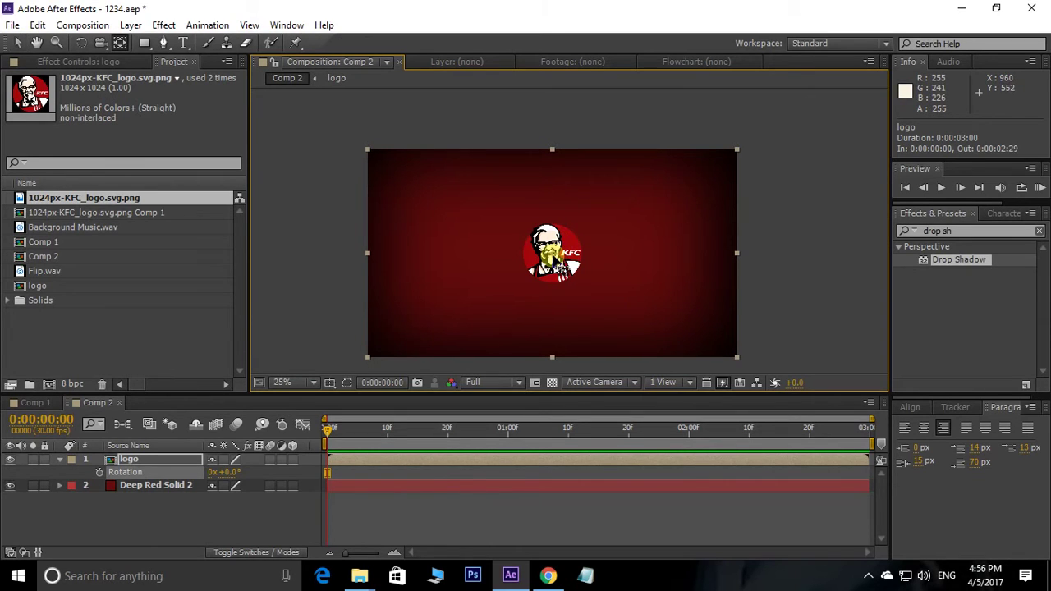
left_click_drag(553, 258, 552, 145)
key("v")
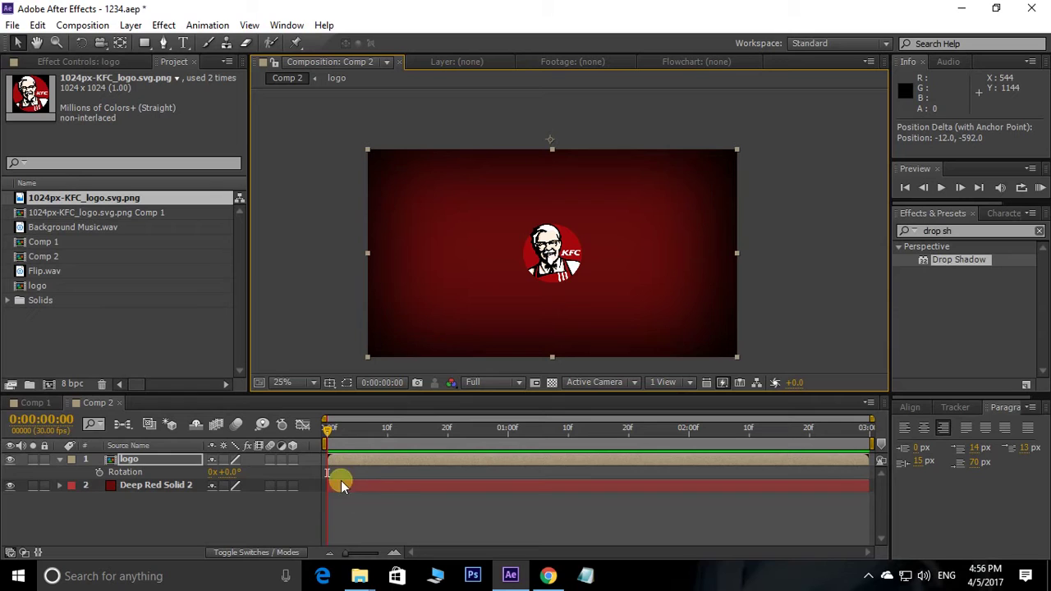
Step: Add a rotation keyframe of 0 degrees on the logo layer at 0:00:01:00
left_click_drag(328, 428, 508, 433)
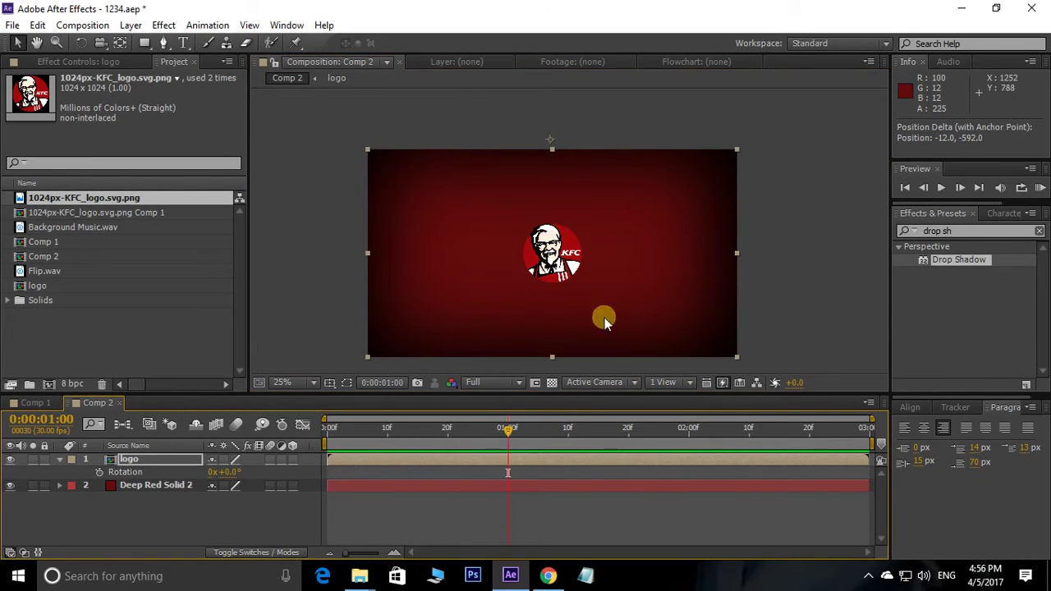
scroll(557, 254, "up", 2)
left_click_drag(557, 253, 558, 221)
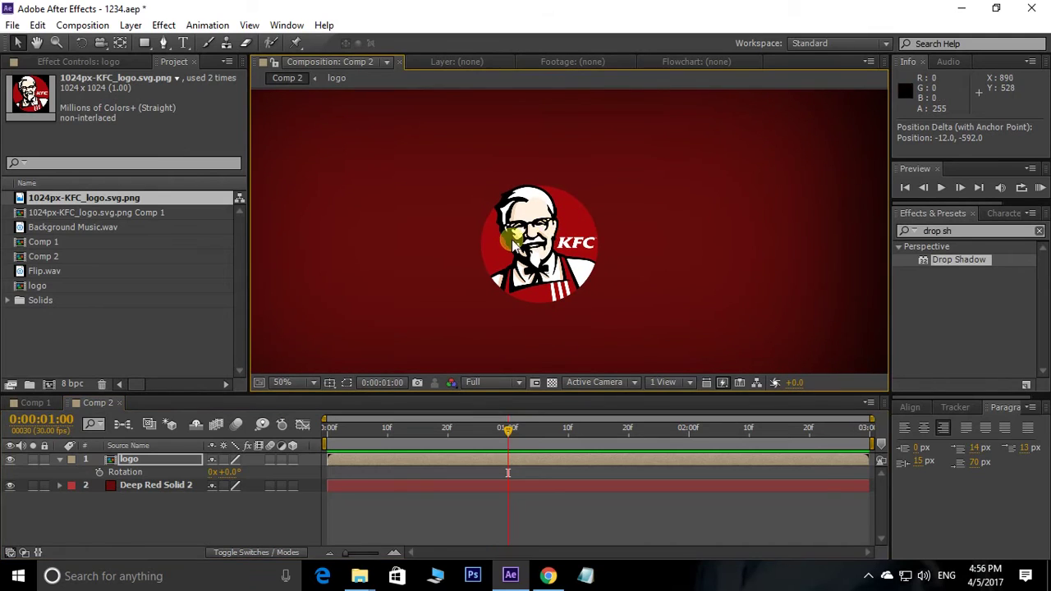
left_click_drag(510, 448, 408, 450)
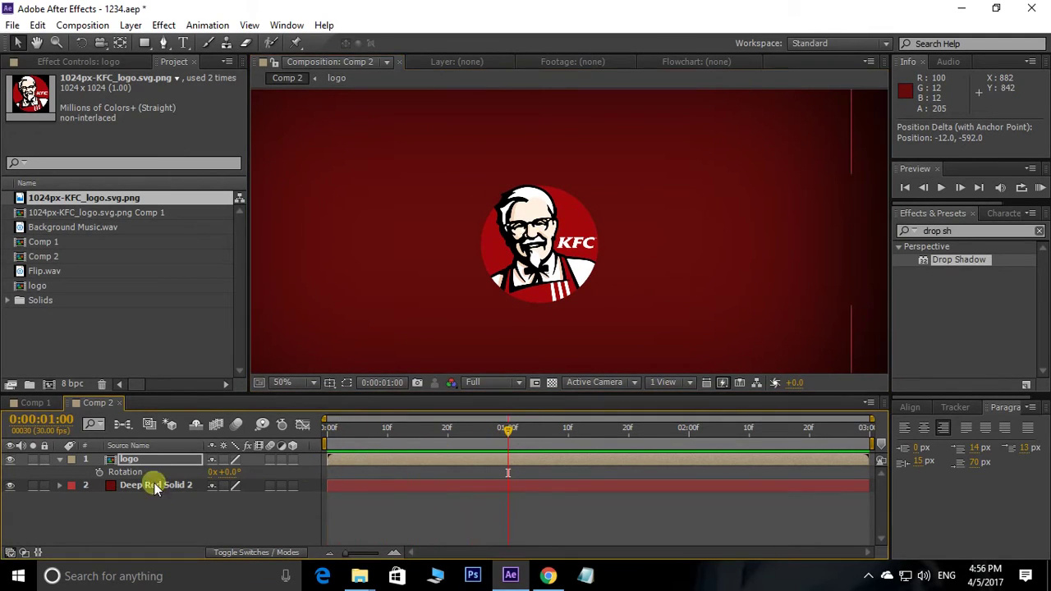
left_click(99, 474)
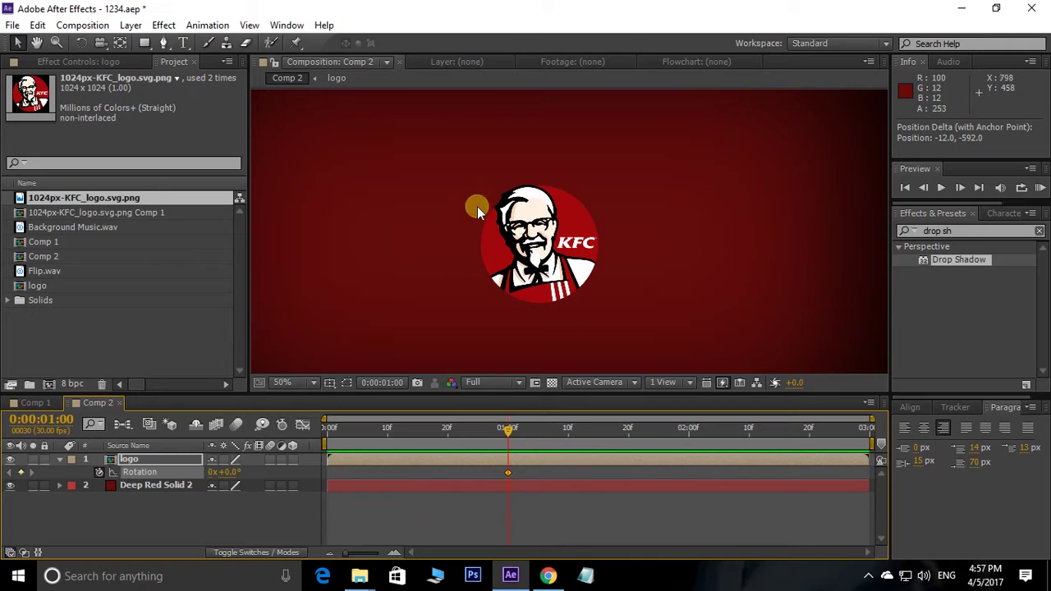
Step: Set the logo layer's rotation to 105 degrees at 0:00:00:00 so it starts outside the frame
scroll(573, 254, "down", 6)
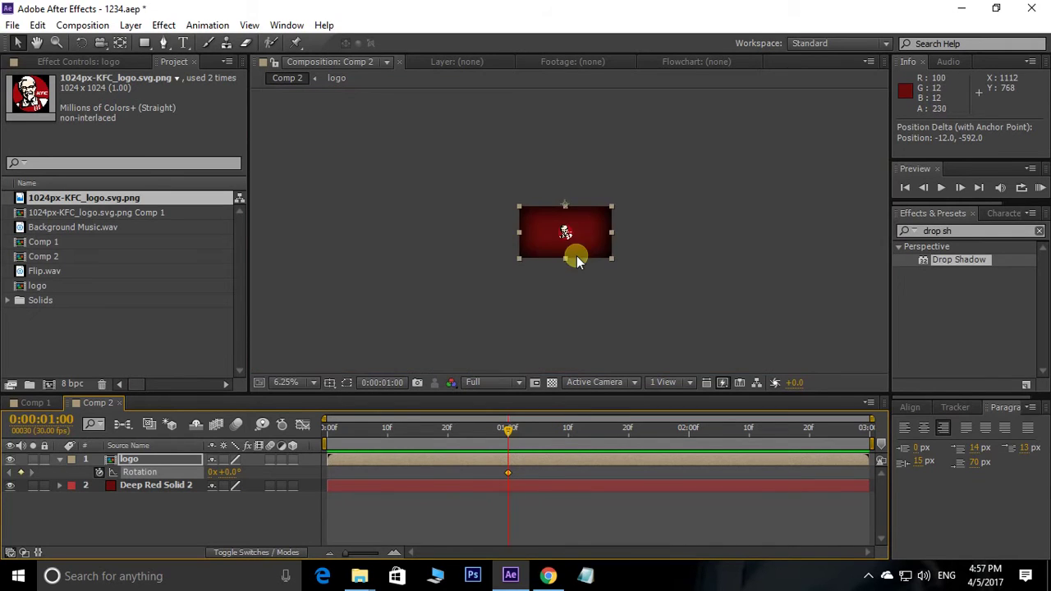
scroll(572, 259, "up", 1)
left_click_drag(507, 430, 330, 436)
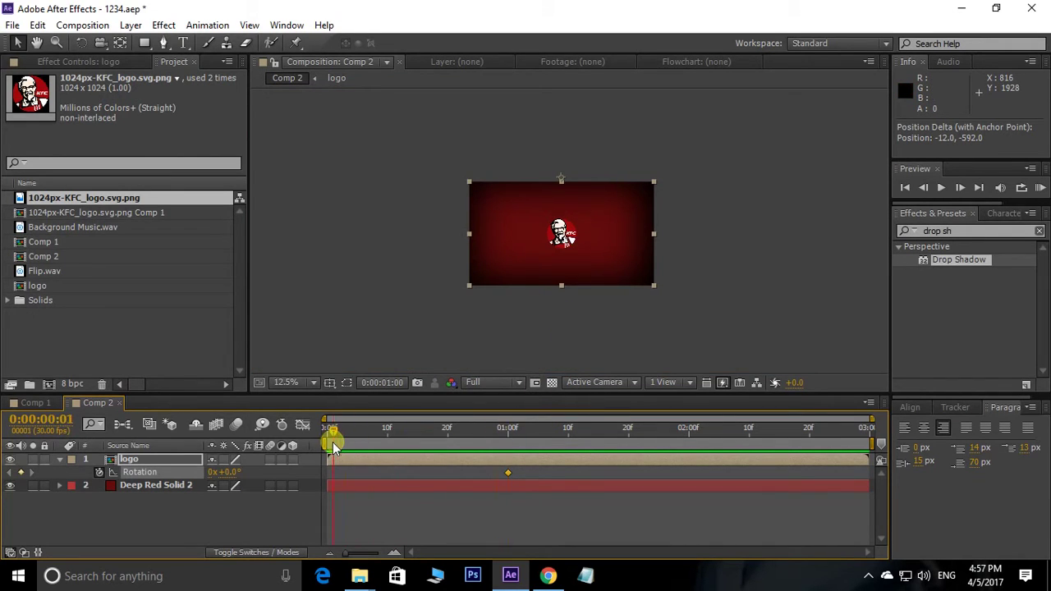
left_click(234, 474)
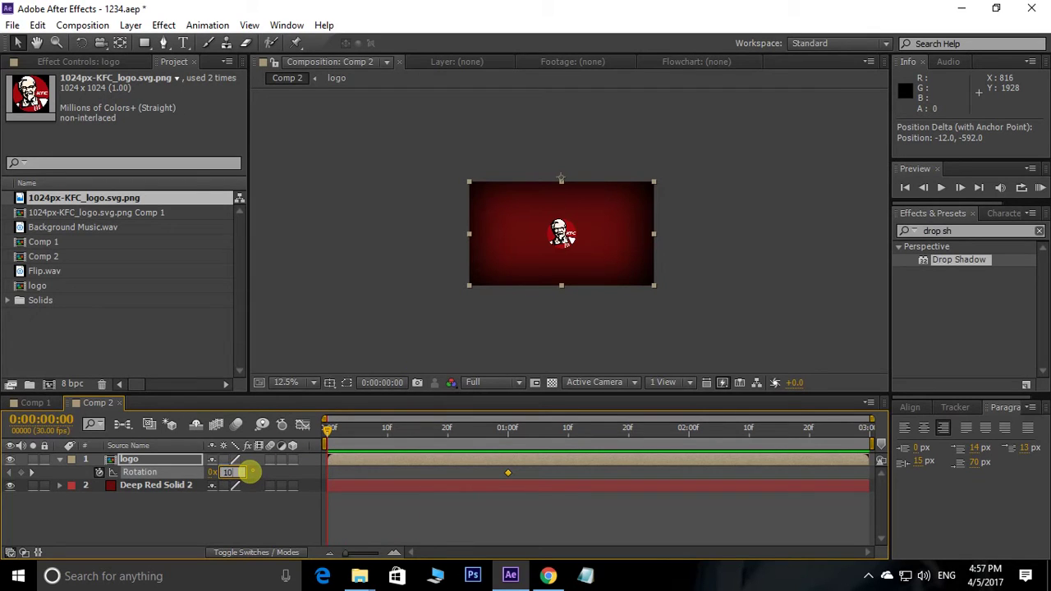
key("Return")
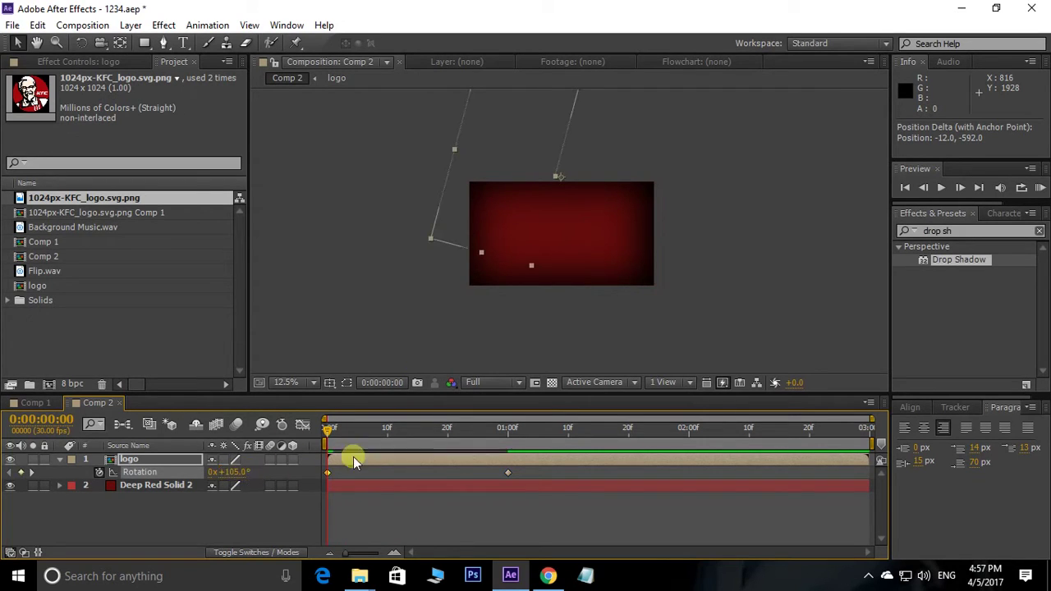
Step: Preview the logo's swing into the frame from the start of the composition
left_click_drag(474, 165, 448, 187)
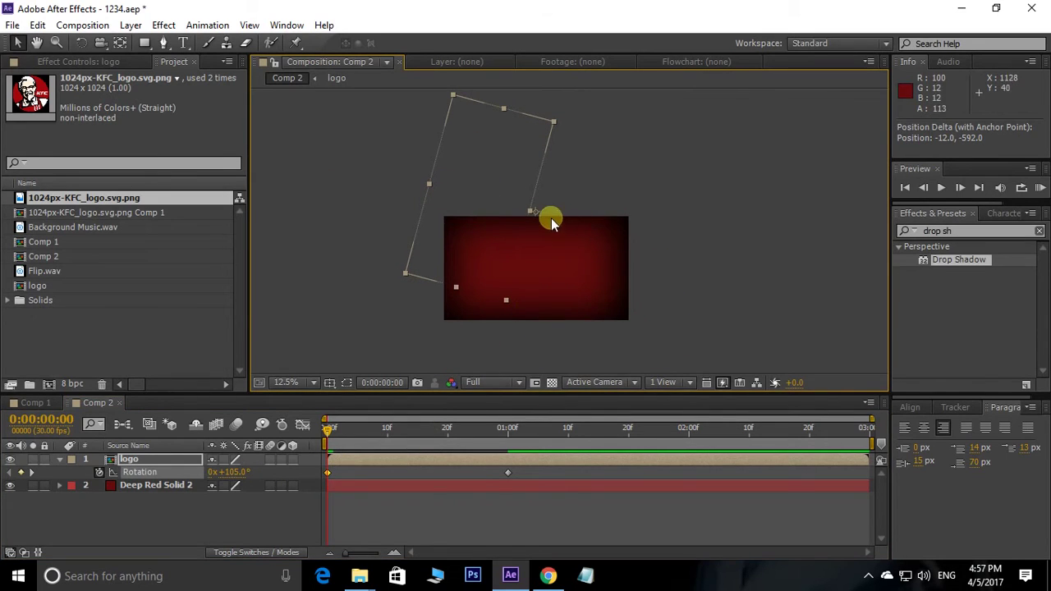
key("space")
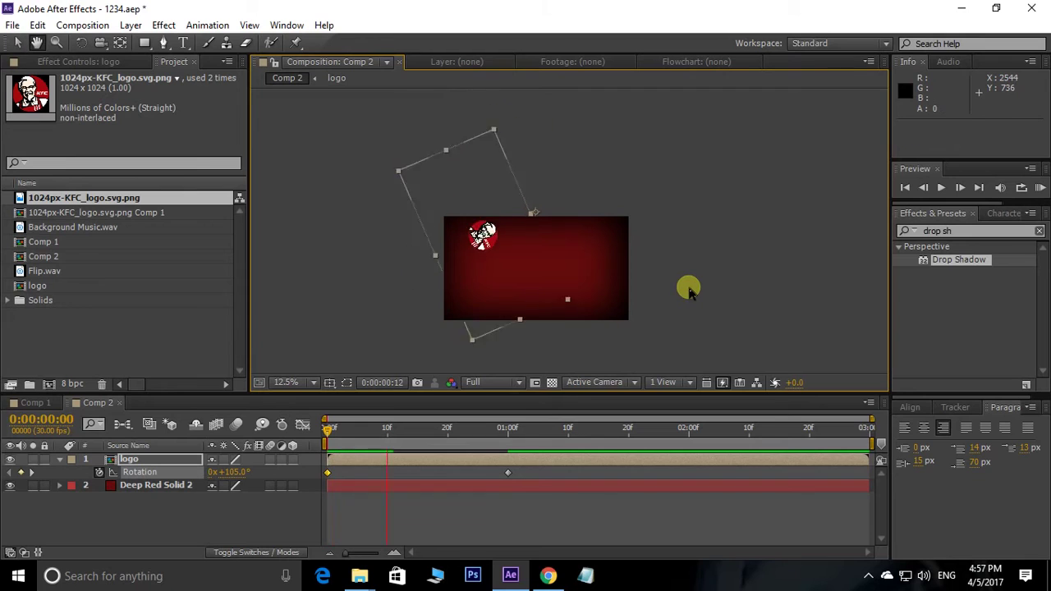
scroll(567, 242, "up", 2)
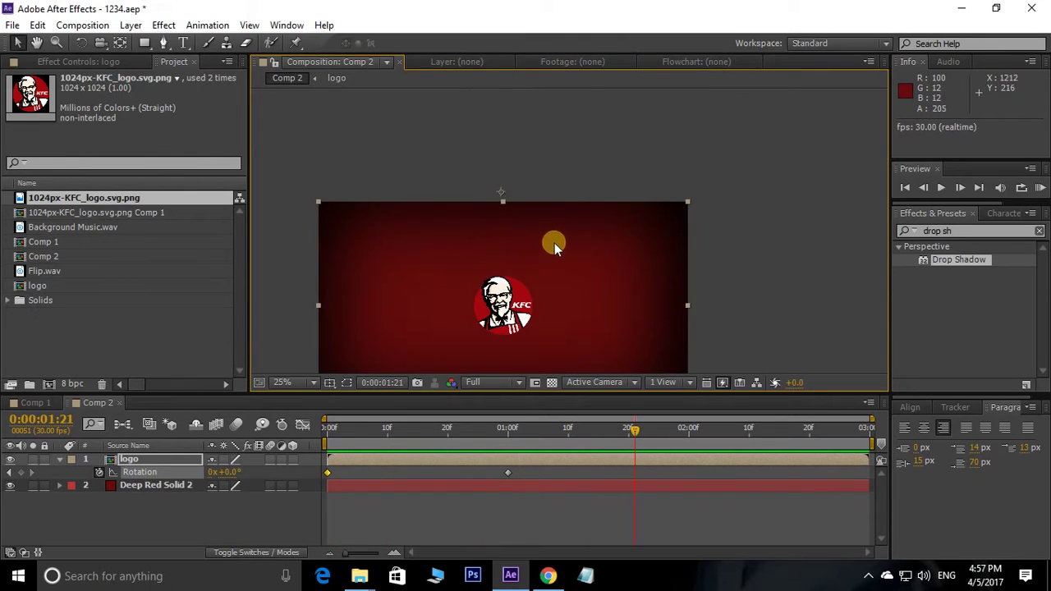
left_click_drag(634, 430, 305, 481)
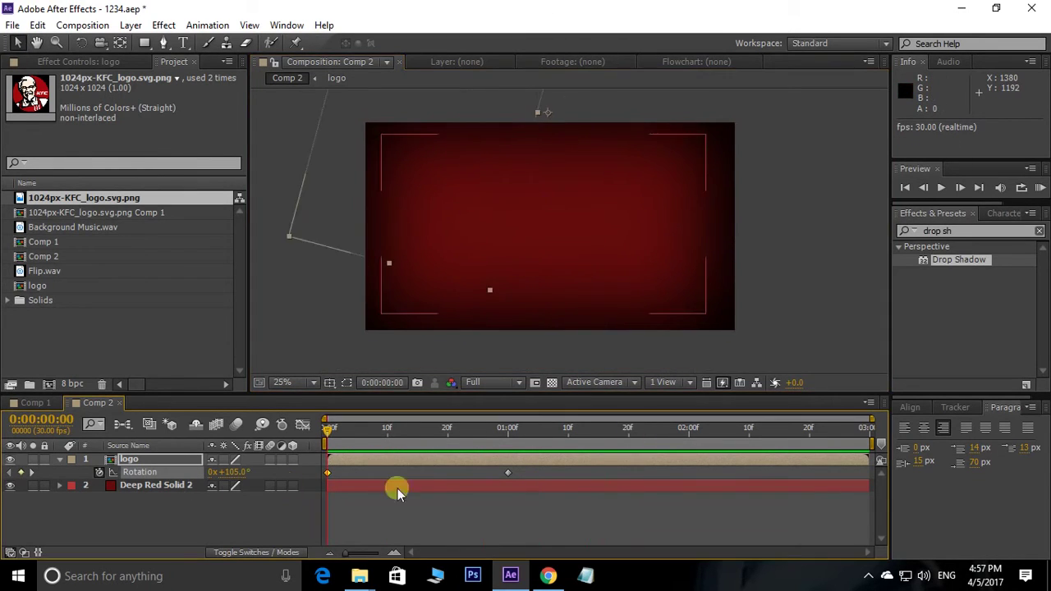
key("space")
key("space")
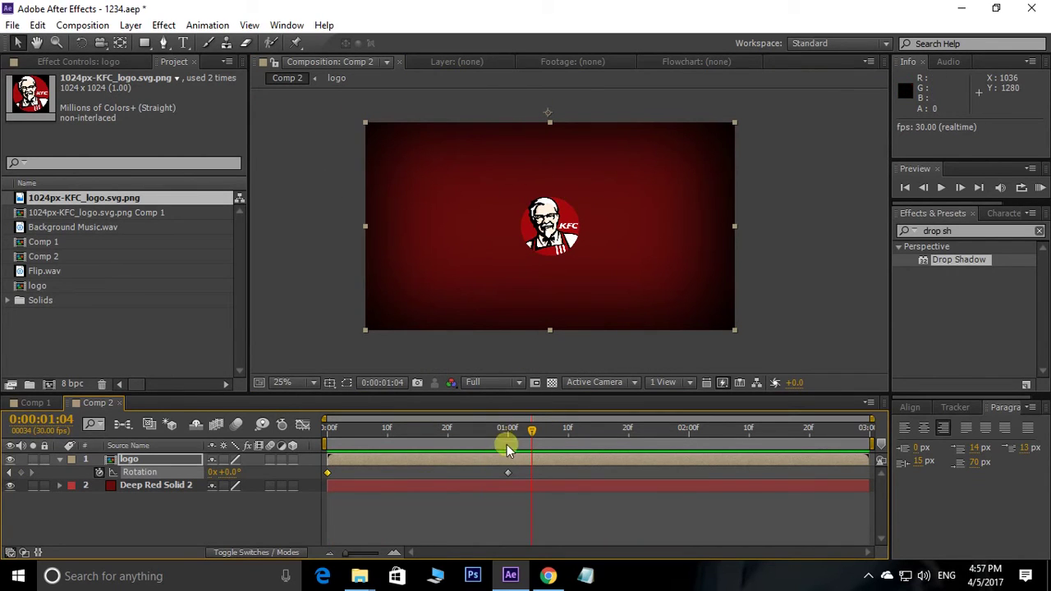
Step: Set the logo layer's rotation to -6 degrees at 0:00:00:10
left_click_drag(534, 430, 484, 441)
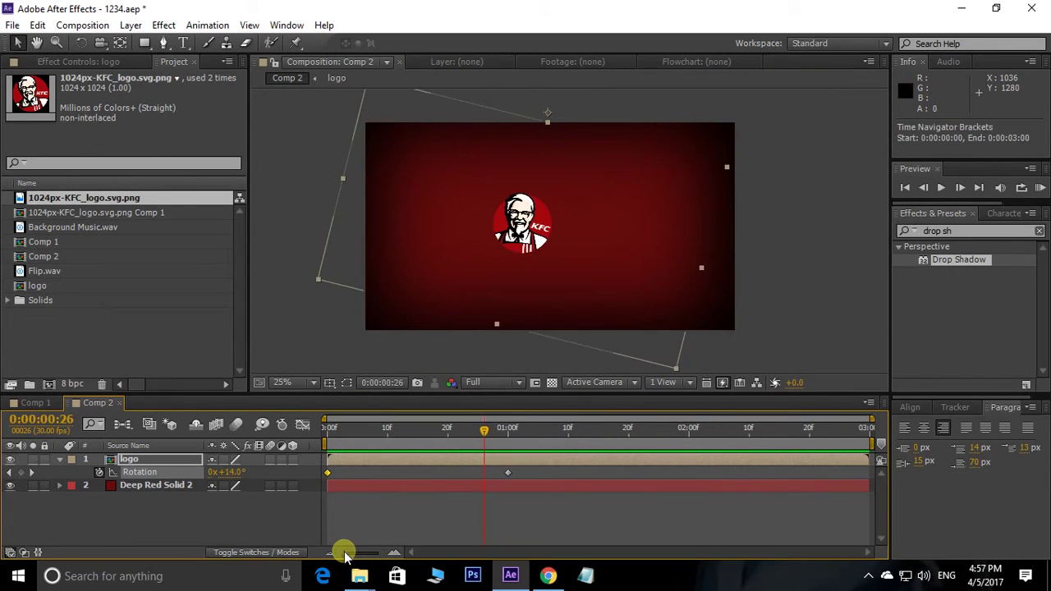
left_click_drag(343, 556, 367, 556)
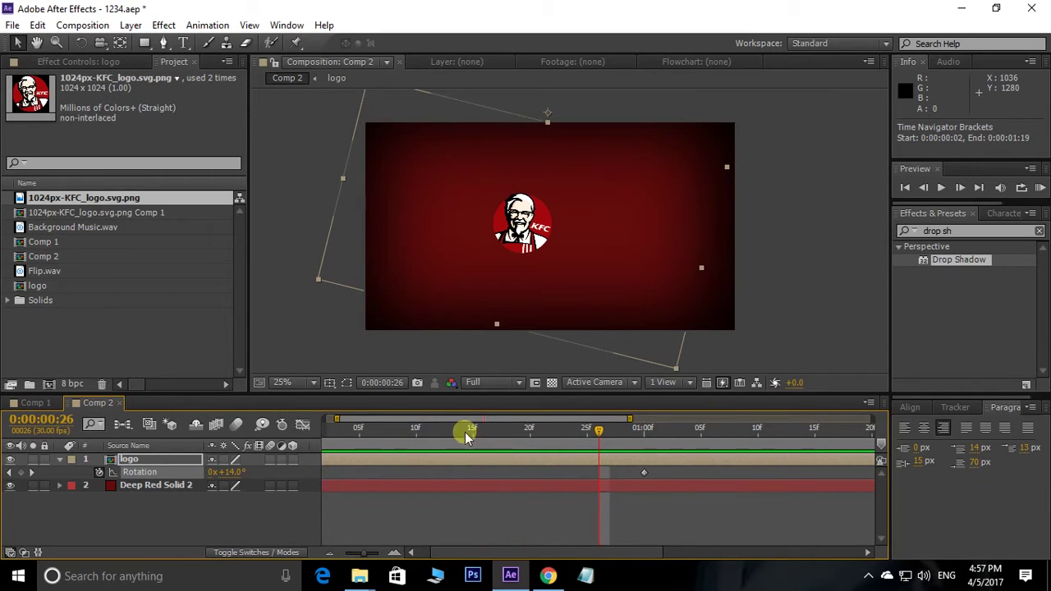
left_click_drag(606, 556, 542, 557)
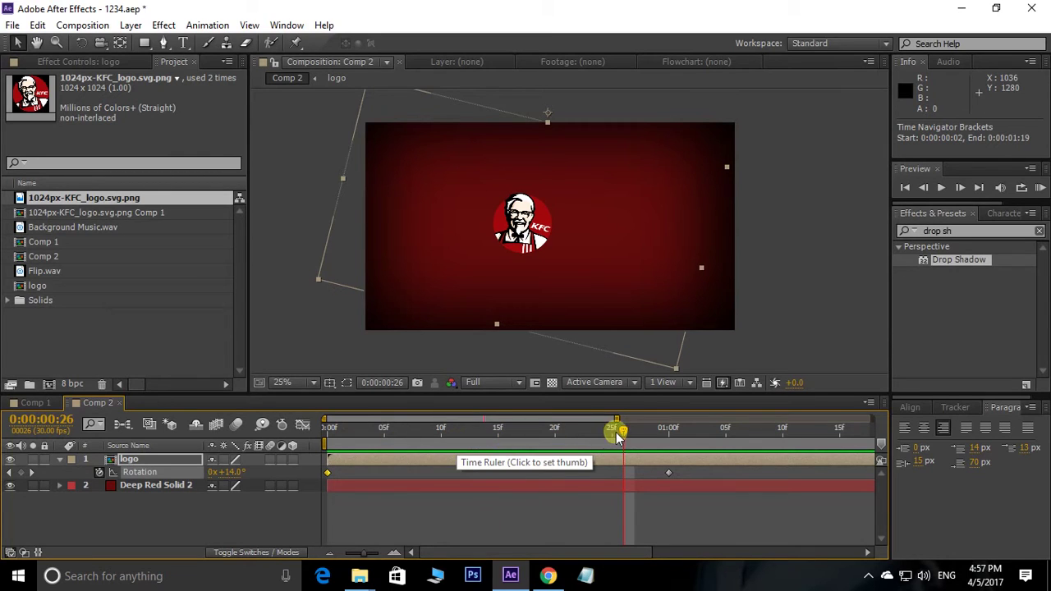
left_click(670, 435)
left_click_drag(670, 435, 443, 439)
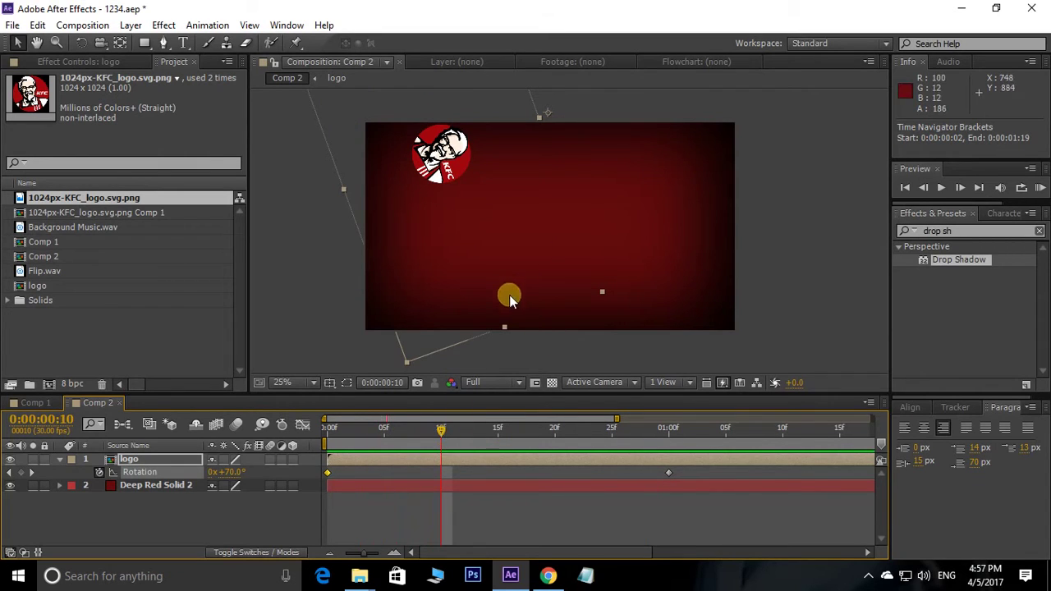
left_click(235, 473)
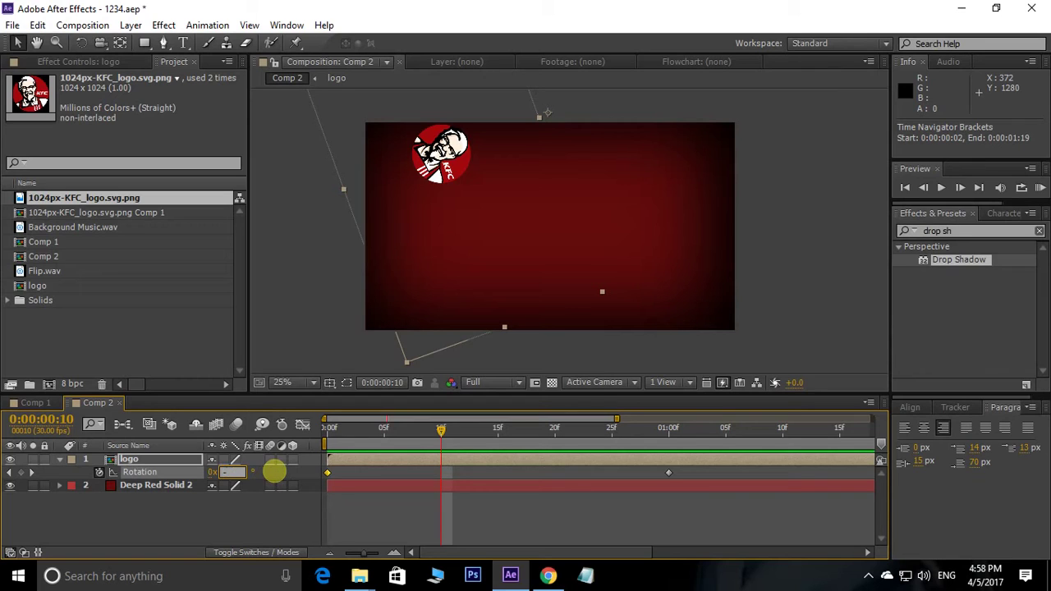
key("Return")
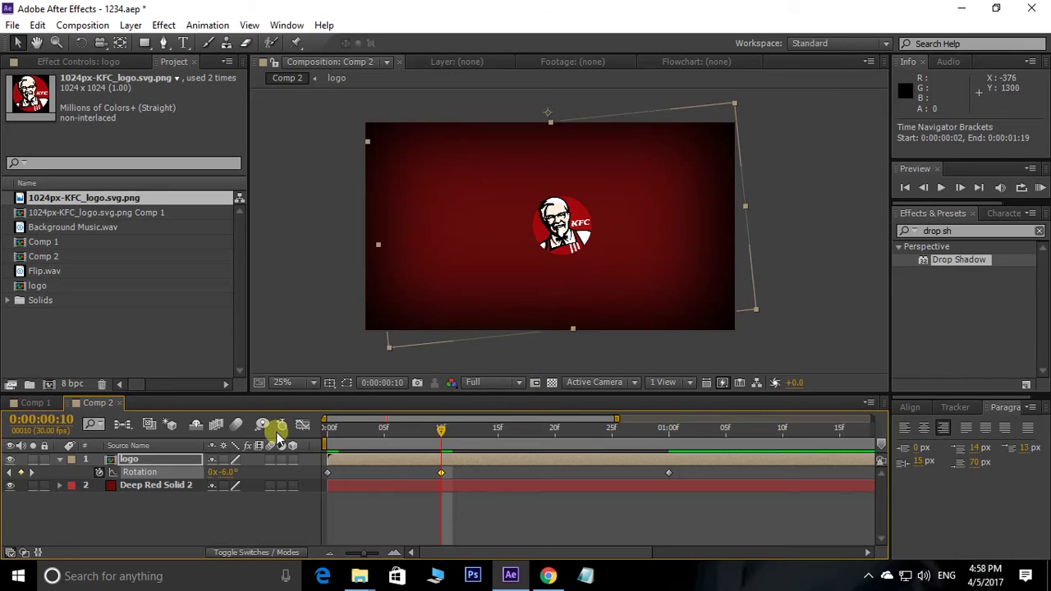
Step: Set the logo layer's rotation to 4 degrees at 0:00:00:15
left_click_drag(444, 430, 498, 430)
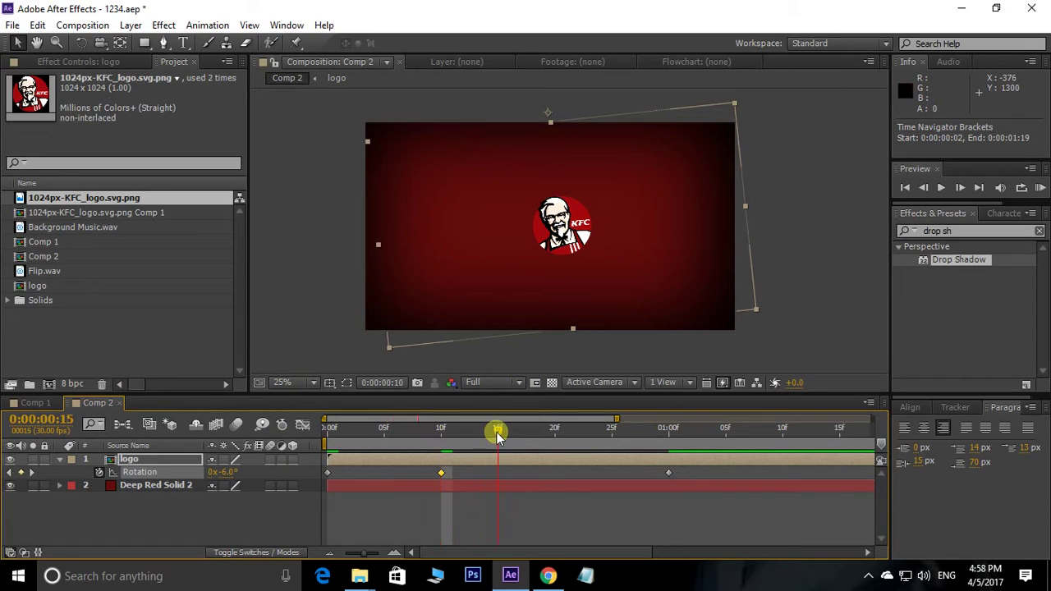
left_click(231, 472)
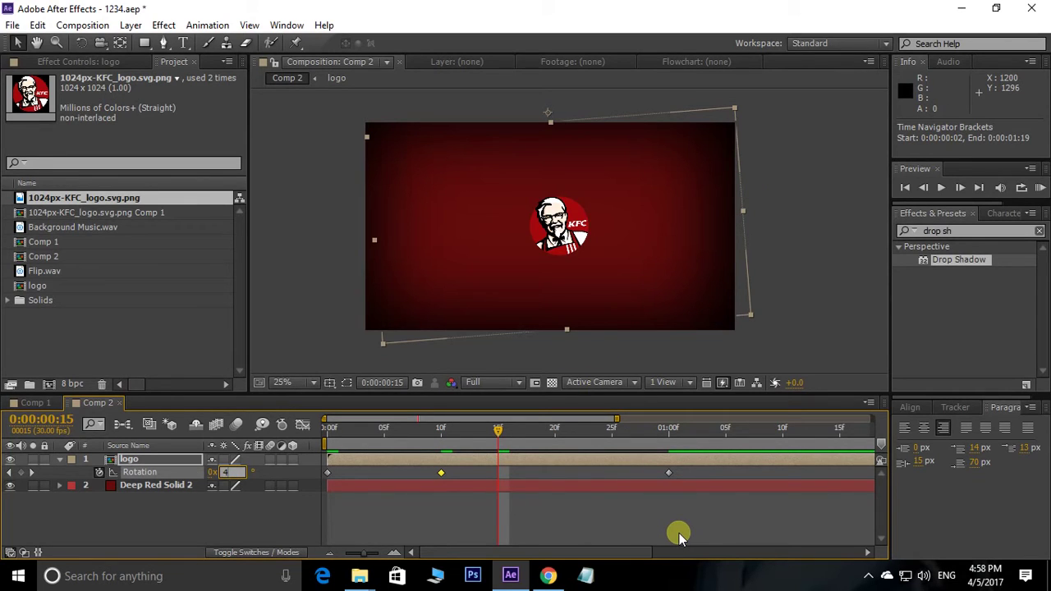
type("4")
key("Return")
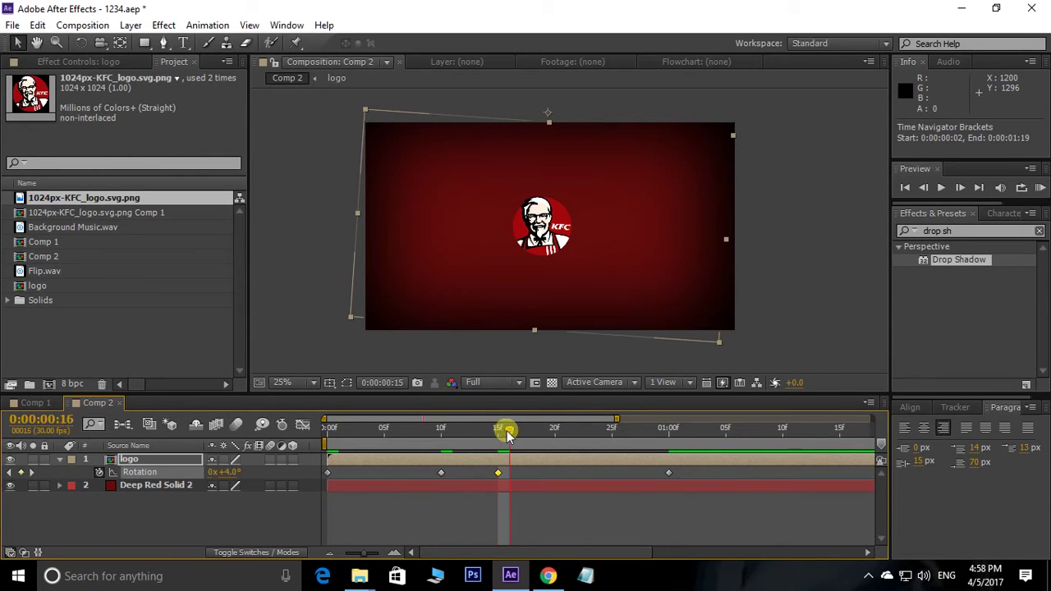
Step: Set the logo layer's rotation to -2 degrees at 0:00:00:20 and to 1 degree at 0:00:00:25
left_click_drag(507, 436, 555, 433)
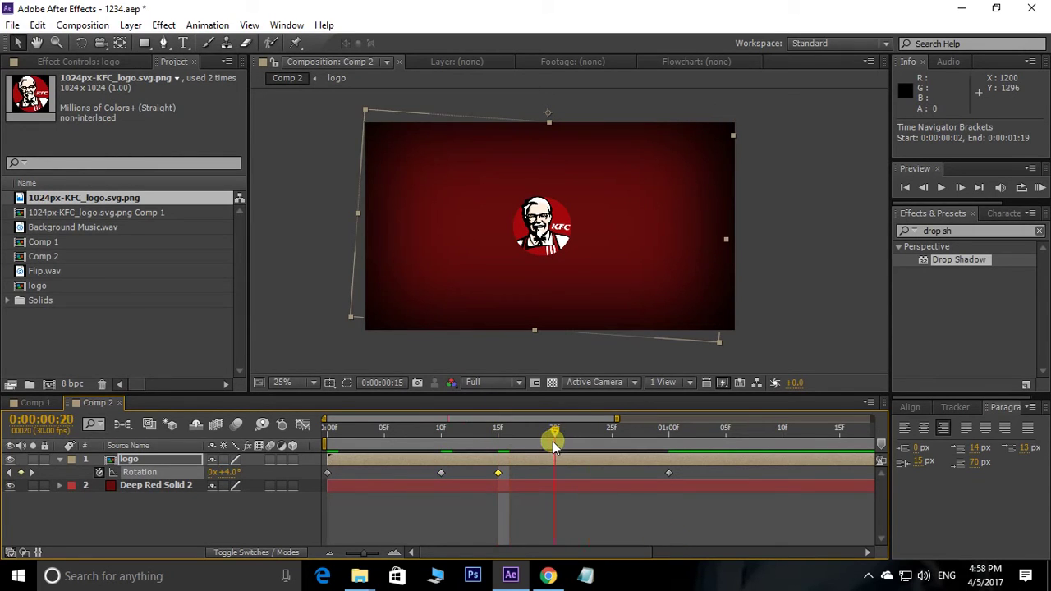
left_click(232, 473)
type("-")
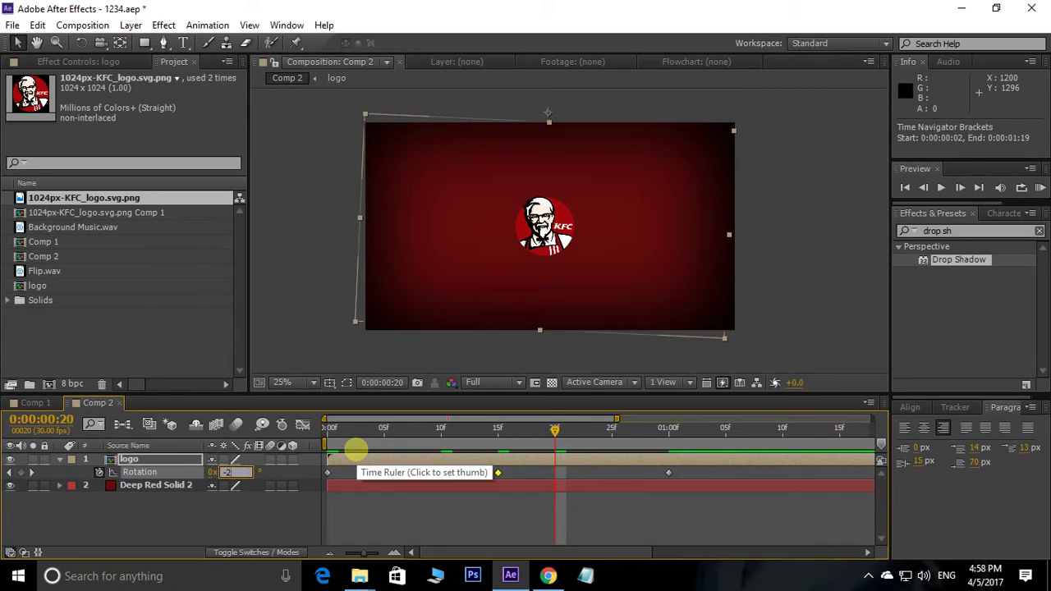
type("2")
key("Return")
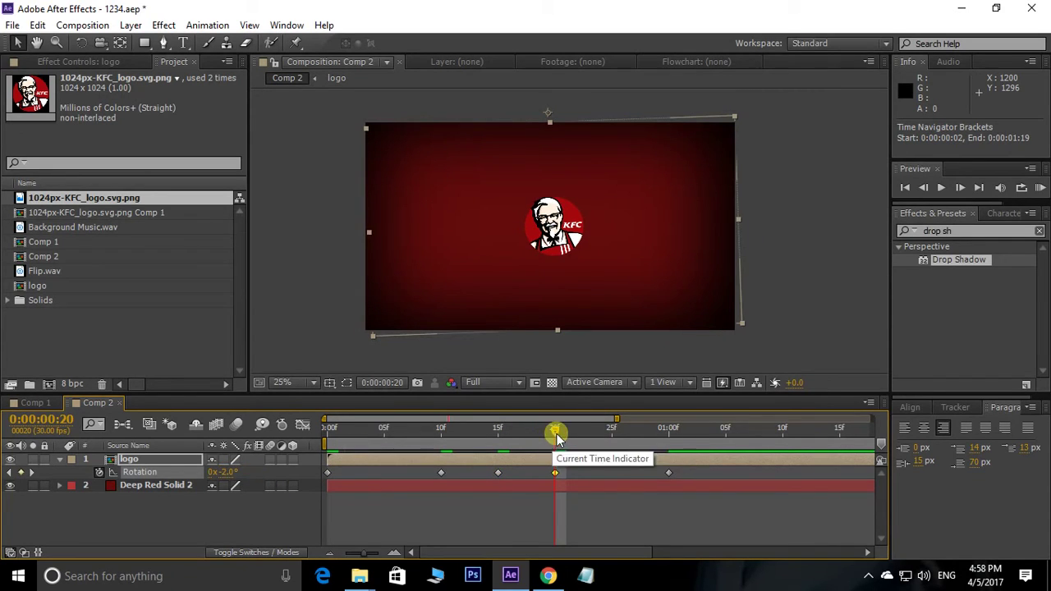
left_click_drag(555, 434, 613, 432)
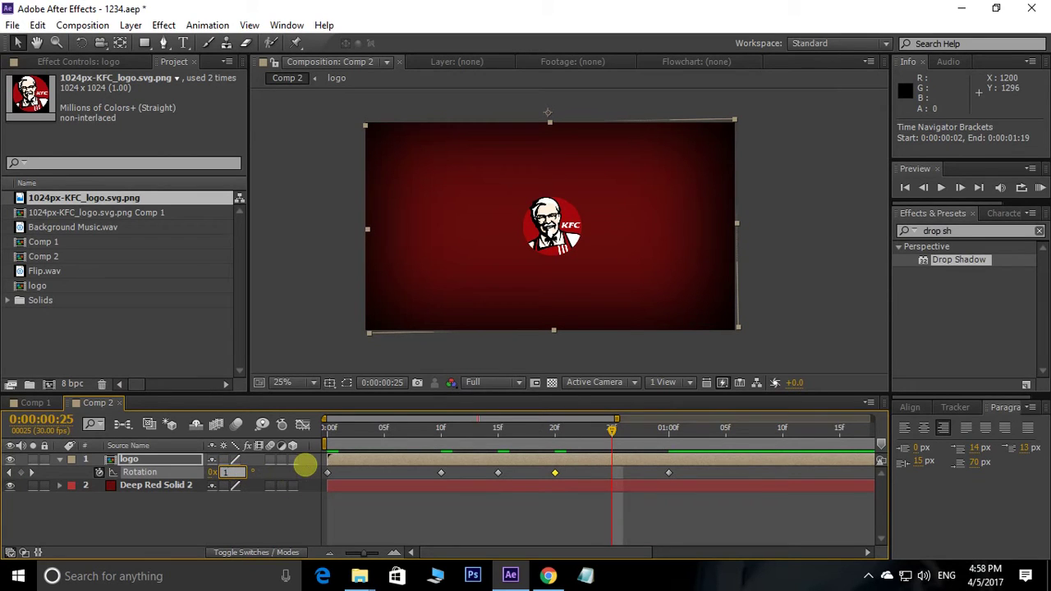
key("Return")
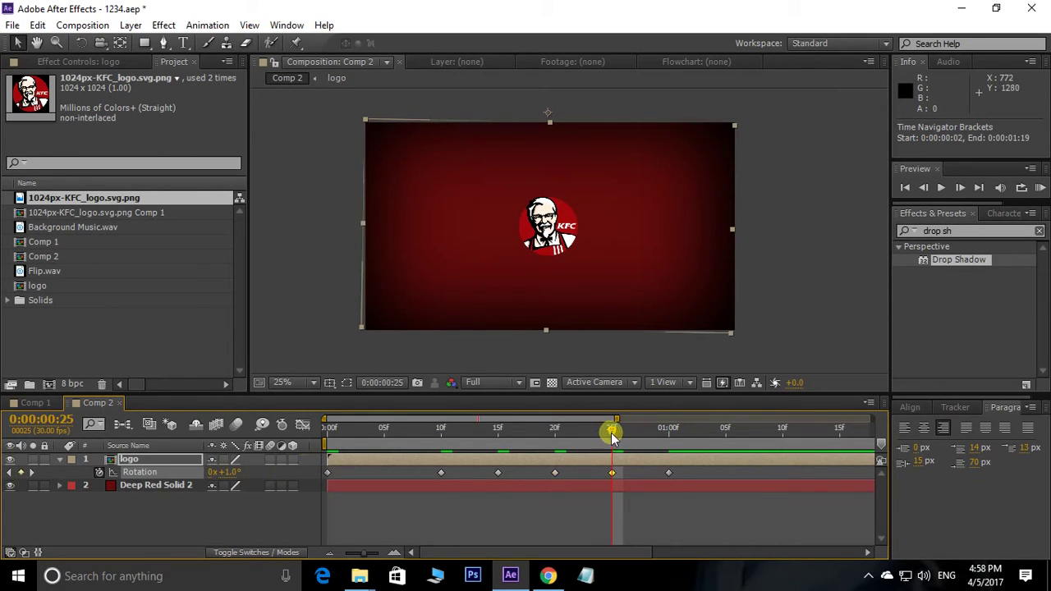
Step: Preview the logo's damped swing from the start of the composition
left_click_drag(612, 433, 325, 435)
left_click(812, 247)
key("space")
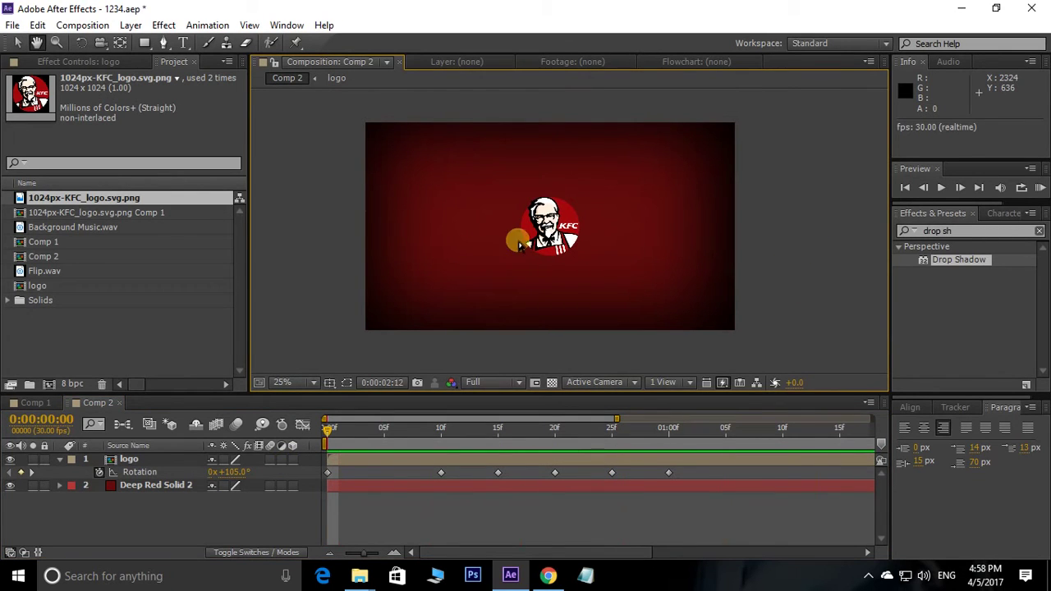
key("space")
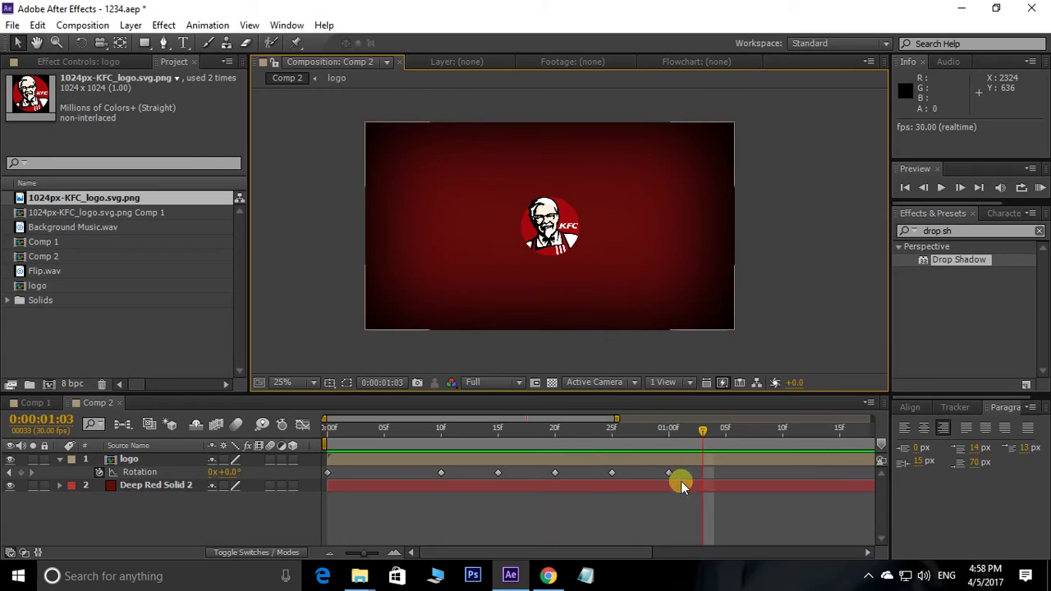
Step: Apply Easy Ease to all of the logo layer's rotation keyframes
left_click_drag(688, 471, 336, 474)
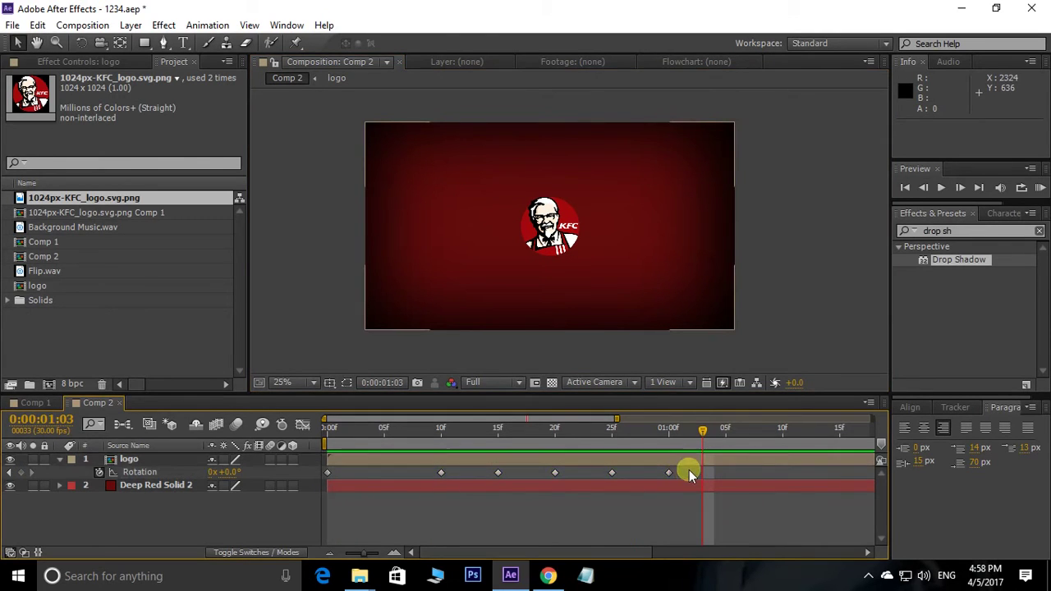
left_click_drag(687, 469, 328, 481)
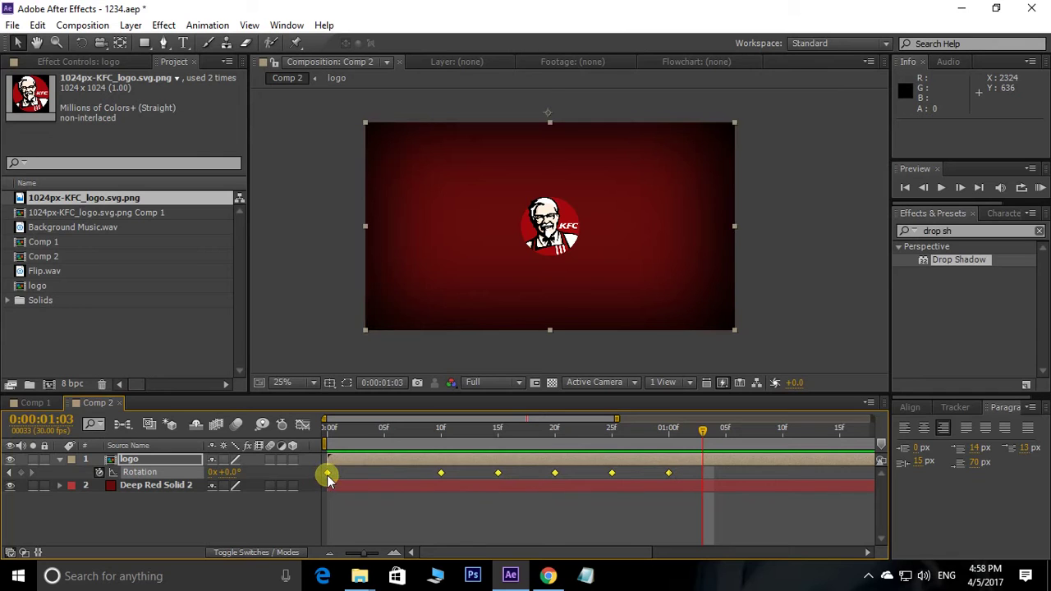
right_click(327, 476)
mouse_move(387, 464)
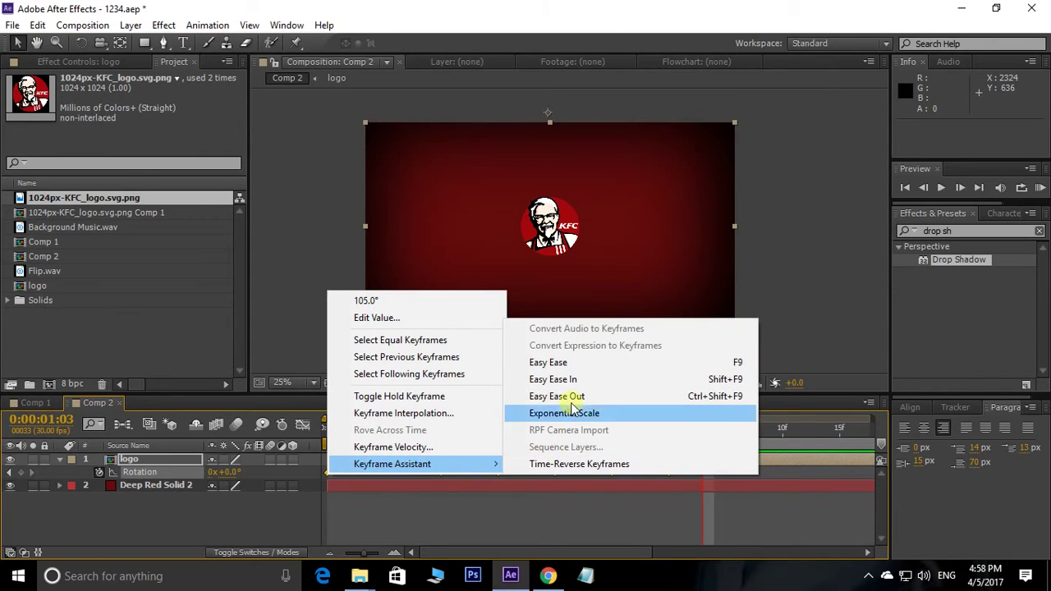
left_click(572, 369)
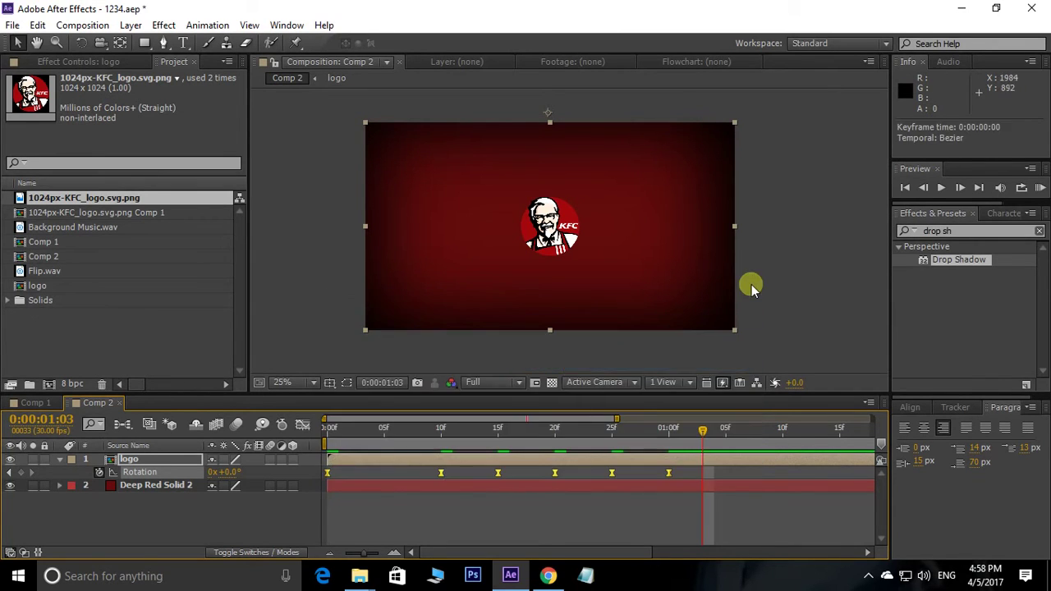
Step: Preview the eased logo swing from the beginning and return to the first frame
left_click_drag(710, 428, 408, 430)
key("space")
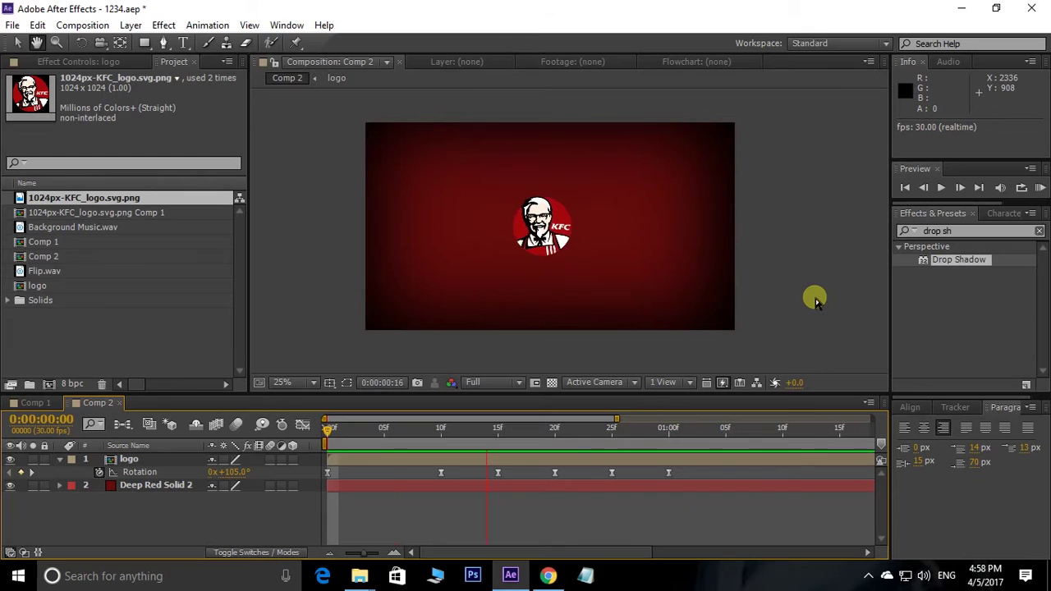
key("space")
left_click_drag(575, 437, 330, 429)
Step: Turn on motion blur for the logo layer and enable it for the whole composition, checking at 0:00:00:07
left_click(406, 428)
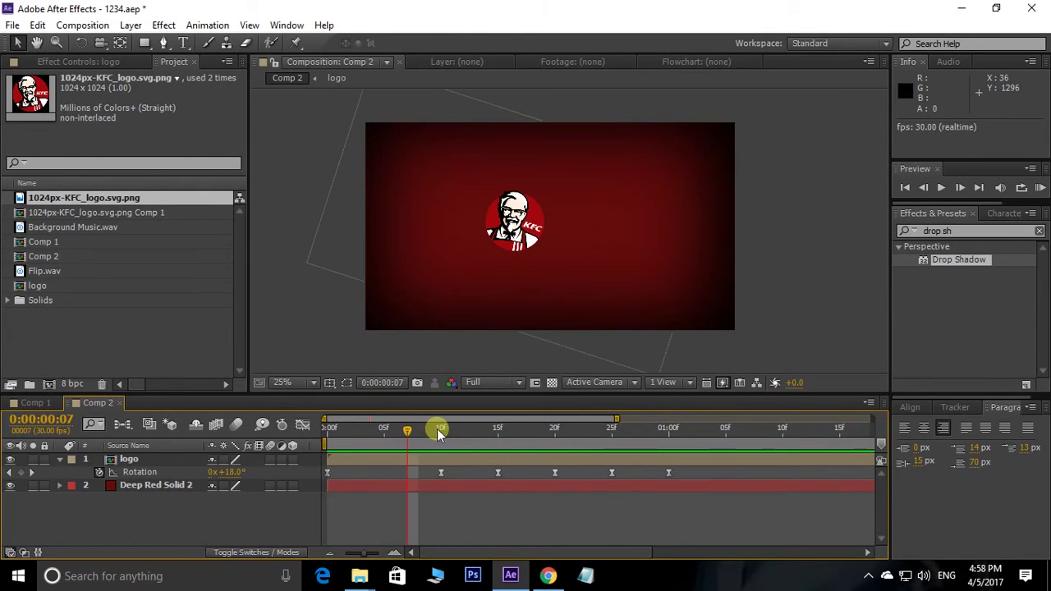
left_click(271, 459)
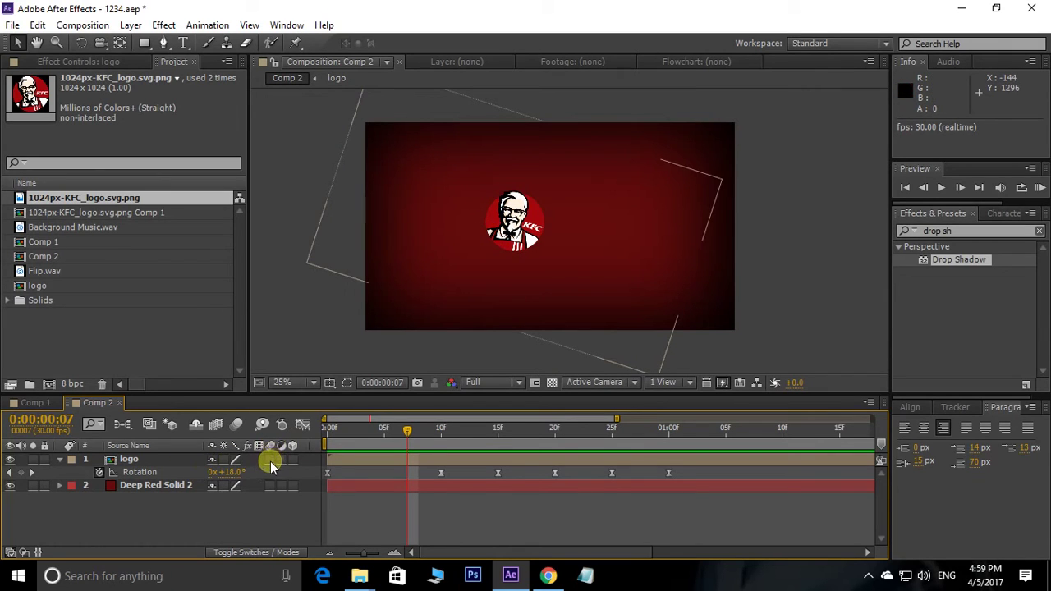
left_click(271, 459)
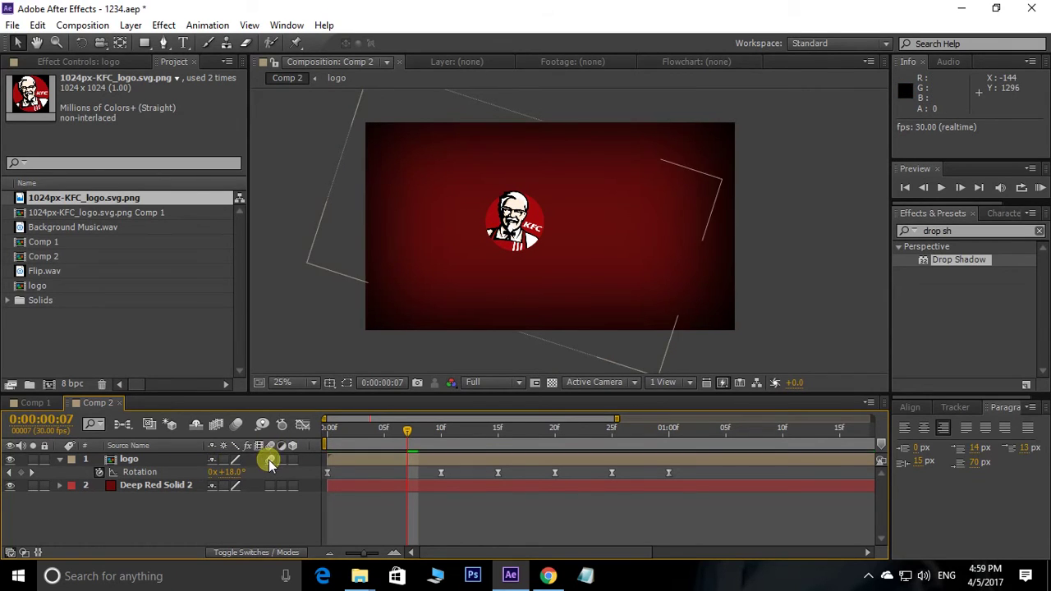
left_click(235, 426)
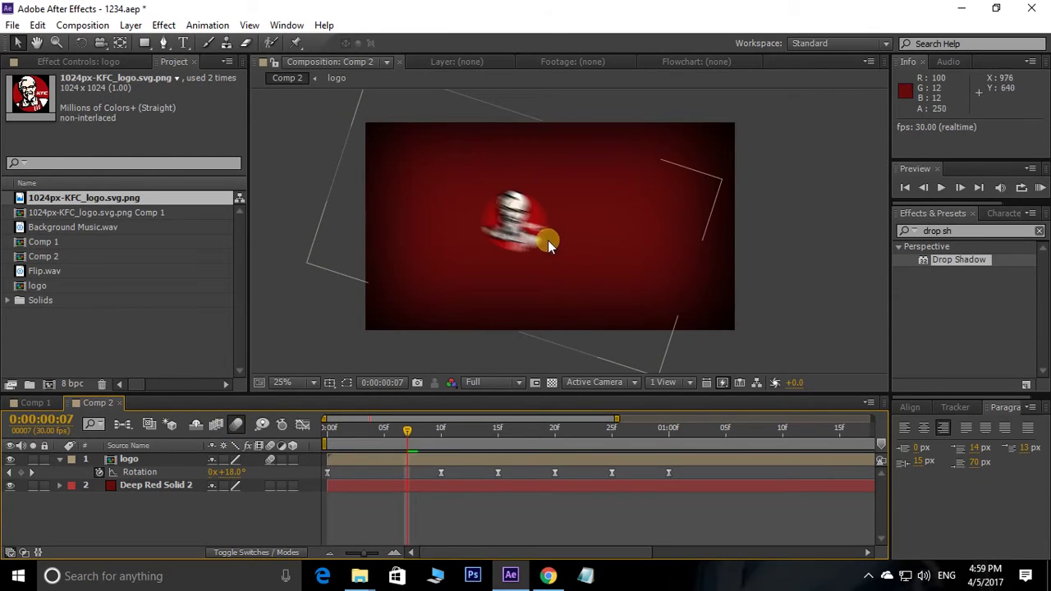
Step: Preview the motion-blurred swing from the start of the composition and return to 0:00:00:00
left_click_drag(408, 430, 284, 441)
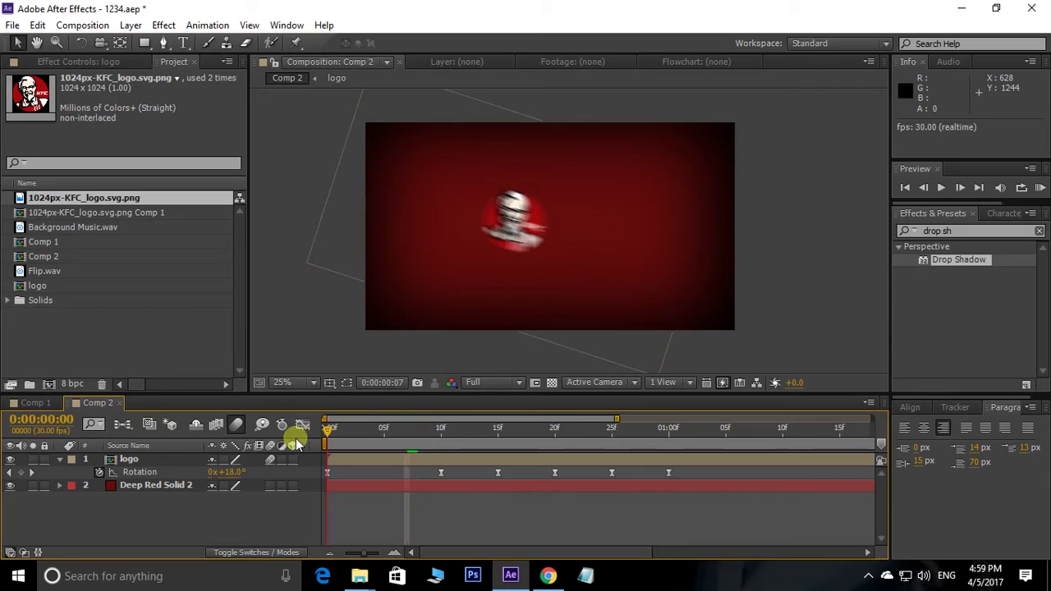
key("space")
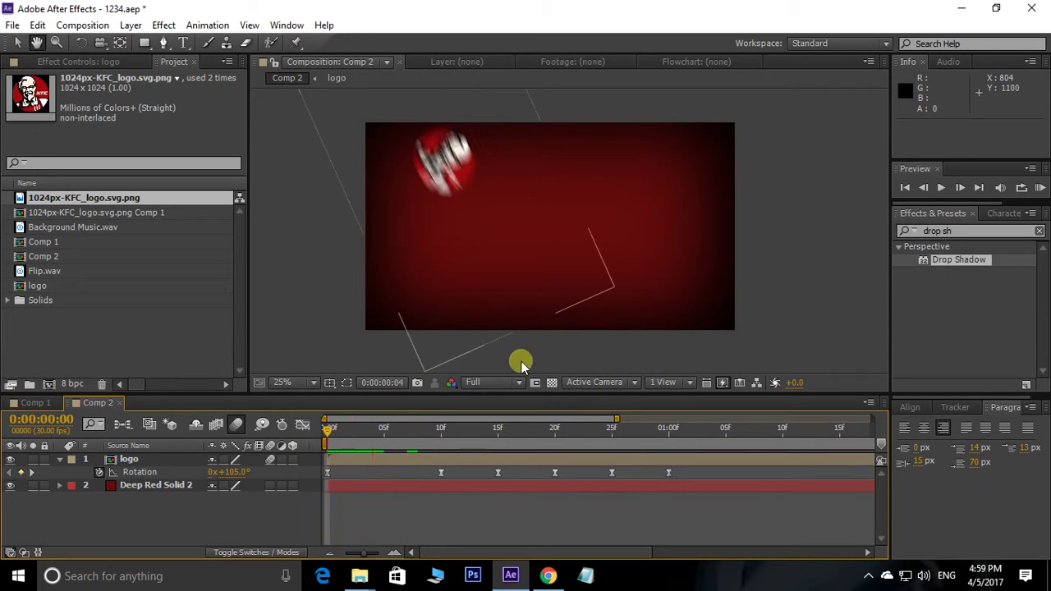
left_click_drag(386, 436, 325, 437)
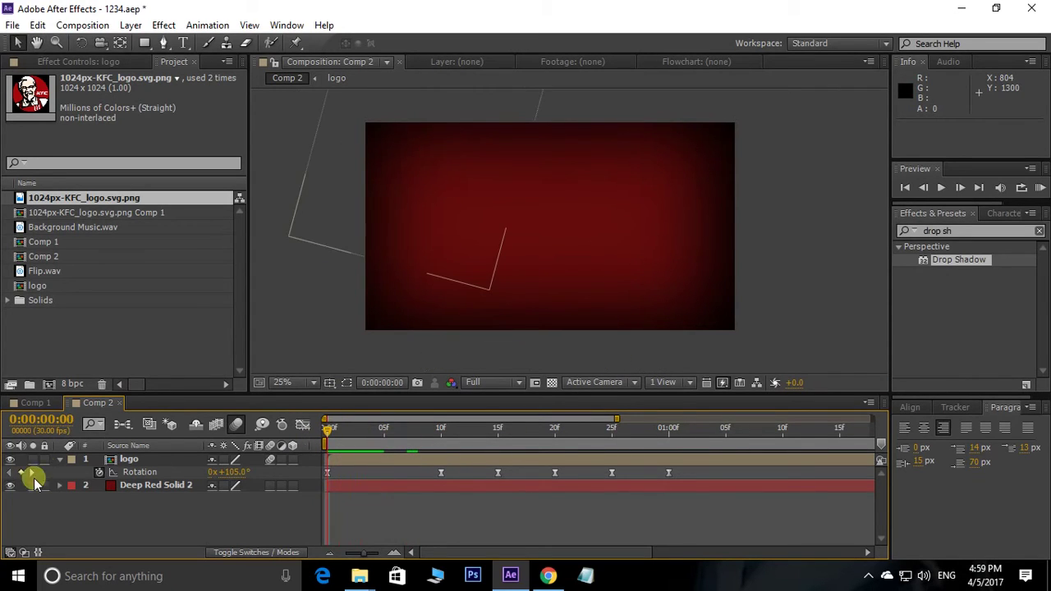
Step: Collapse the logo layer's properties and duplicate the layer three times
left_click(59, 460)
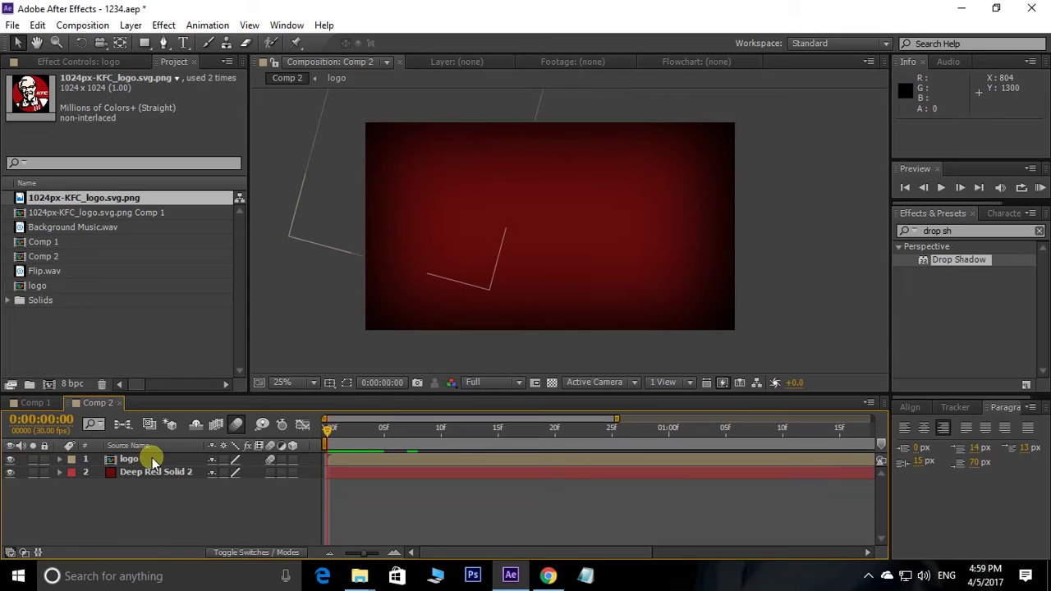
left_click(152, 458)
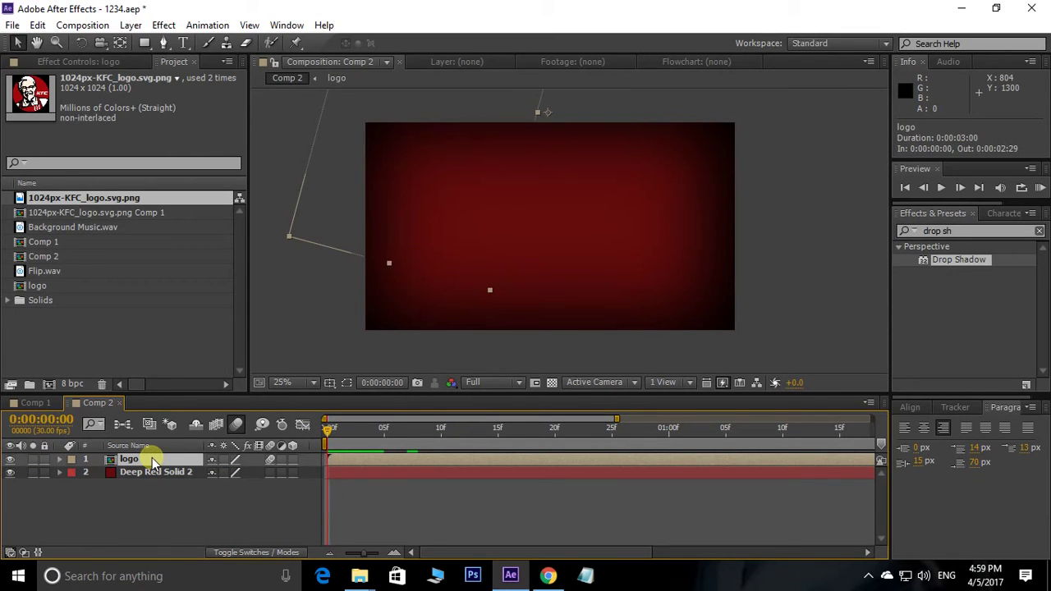
key("ctrl+d")
key("ctrl+d")
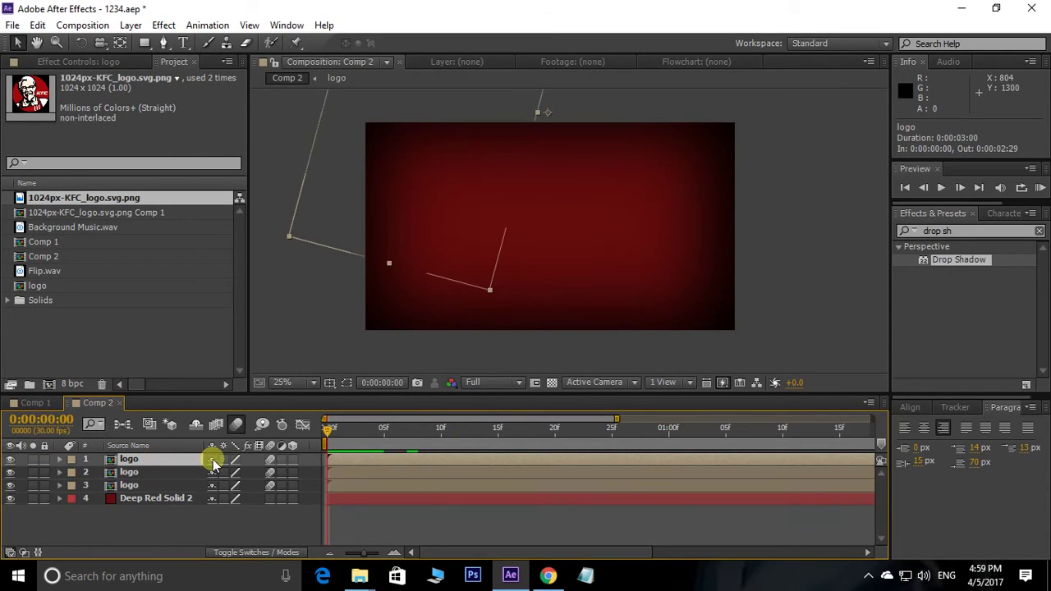
key("ctrl+d")
Step: Rename the topmost logo layer as main
left_click_drag(325, 431, 362, 445)
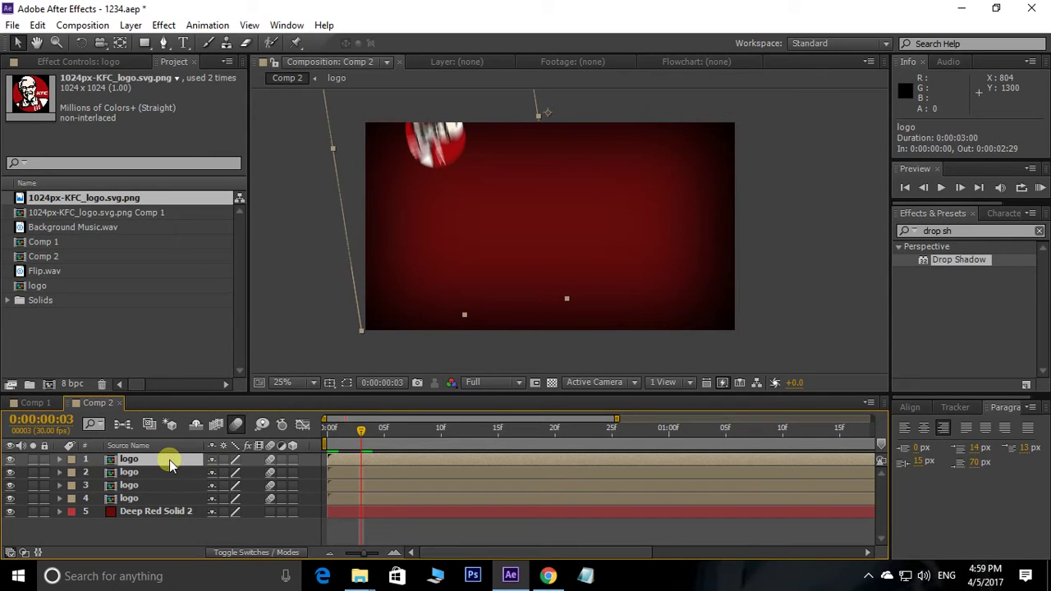
key("Return")
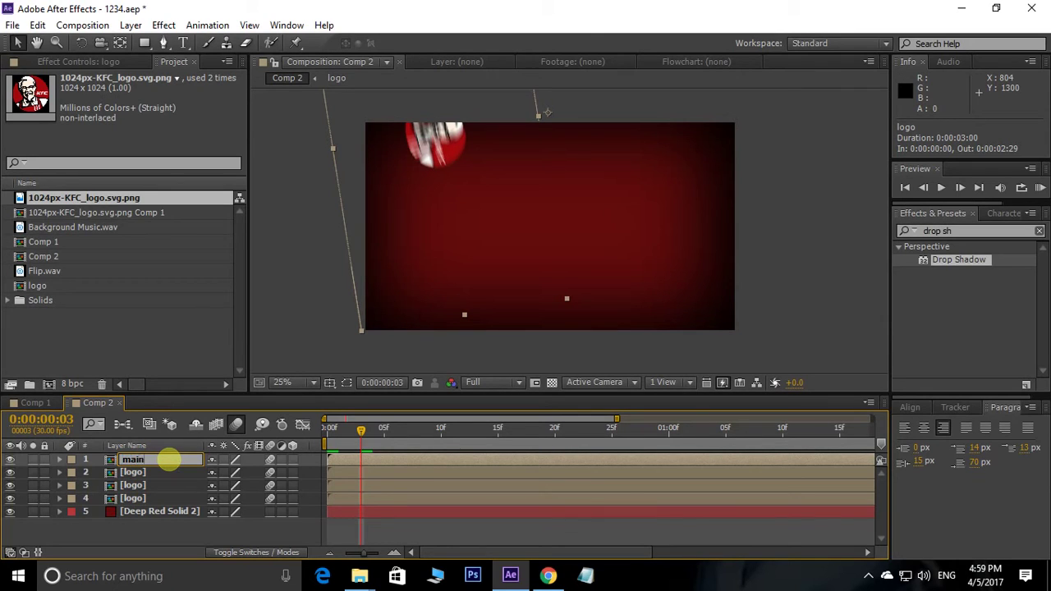
left_click(298, 317)
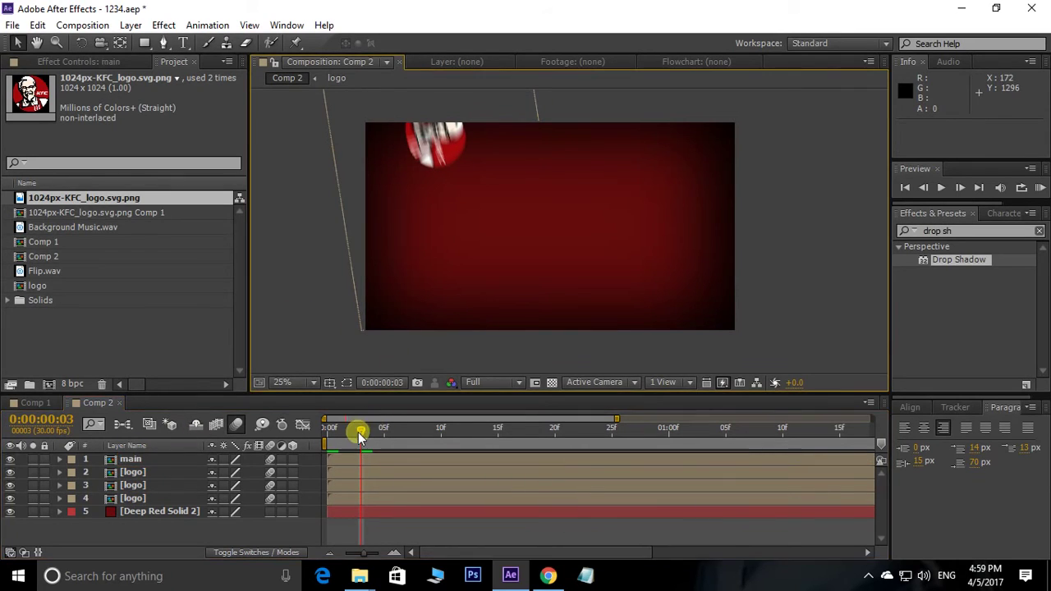
Step: Shift the logo copy in layer 3 so it starts at 0:00:00:02
left_click_drag(359, 435, 332, 443)
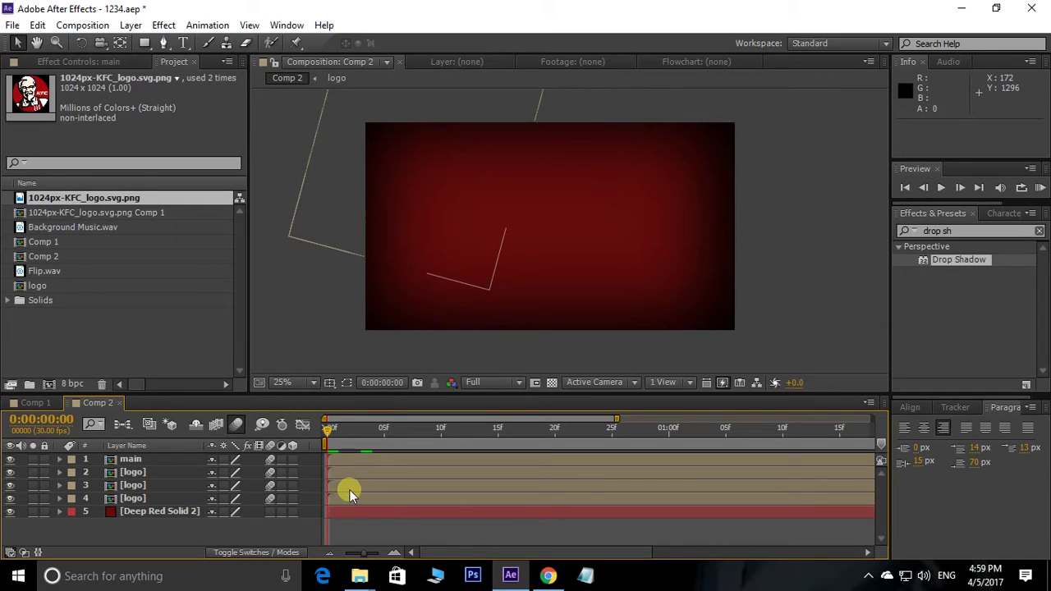
left_click_drag(350, 487, 398, 487)
left_click_drag(363, 553, 382, 553)
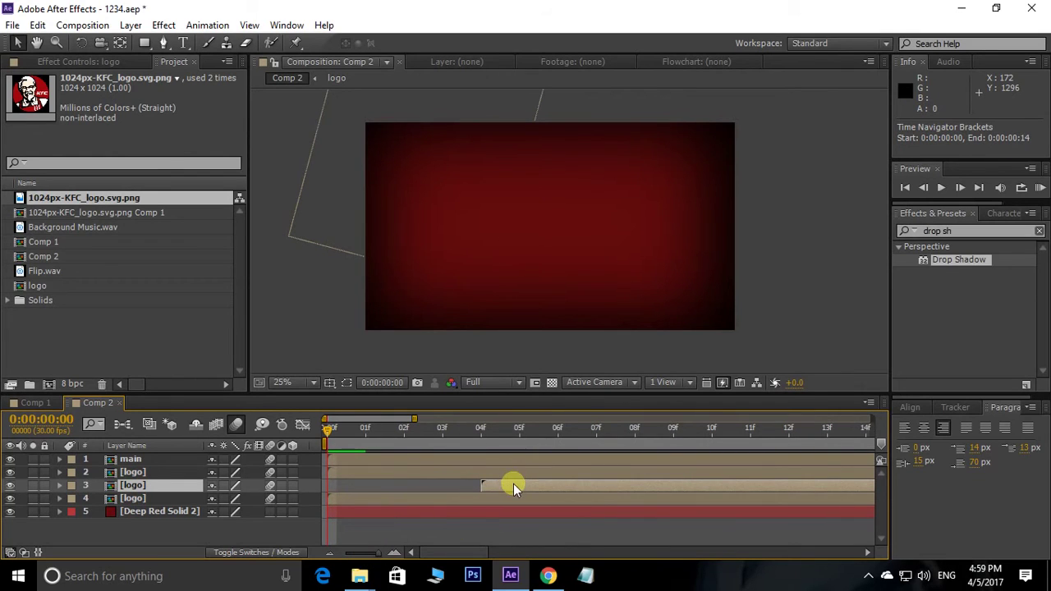
left_click_drag(513, 484, 436, 488)
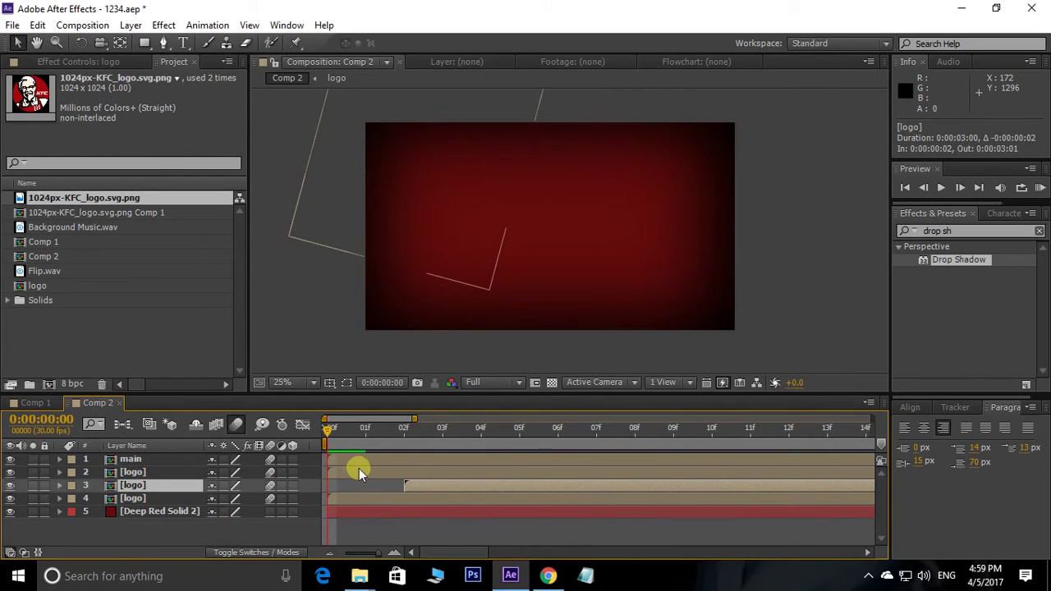
Step: Shift the logo copy in layer 2 to start at 0:00:00:04 and the main layer at 0:00:00:06
left_click_drag(361, 468, 422, 472)
left_click_drag(494, 471, 500, 468)
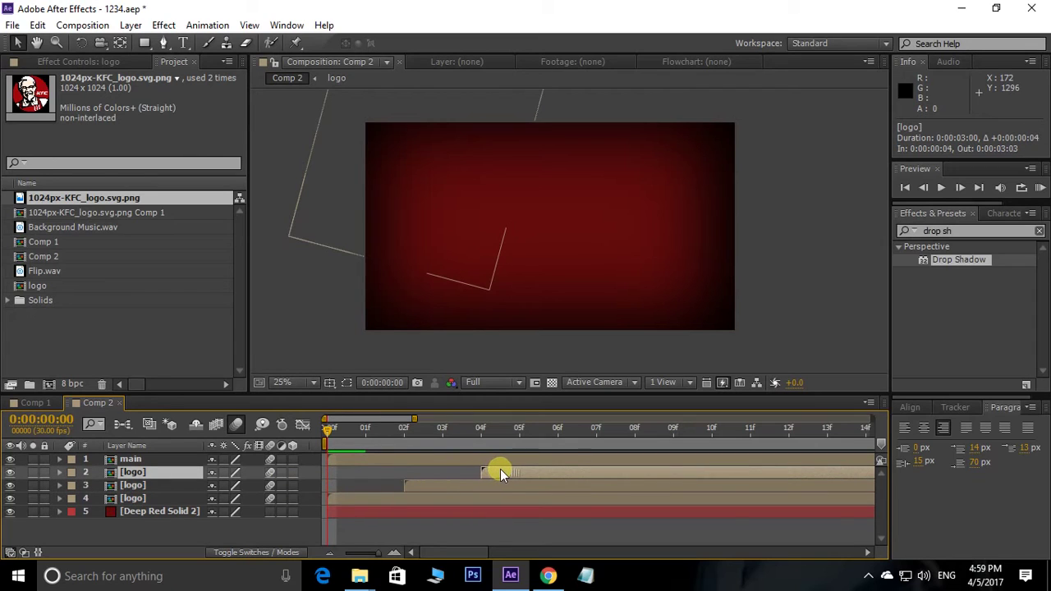
left_click_drag(358, 461, 526, 462)
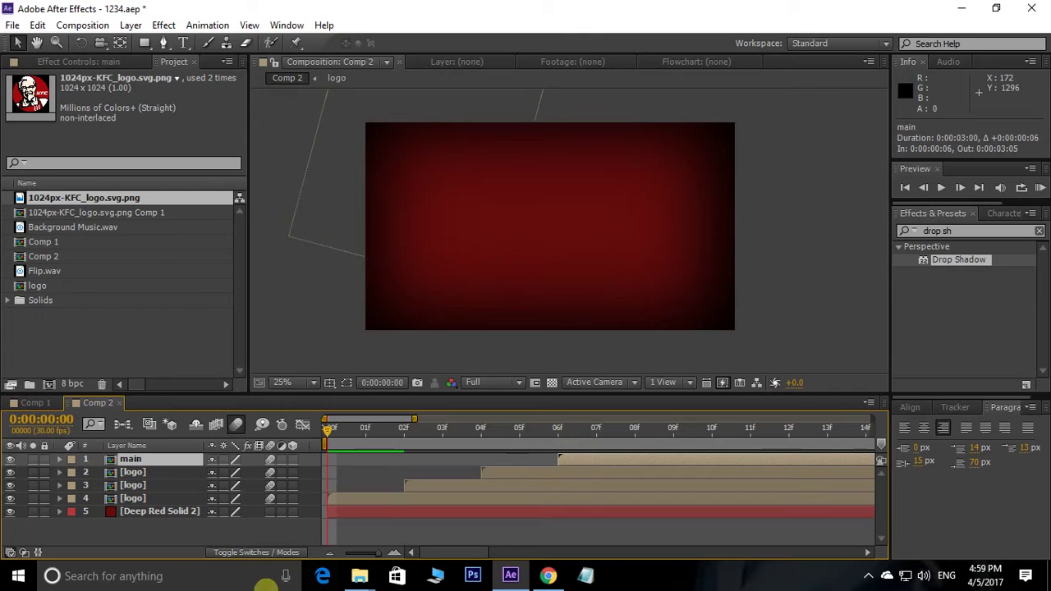
Step: Preview the staggered logo layers from the start and inspect the settled logo at 50% magnification
left_click(775, 212)
key("space")
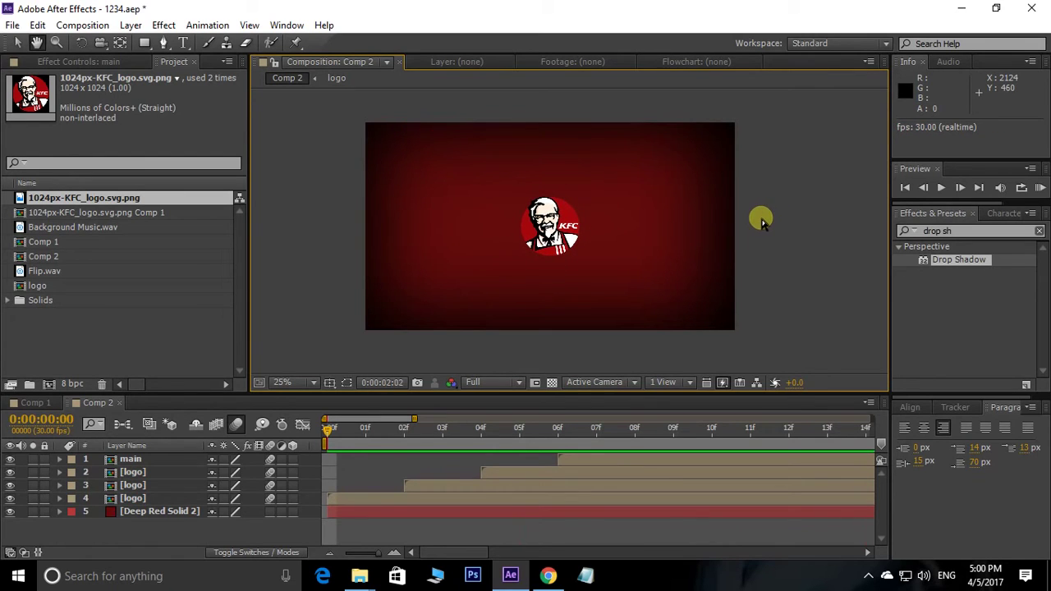
key("space")
scroll(574, 266, "up", 1)
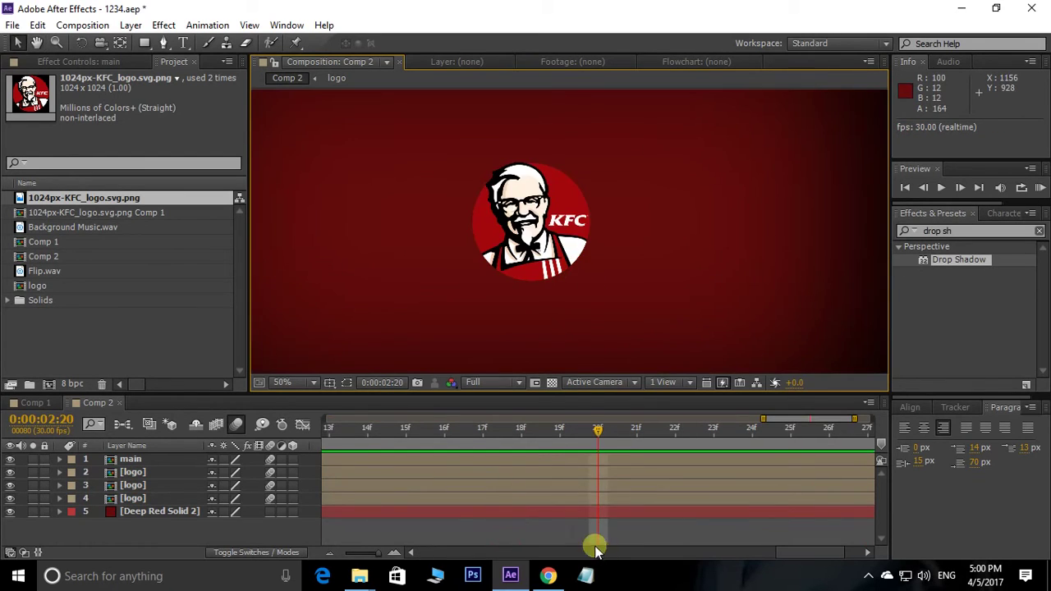
Step: Apply a Drop Shadow effect to the main layer and increase the shadow's distance
left_click_drag(794, 556, 433, 574)
left_click(623, 461)
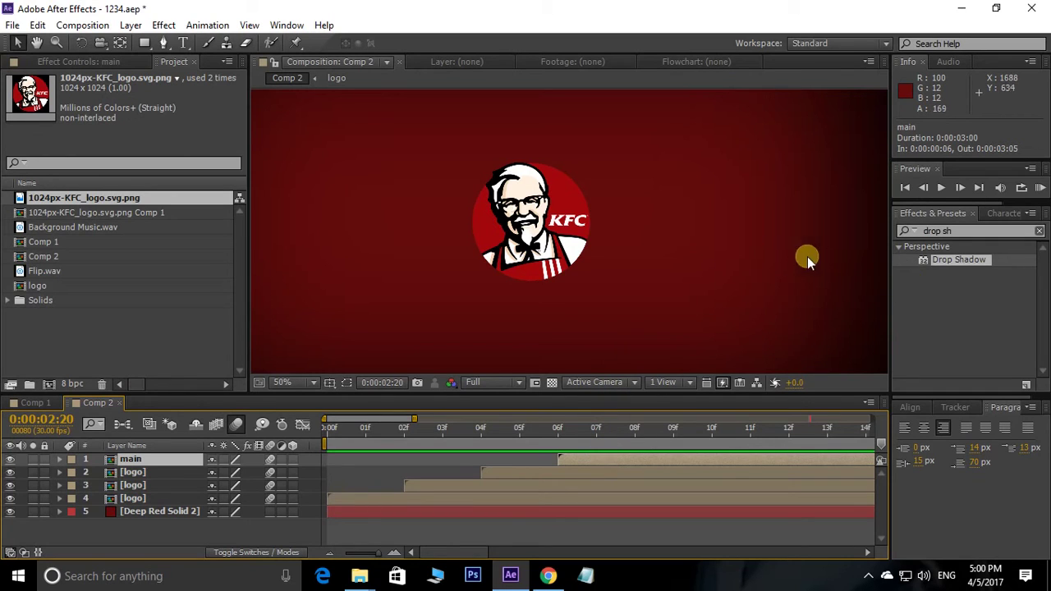
left_click(936, 231)
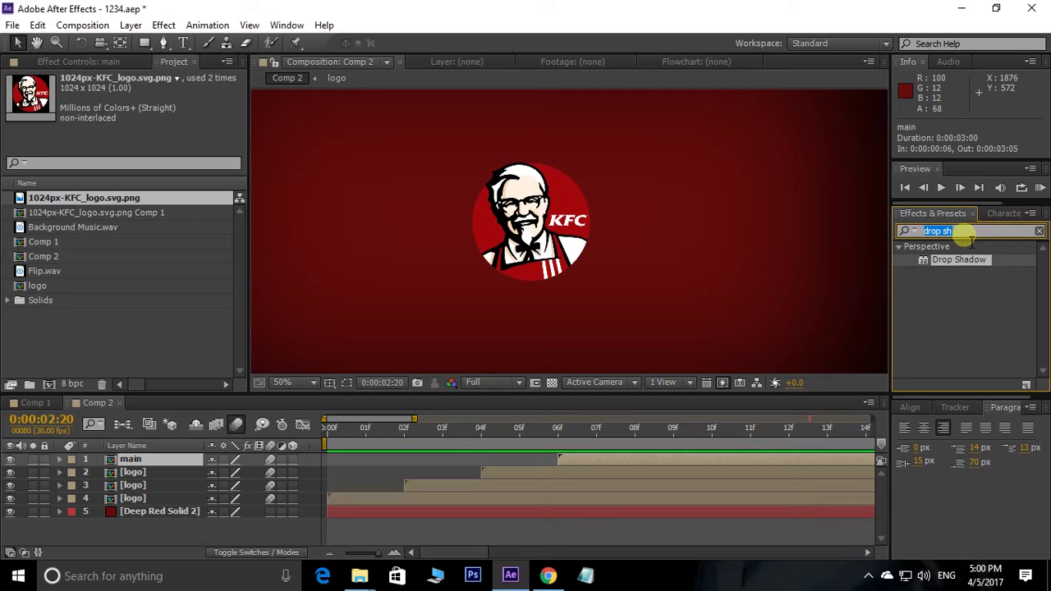
type("drop")
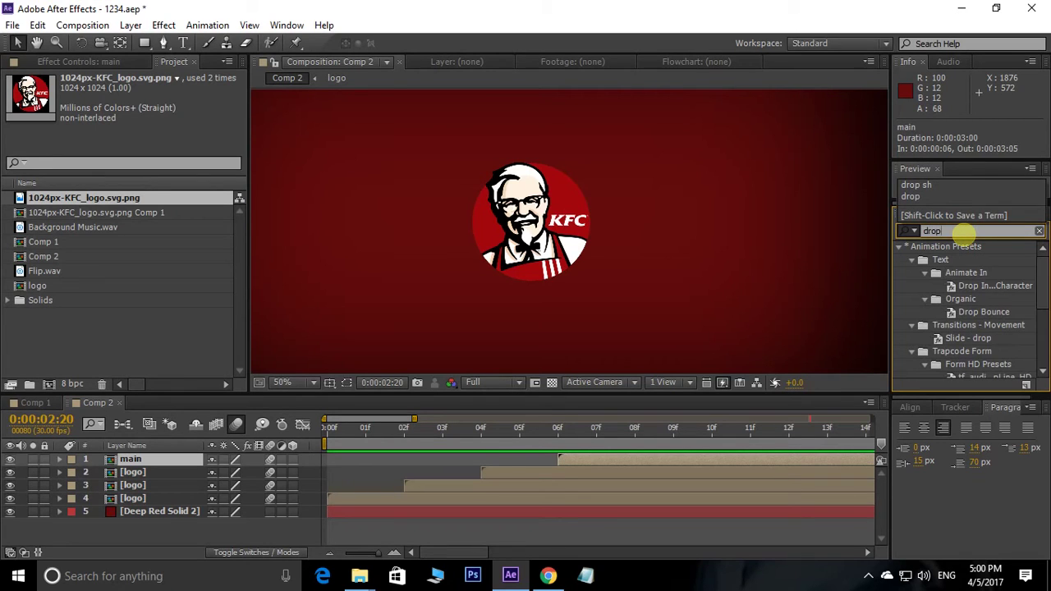
left_click_drag(1043, 284, 1041, 353)
left_click_drag(926, 369, 713, 457)
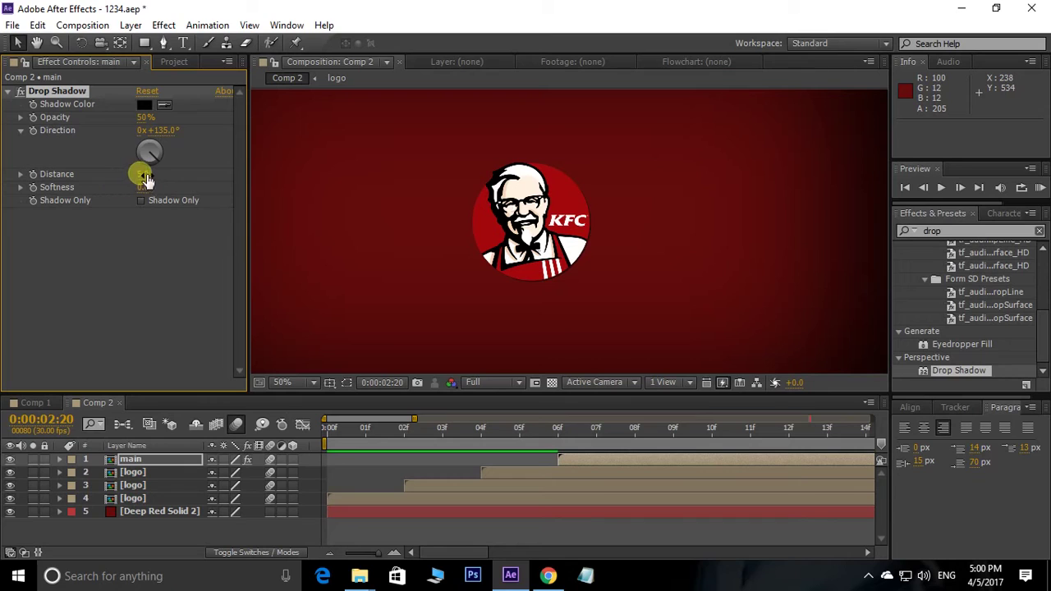
left_click_drag(144, 174, 158, 173)
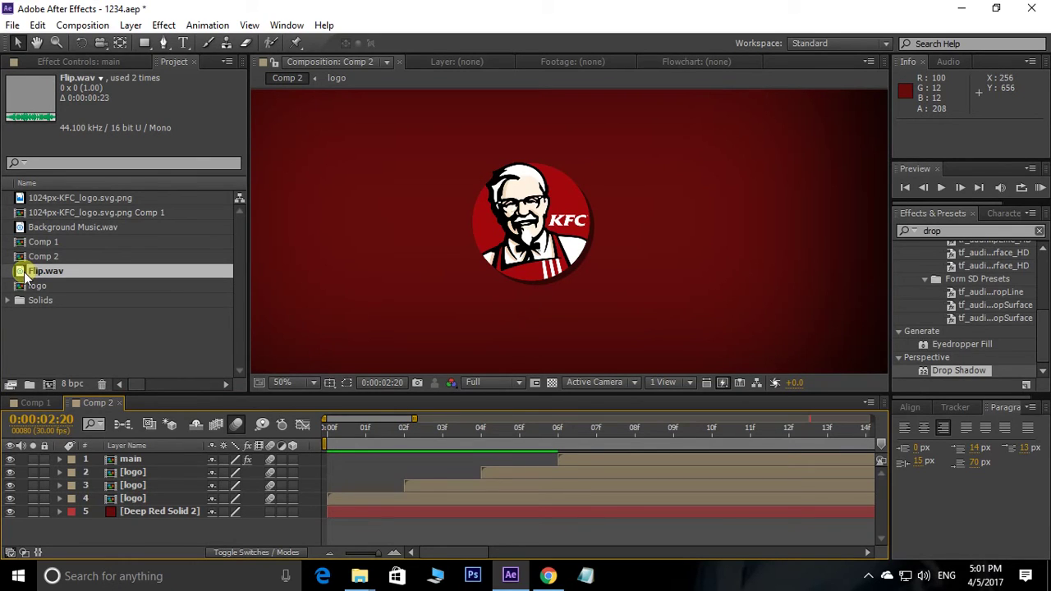
Step: Add Flip.wav below the background solid, starting at 0:00:00:00, and preview the animation with its sound
left_click_drag(23, 279, 190, 533)
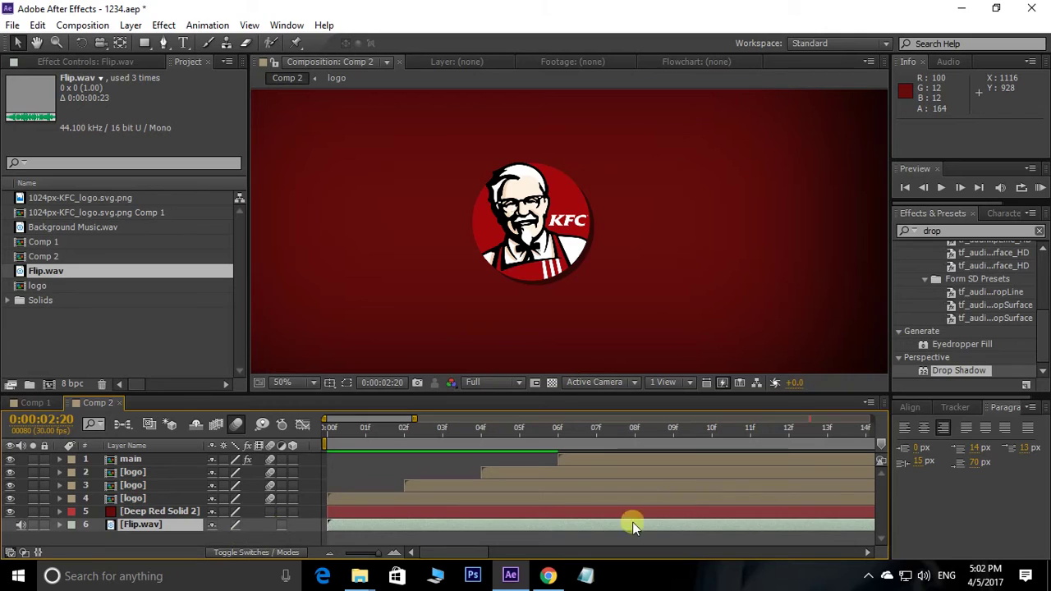
left_click_drag(376, 552, 345, 551)
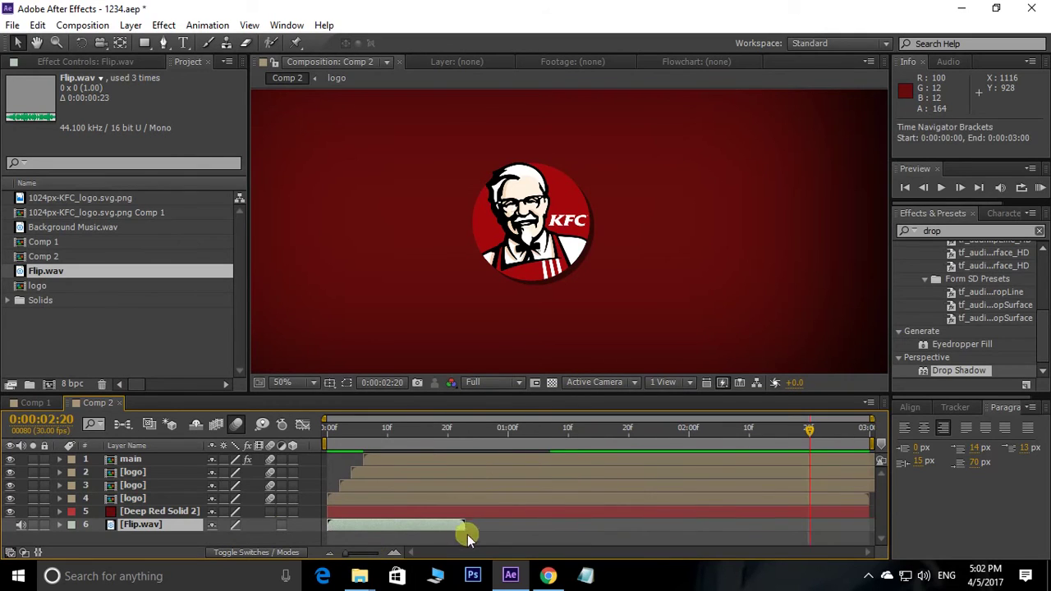
left_click(510, 526)
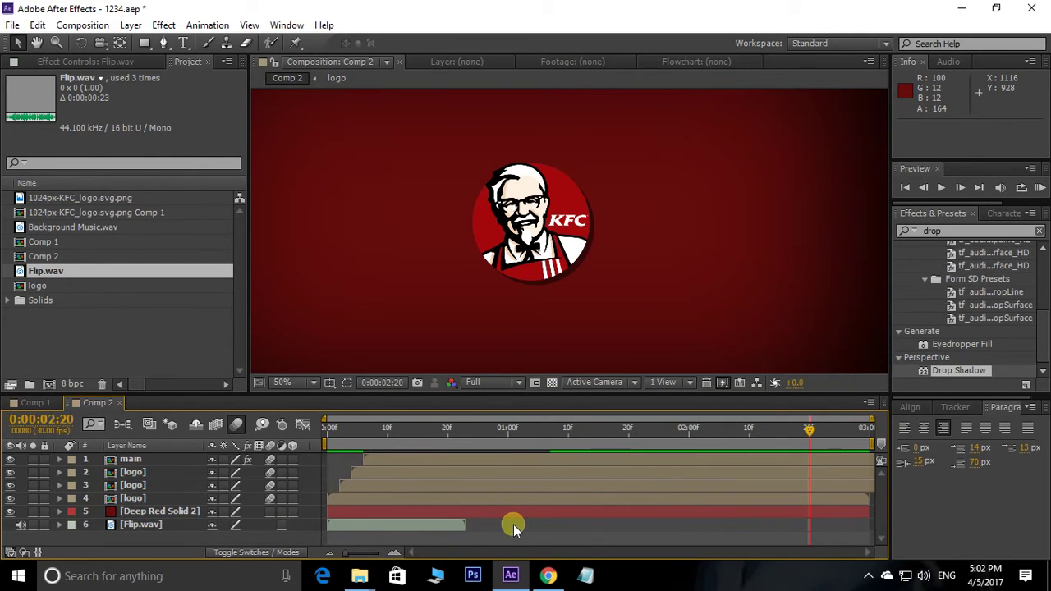
key("KP_0")
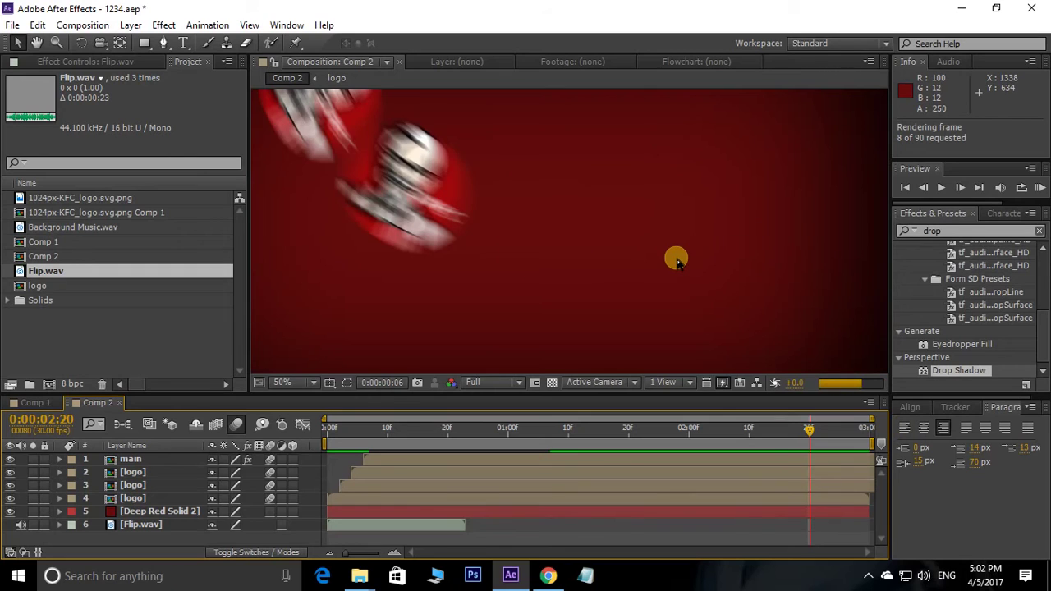
scroll(678, 263, "down", 2)
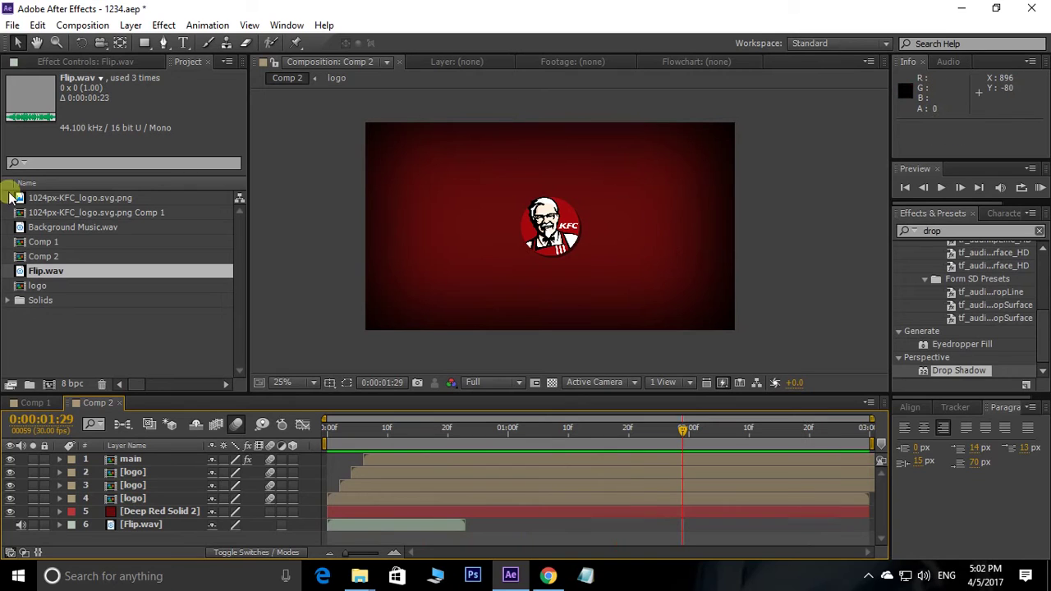
Step: Add a second Flip.wav layer starting at 0:00:01:20 and play the composition from the start
left_click_drag(23, 273, 425, 524)
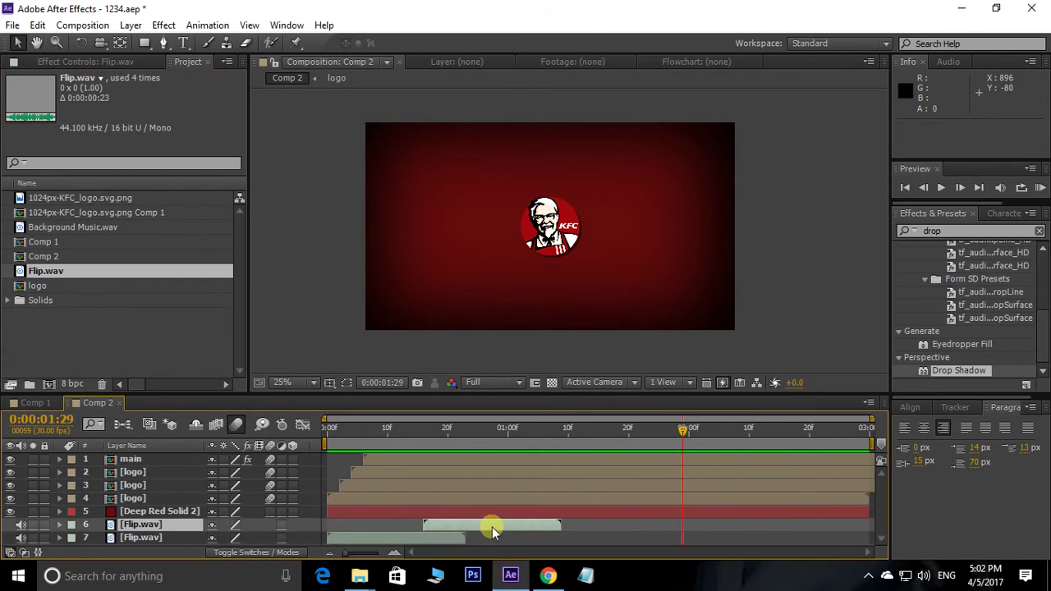
left_click_drag(493, 529, 698, 533)
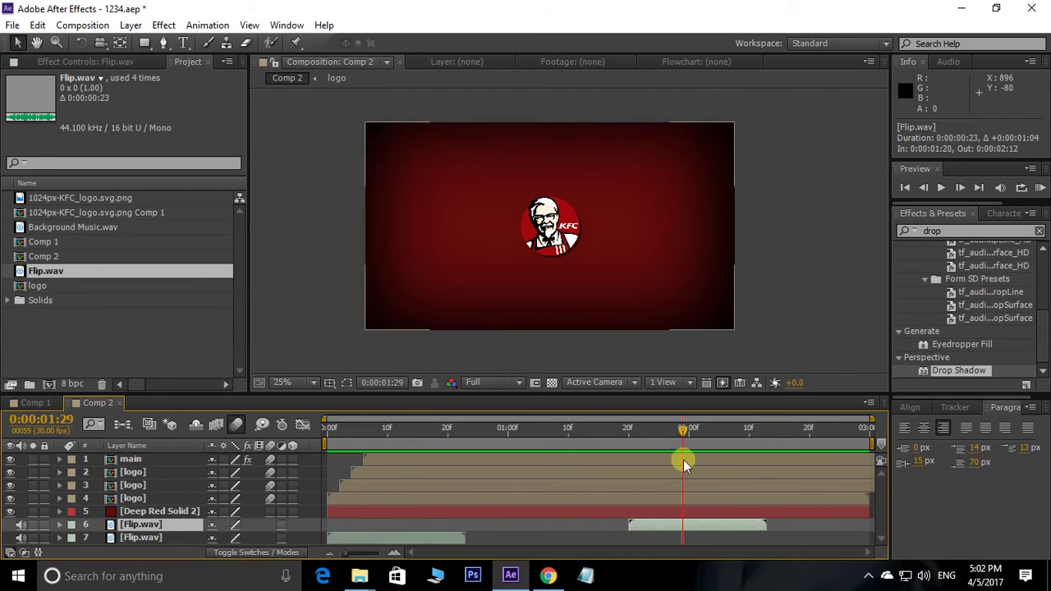
left_click_drag(681, 427, 331, 422)
key("space")
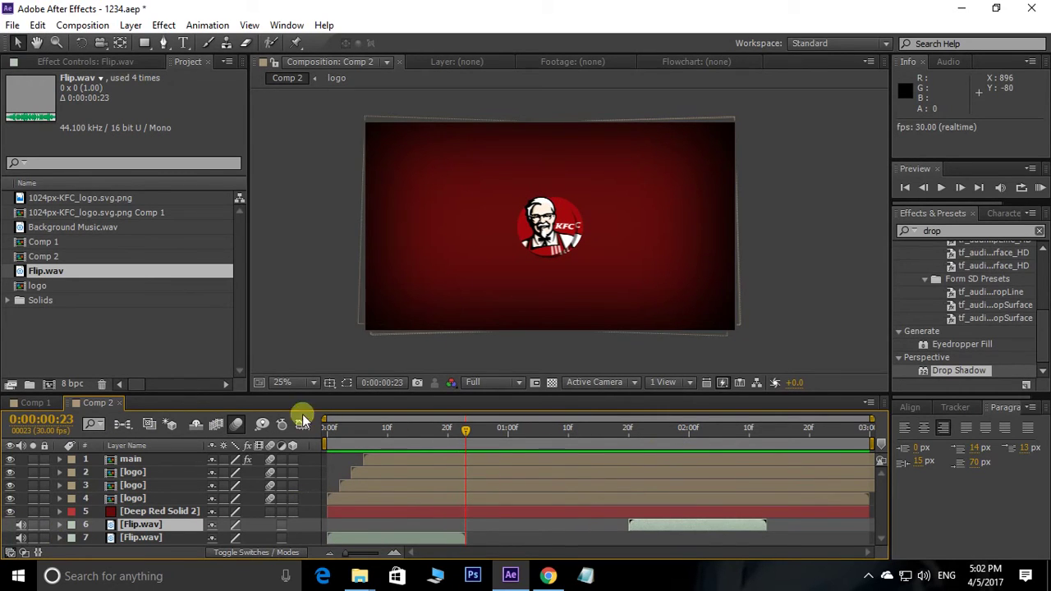
Step: Add Background Music.wav as the bottom layer of Comp 2, starting at 0:00:00:00
left_click(140, 301)
left_click(26, 234)
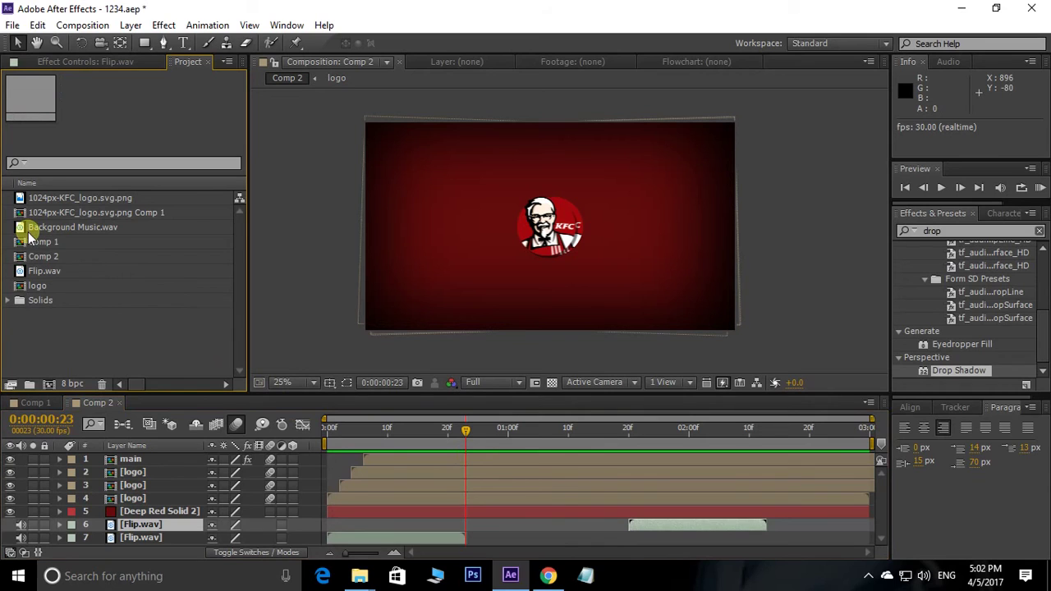
left_click_drag(25, 232, 104, 539)
key("Home")
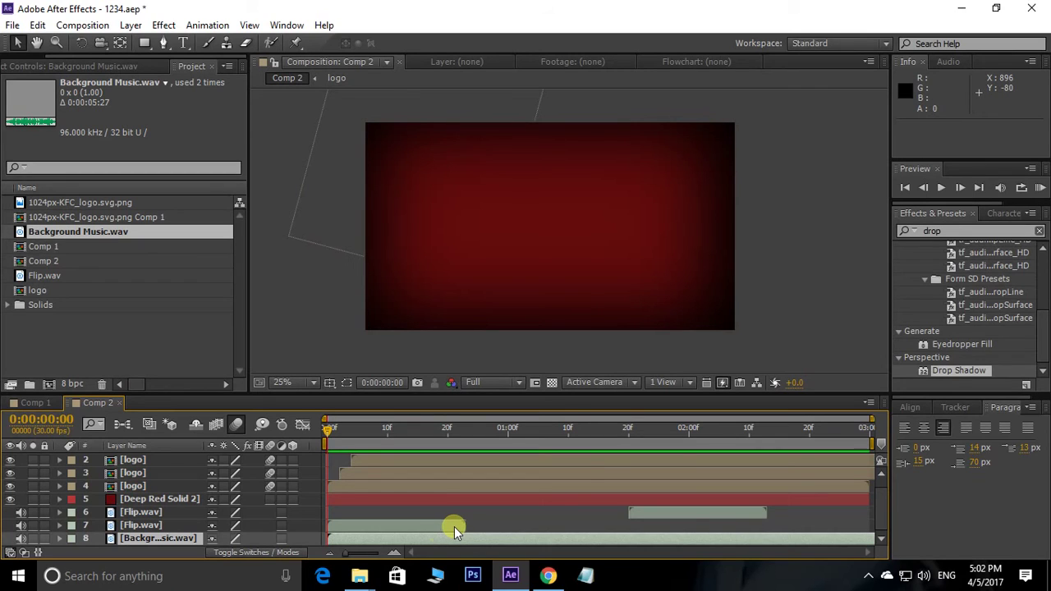
left_click(408, 528)
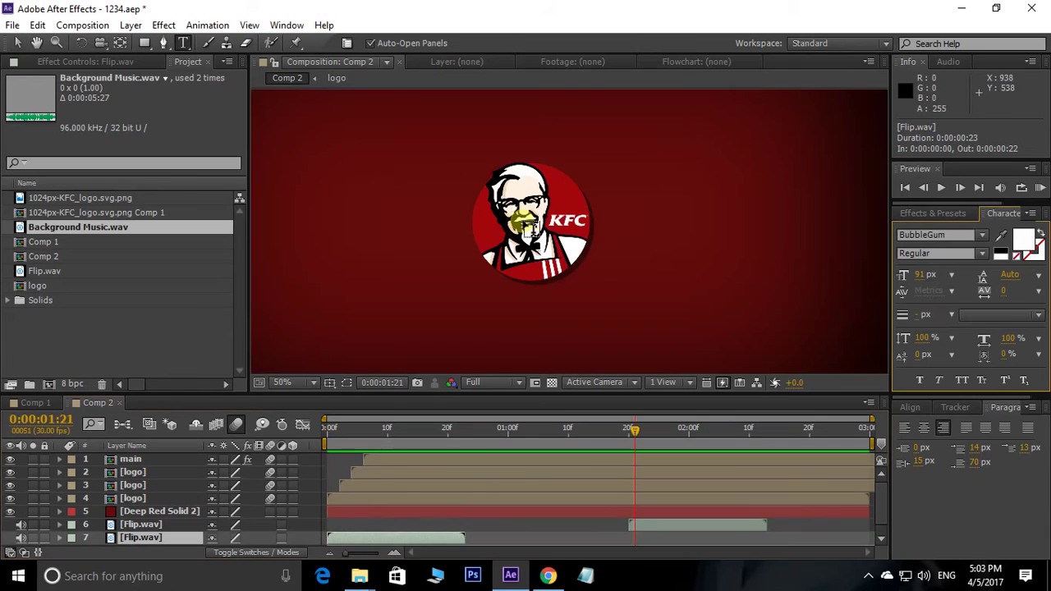
Step: Create a white KFC text layer and move it over the middle of the logo, at about 1030, 578
scroll(538, 224, "up", 2)
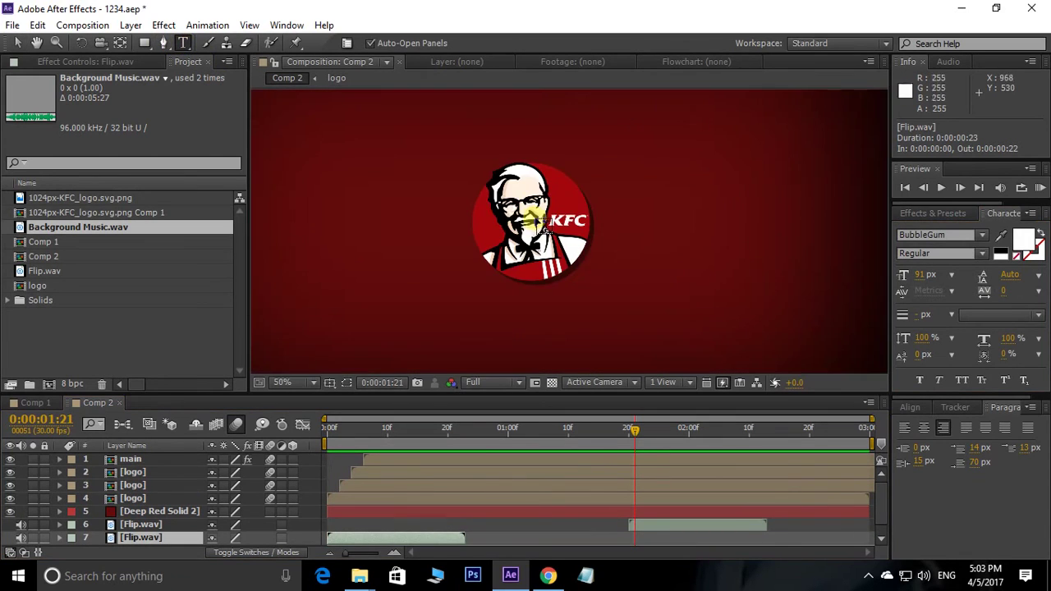
left_click(575, 217)
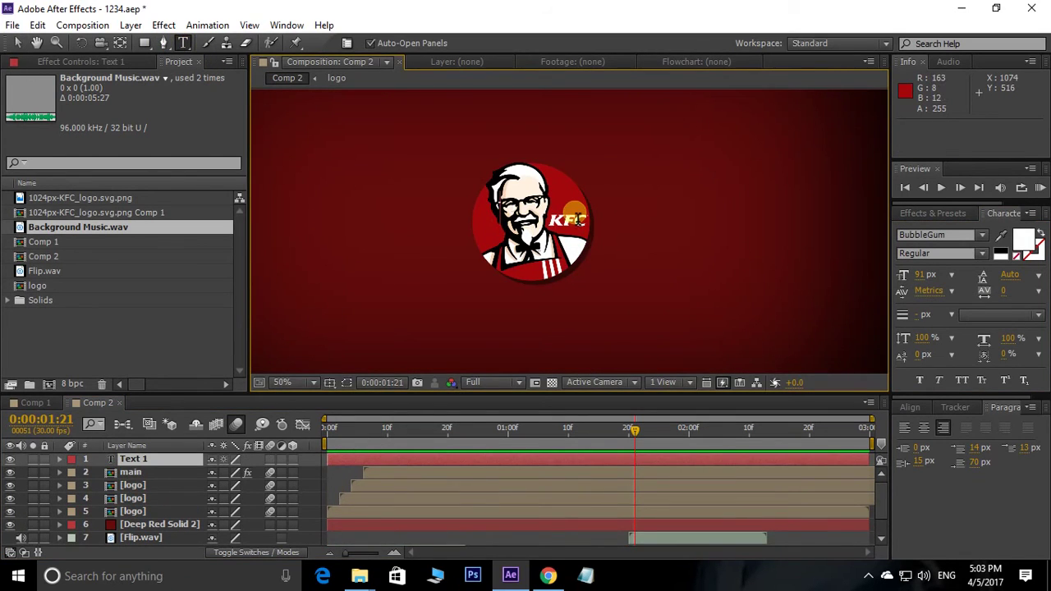
type("KFC")
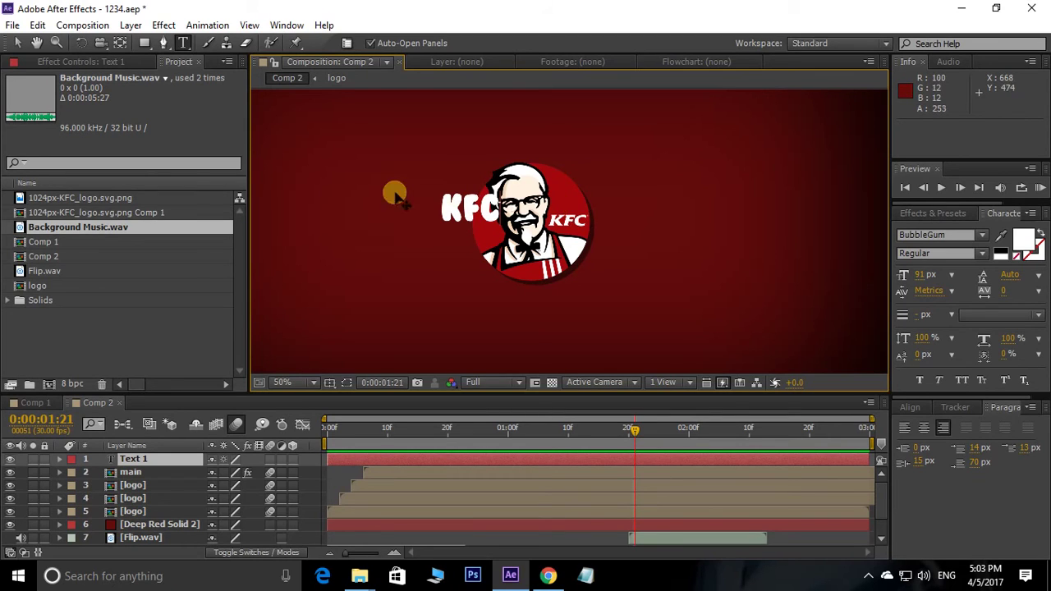
left_click(16, 42)
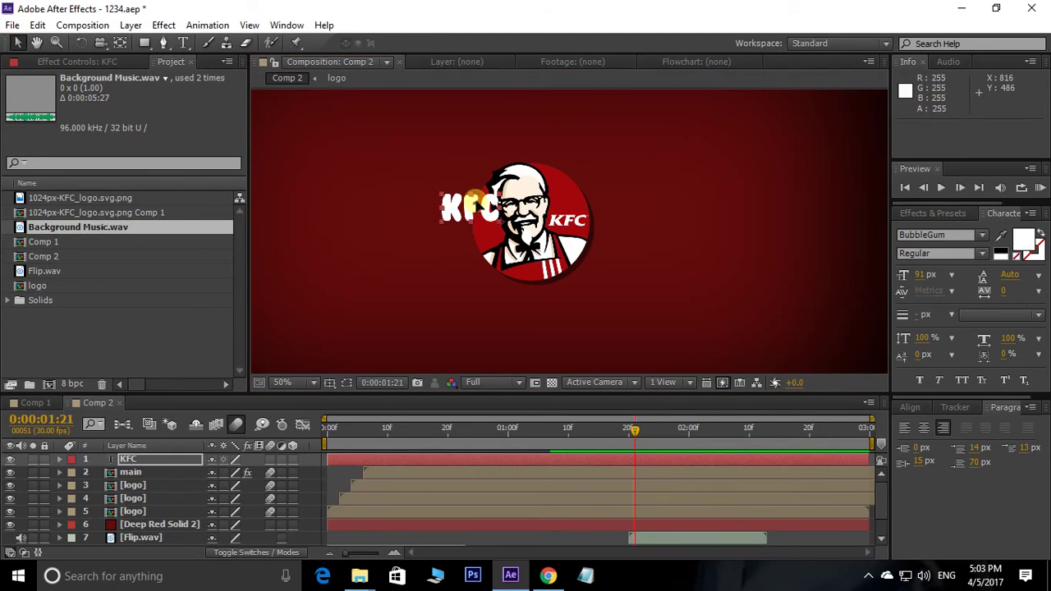
left_click_drag(473, 200, 534, 216)
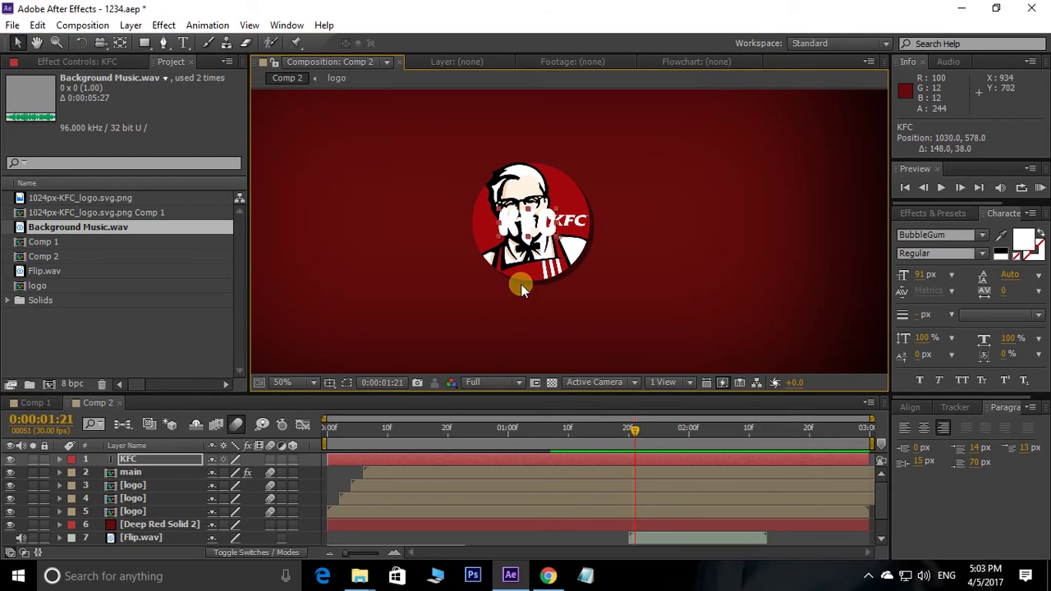
Step: Enlarge the KFC text to 116 px and recentre it on the logo at 1060, 588
left_click(894, 237)
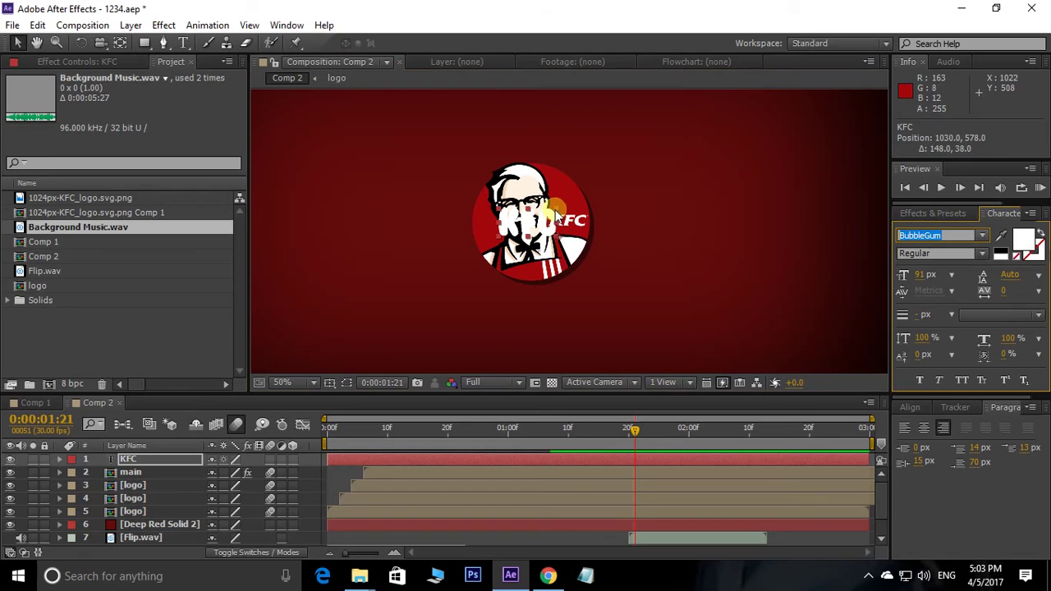
left_click_drag(920, 274, 937, 277)
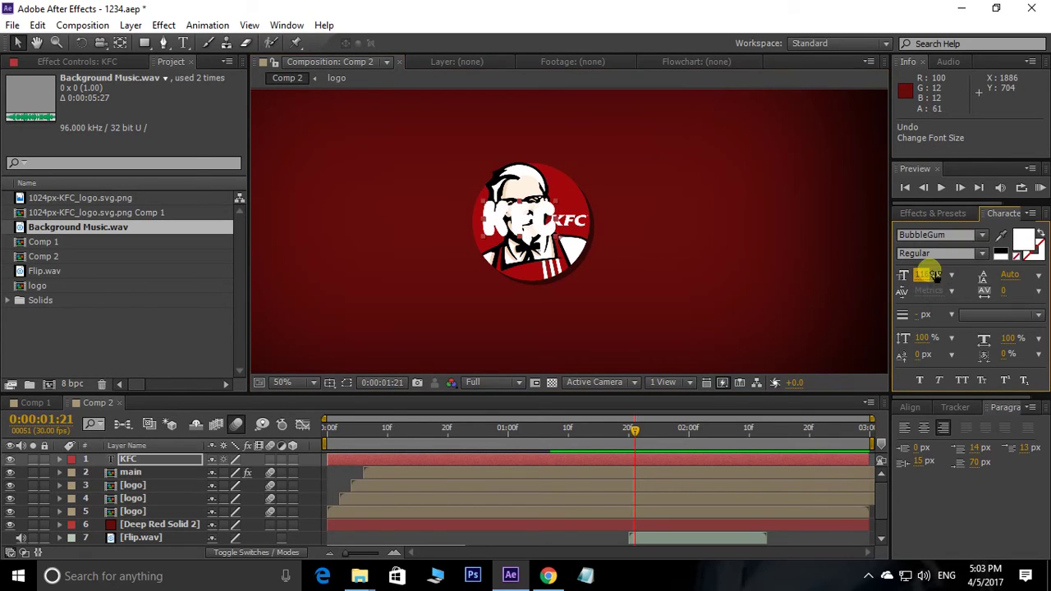
left_click_drag(537, 213, 549, 217)
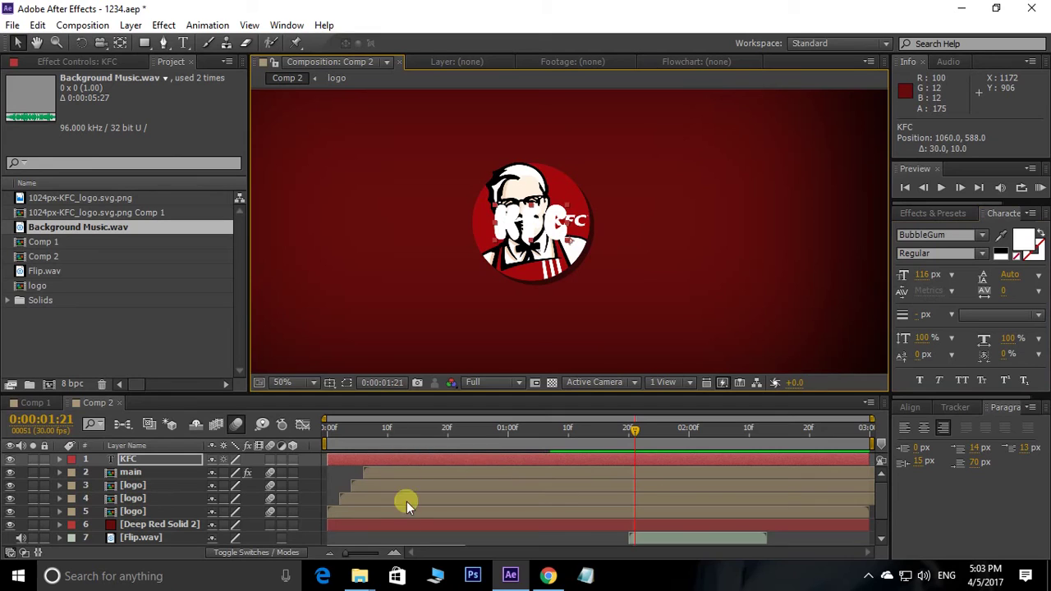
Step: Trim the KFC text layer's in point to the main layer's last rotation keyframe at 0:00:01:06
left_click_drag(346, 554, 348, 553)
left_click(403, 474)
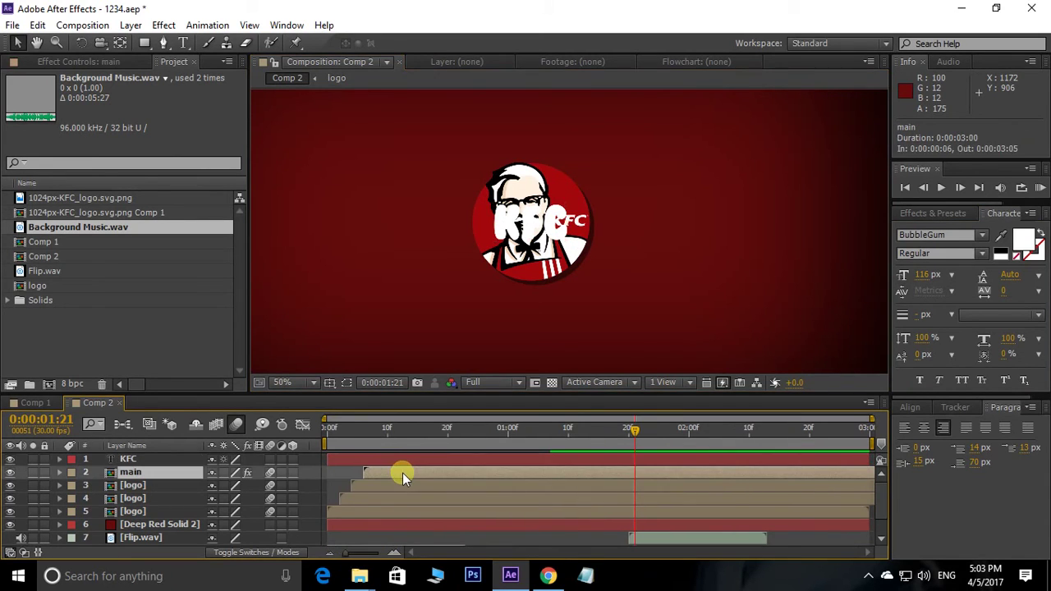
key("r")
left_click_drag(631, 434, 545, 451)
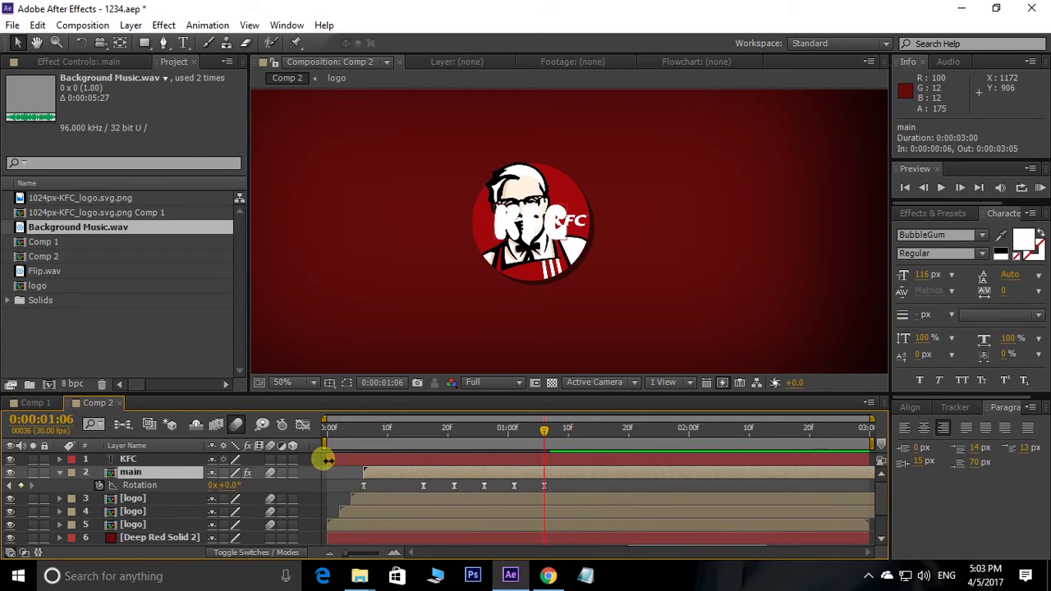
left_click_drag(327, 461, 550, 461)
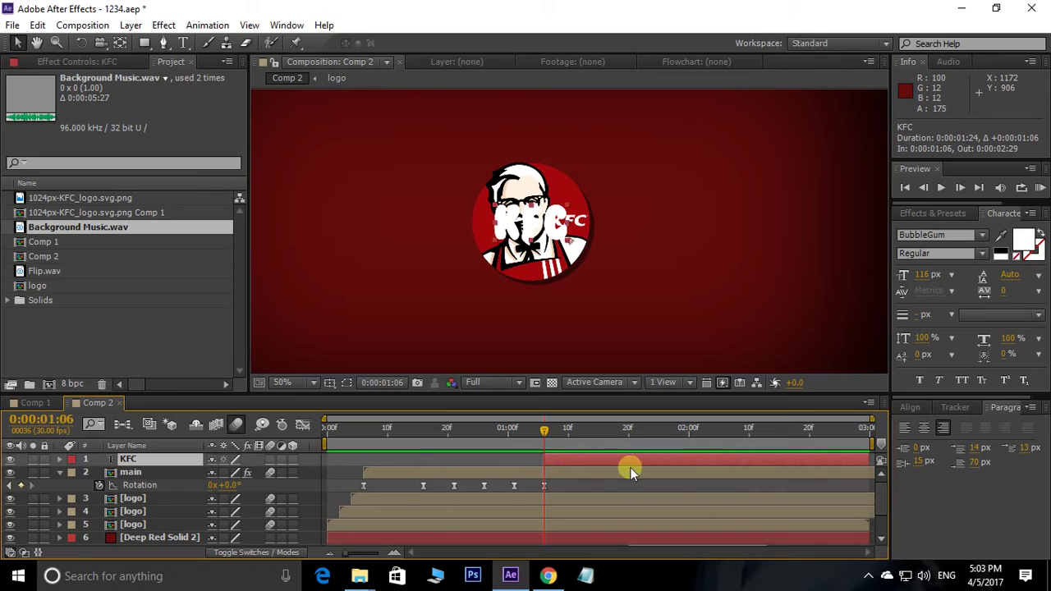
Step: Split the three logo copies below the main layer at 0:00:01:06 and remove their later parts
left_click(556, 499)
left_click(555, 526, "shift")
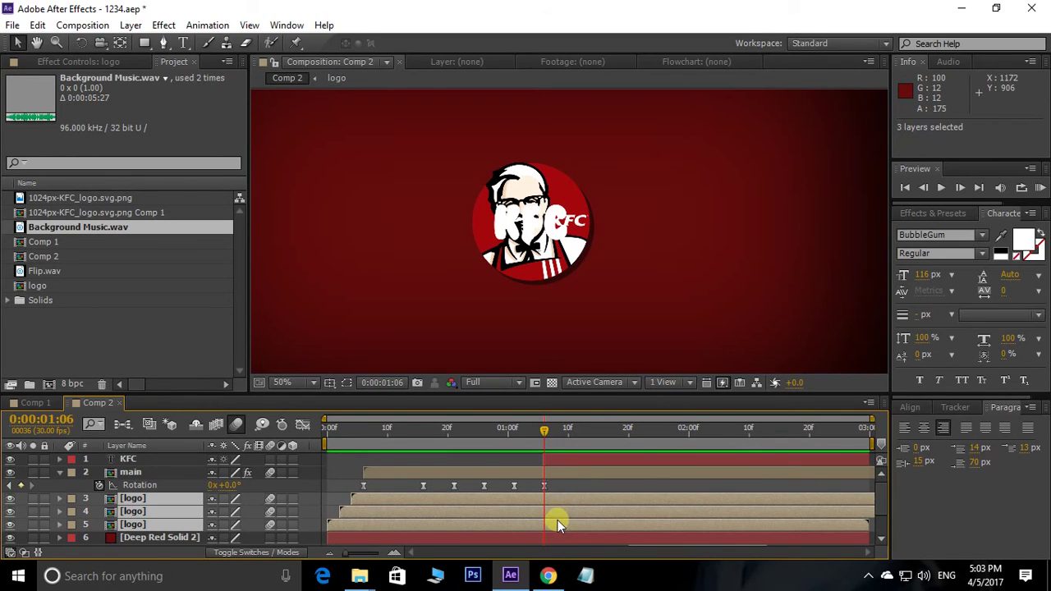
left_click(38, 25)
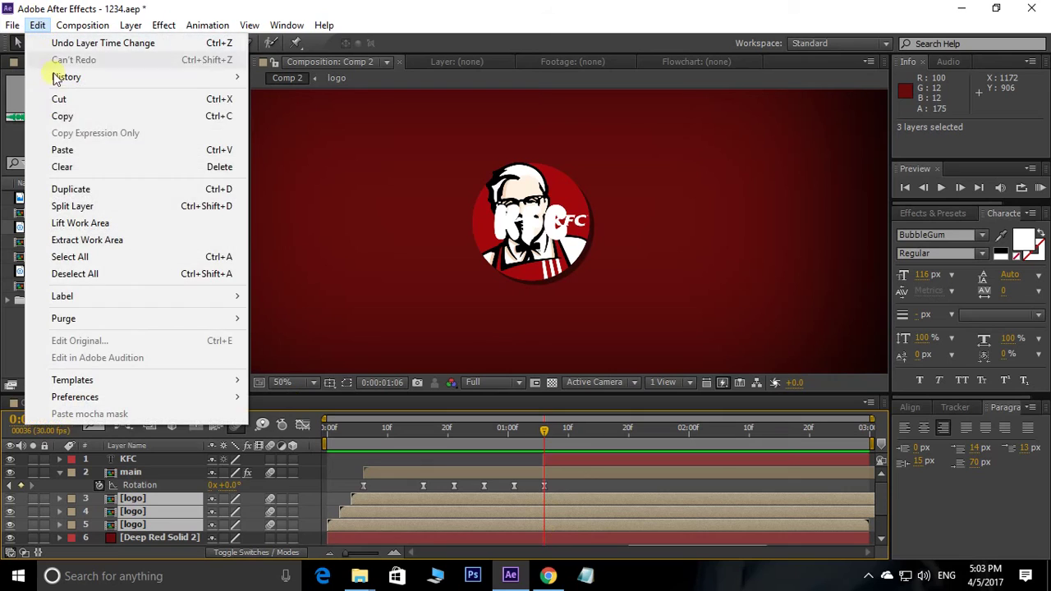
left_click(73, 194)
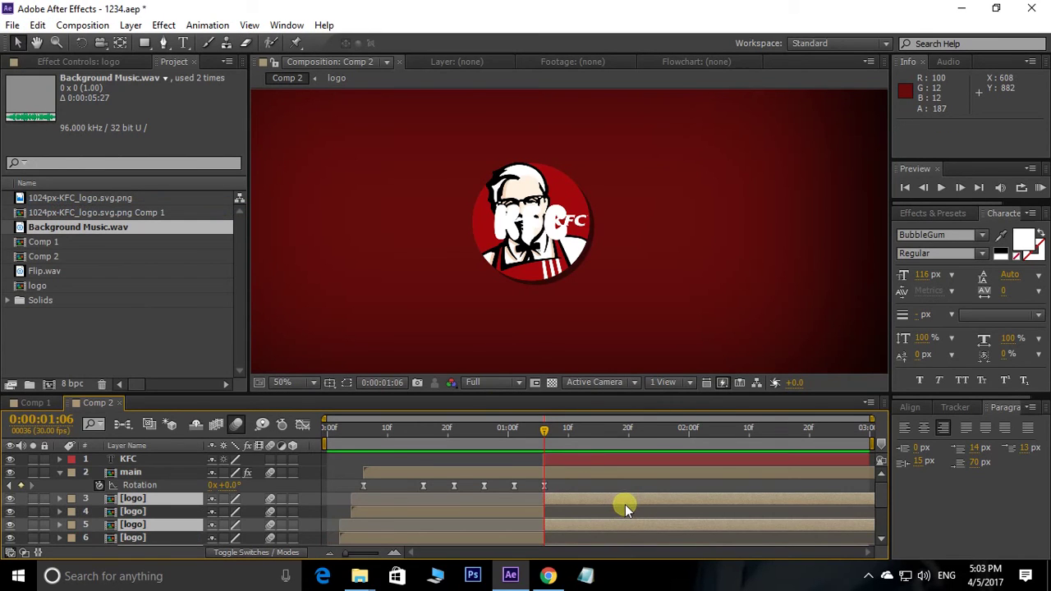
key("ctrl+z")
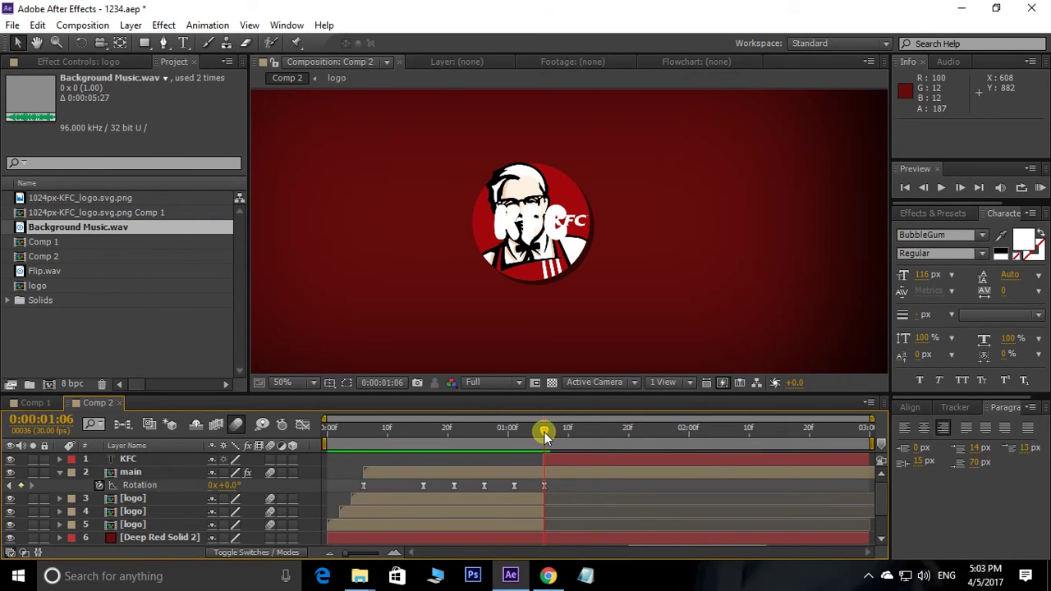
Step: Keyframe the KFC text layer's position from 1060, 588 at 0:00:01:06 down to 1060, 747 at 0:00:01:20
left_click(557, 460)
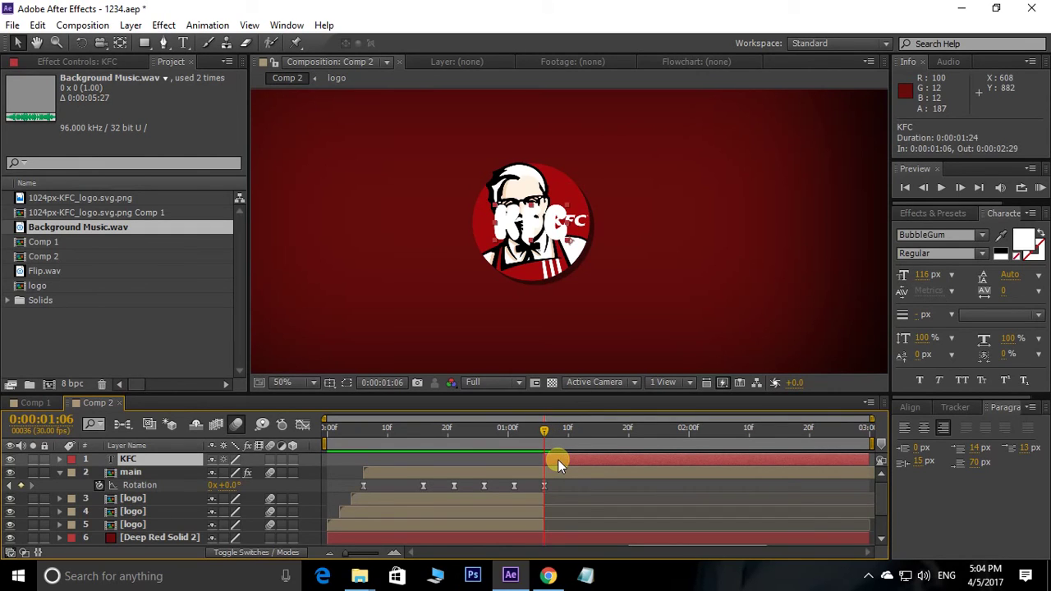
key("p")
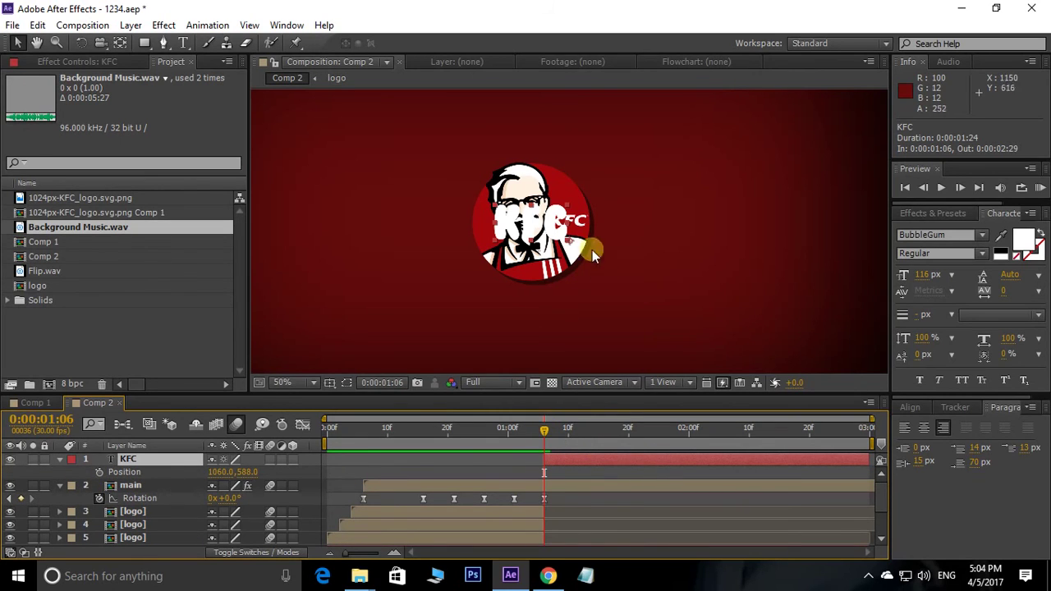
left_click(99, 472)
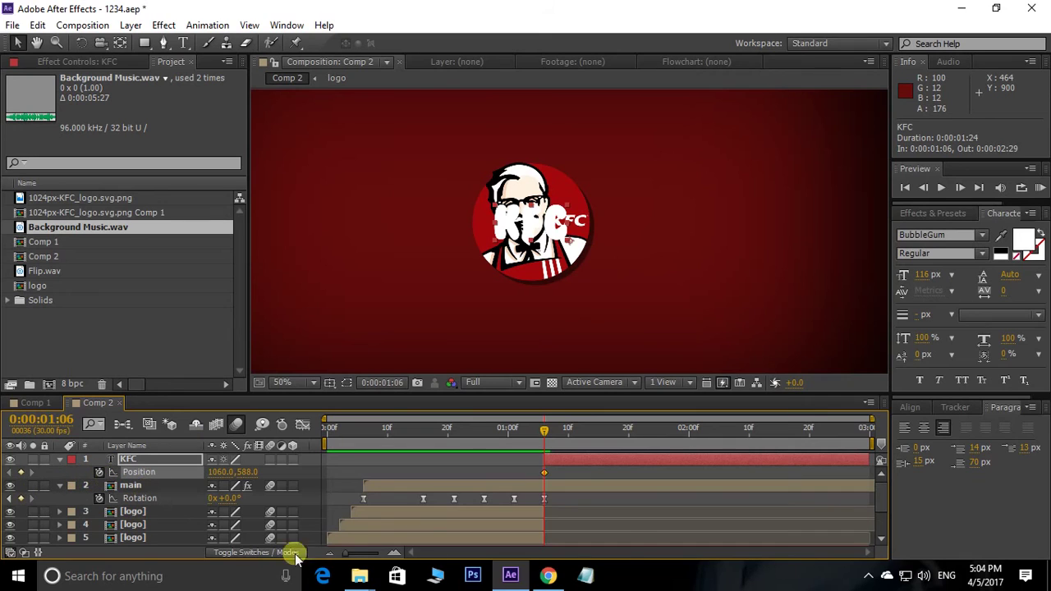
left_click_drag(548, 429, 631, 441)
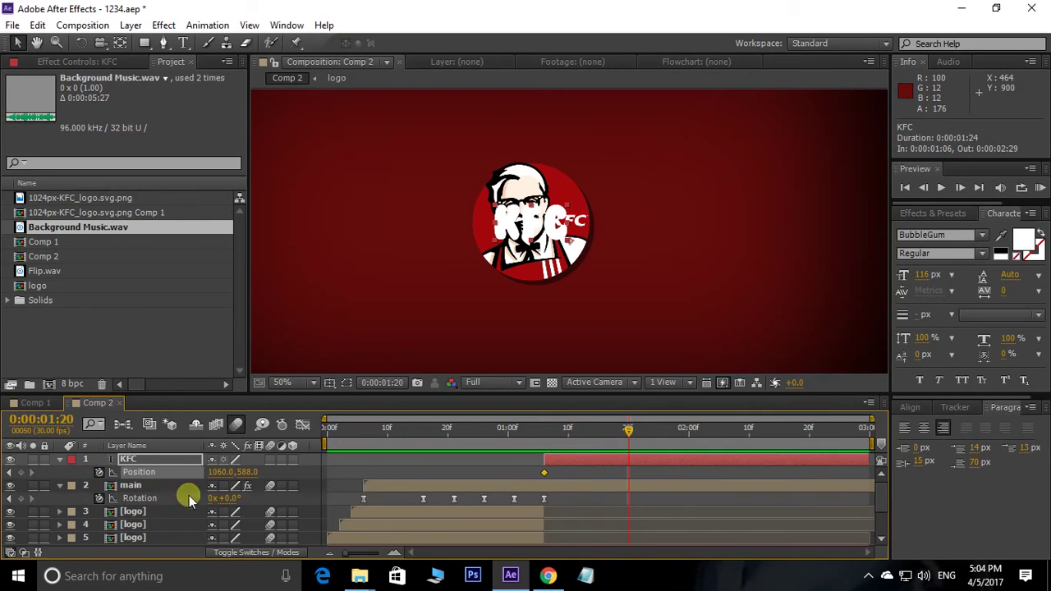
mouse_move(237, 469)
left_mouse_down()
mouse_move(277, 474)
mouse_move(255, 467)
mouse_move(282, 460)
mouse_move(248, 475)
mouse_move(257, 469)
left_mouse_up()
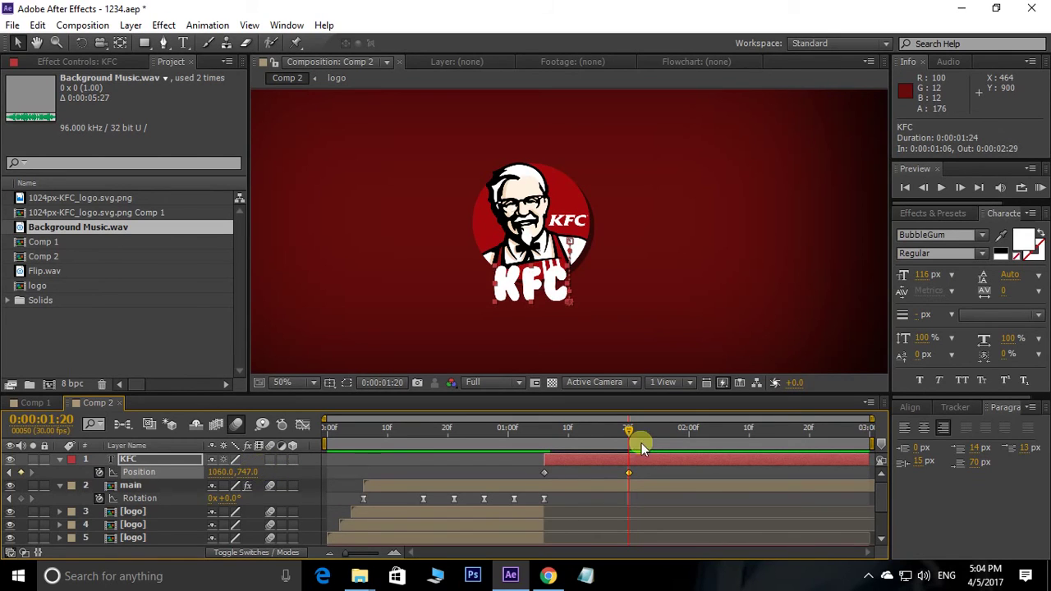
Step: Keyframe the main logo layer's position from 948, -52 at 0:00:01:06 up to 948, -123 at 0:00:01:20
left_click(558, 488)
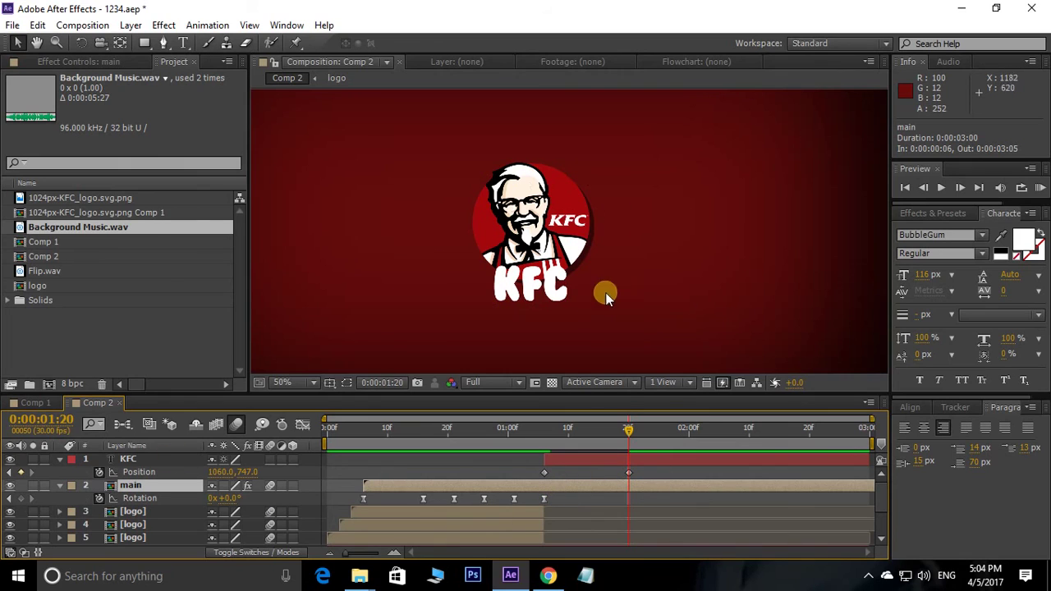
left_click_drag(624, 437, 580, 441)
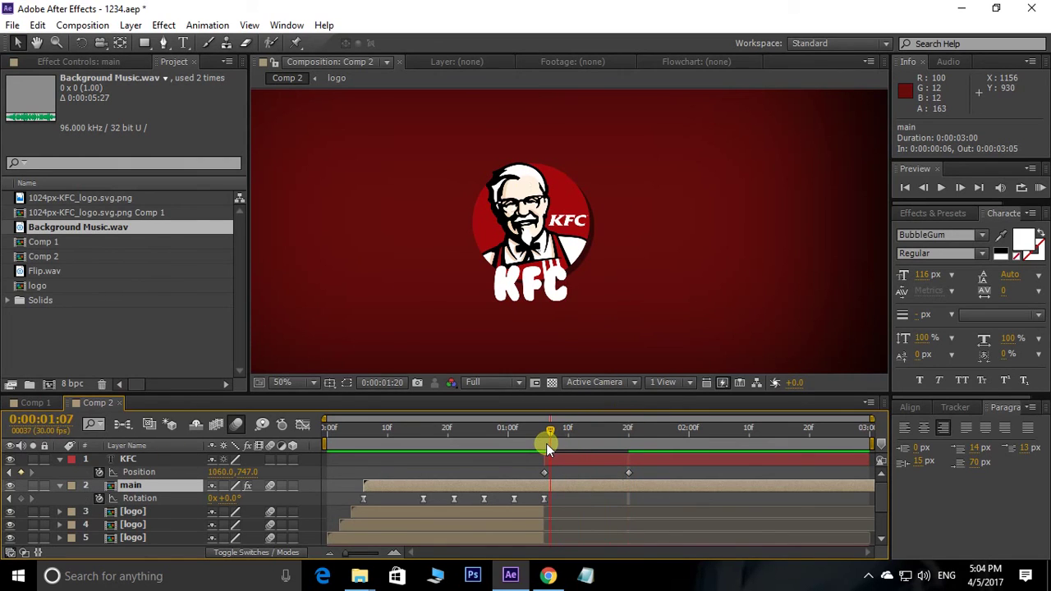
key("p")
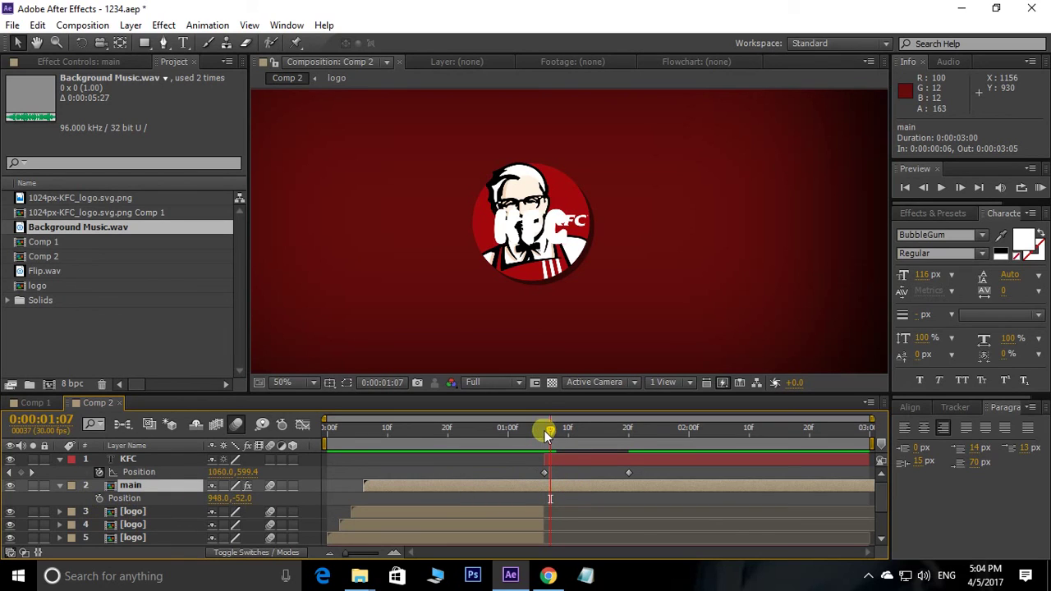
left_click(98, 499)
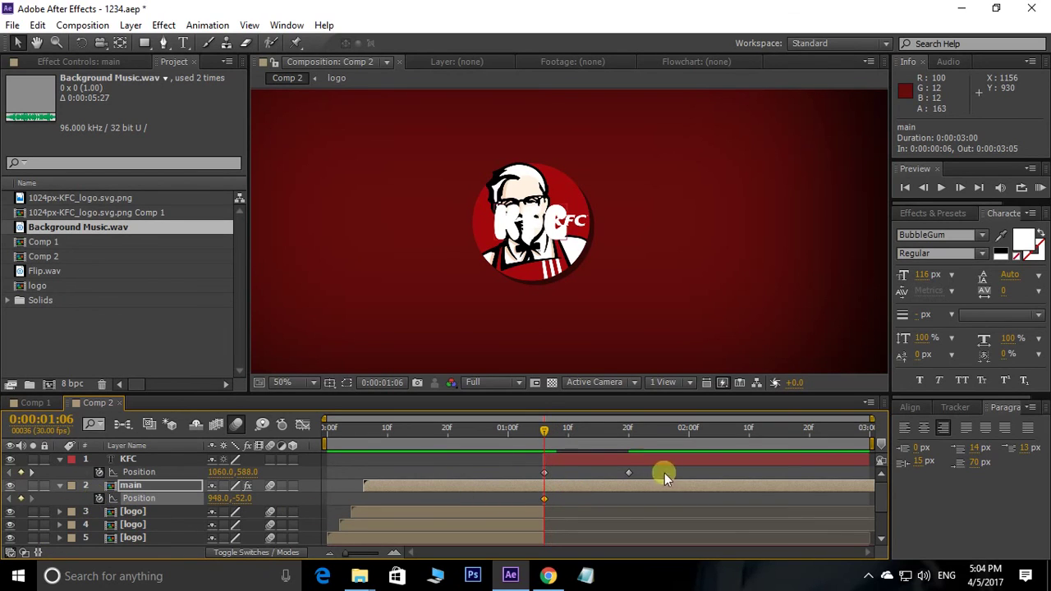
left_click_drag(546, 439, 628, 455)
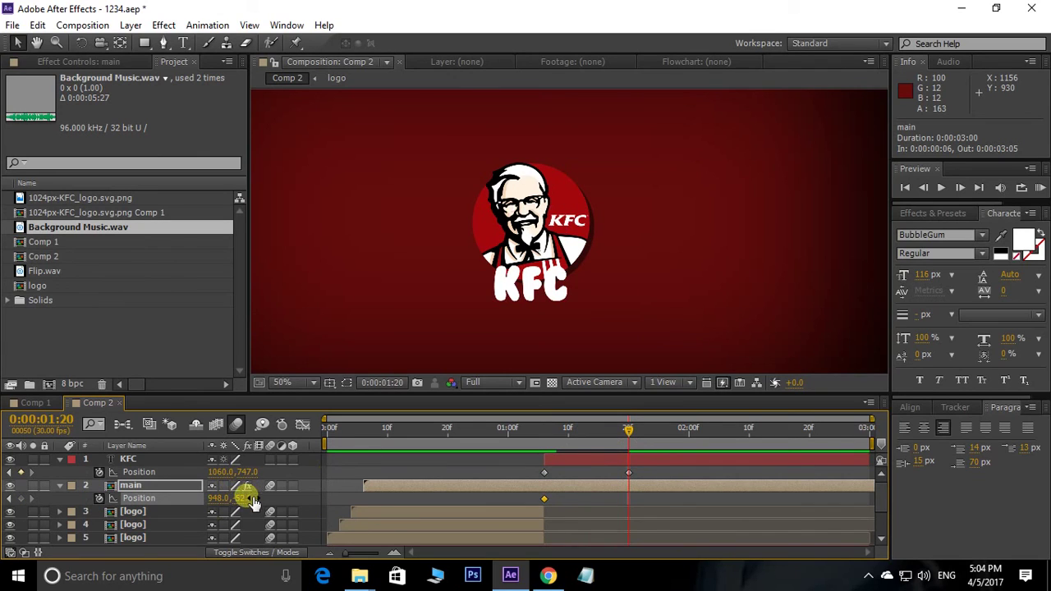
mouse_move(248, 499)
left_mouse_down()
mouse_move(222, 497)
mouse_move(250, 496)
mouse_move(230, 502)
mouse_move(253, 509)
mouse_move(235, 492)
left_mouse_up()
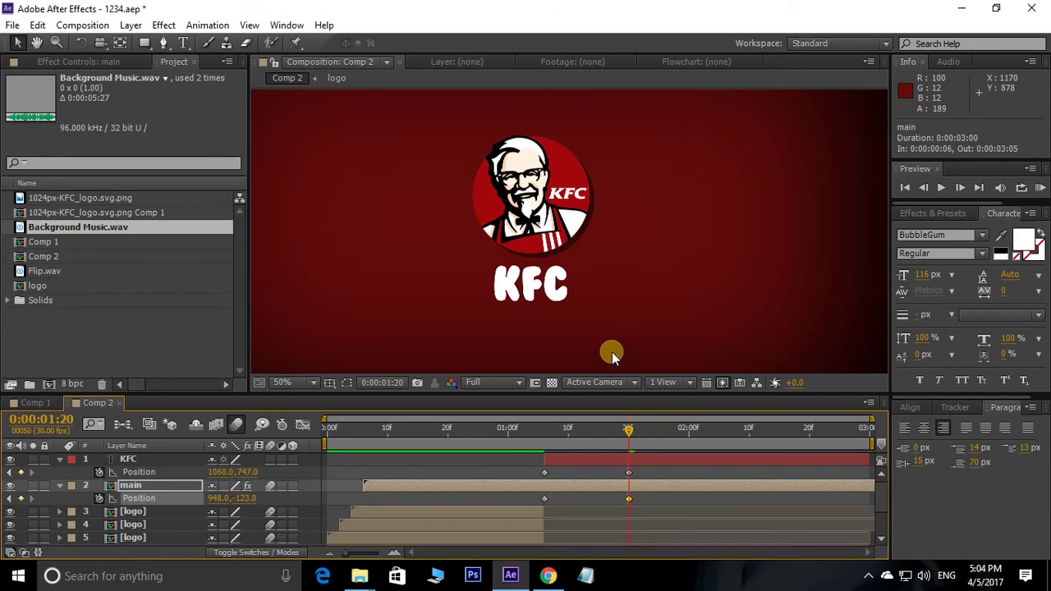
Step: Apply Easy Ease to the position keyframes of the KFC and main layers and preview the animation in an enlarged composition view
left_click_drag(652, 477, 539, 505)
right_click(546, 504)
mouse_move(615, 489)
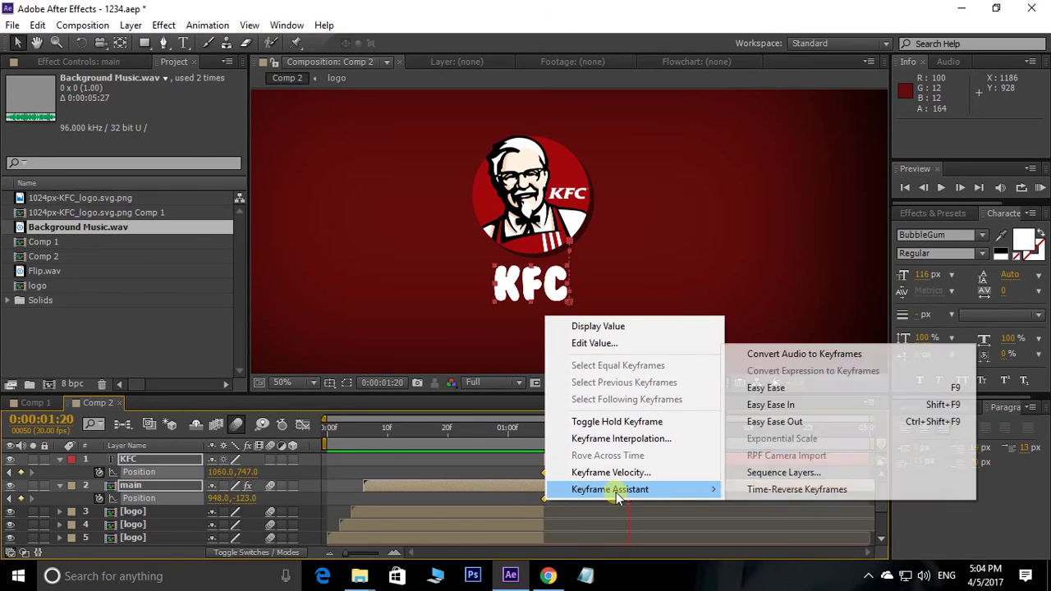
left_click(772, 388)
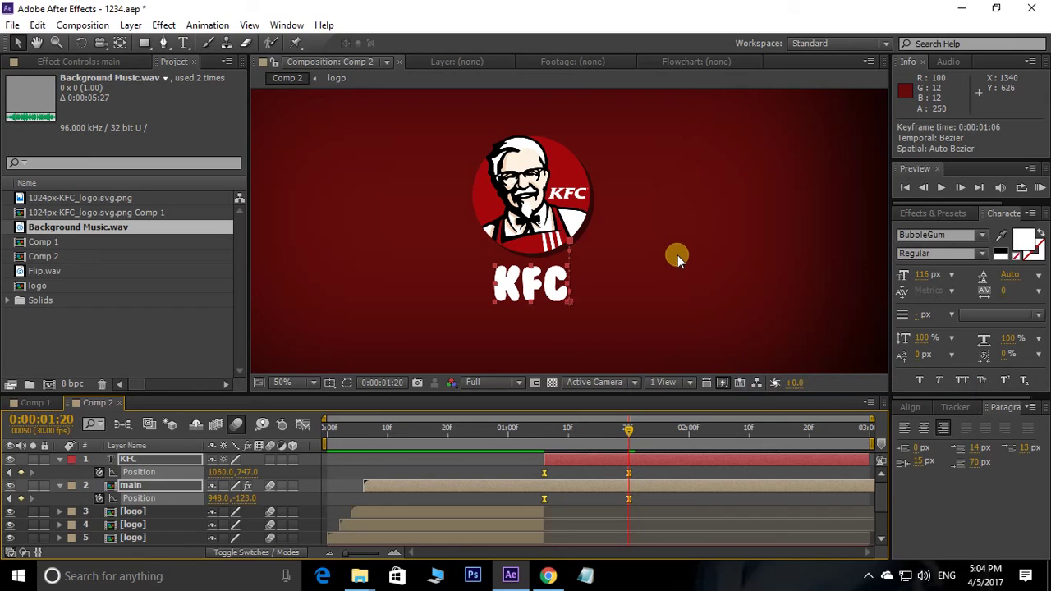
key("space")
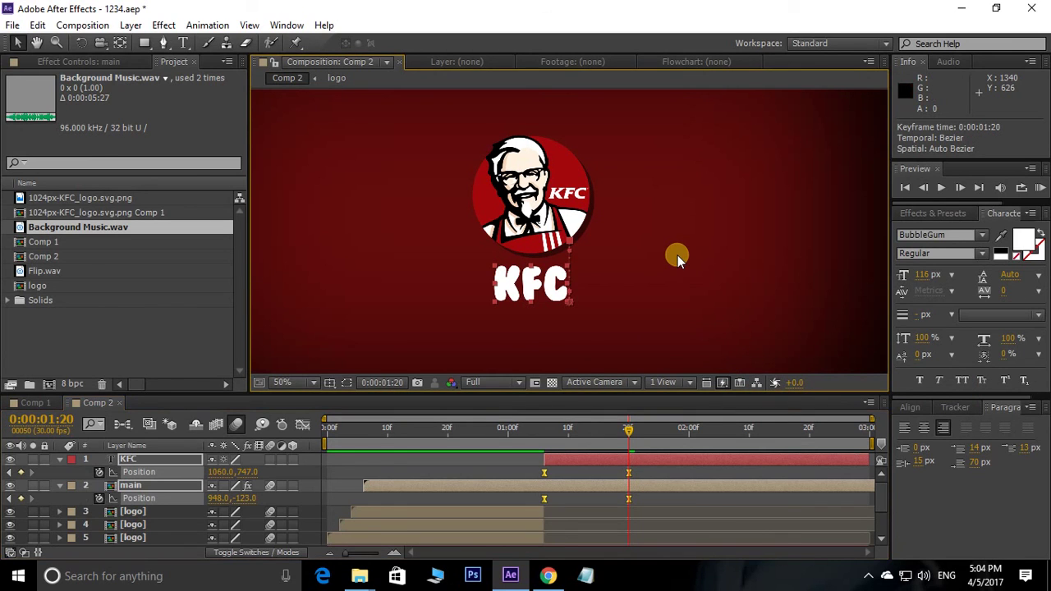
key("grave")
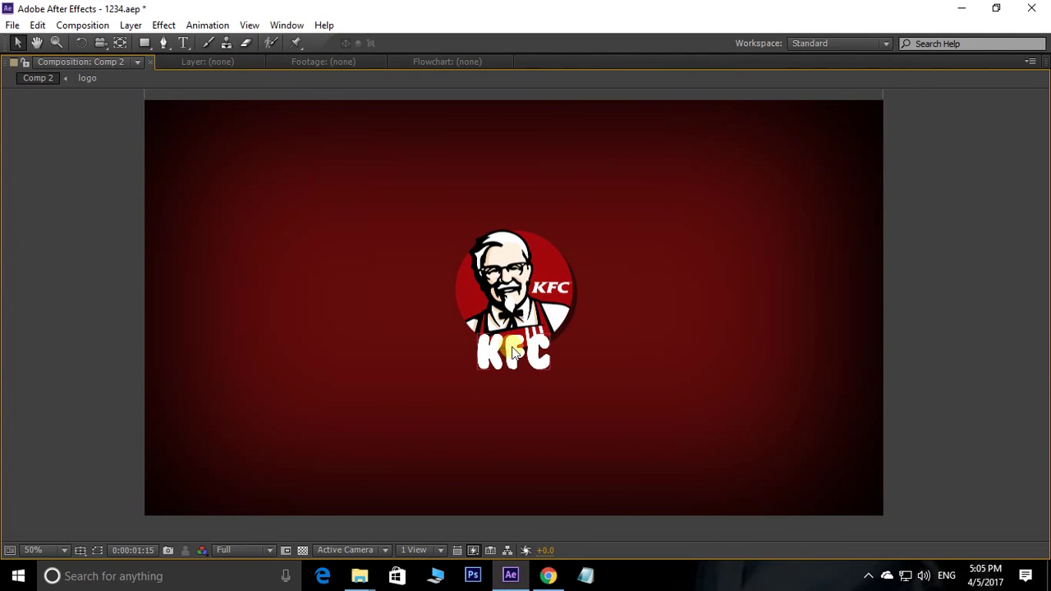
key("grave")
Step: Move the KFC text layer below the main layer in the stacking order and preview the animation enlarged
left_click_drag(170, 464, 165, 501)
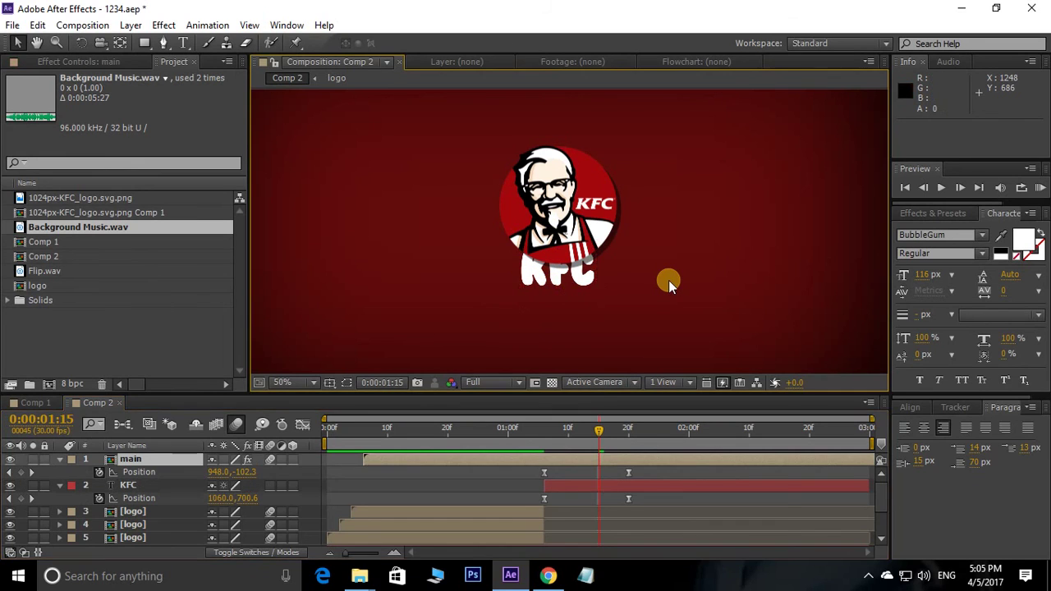
key("grave")
key("KP_0")
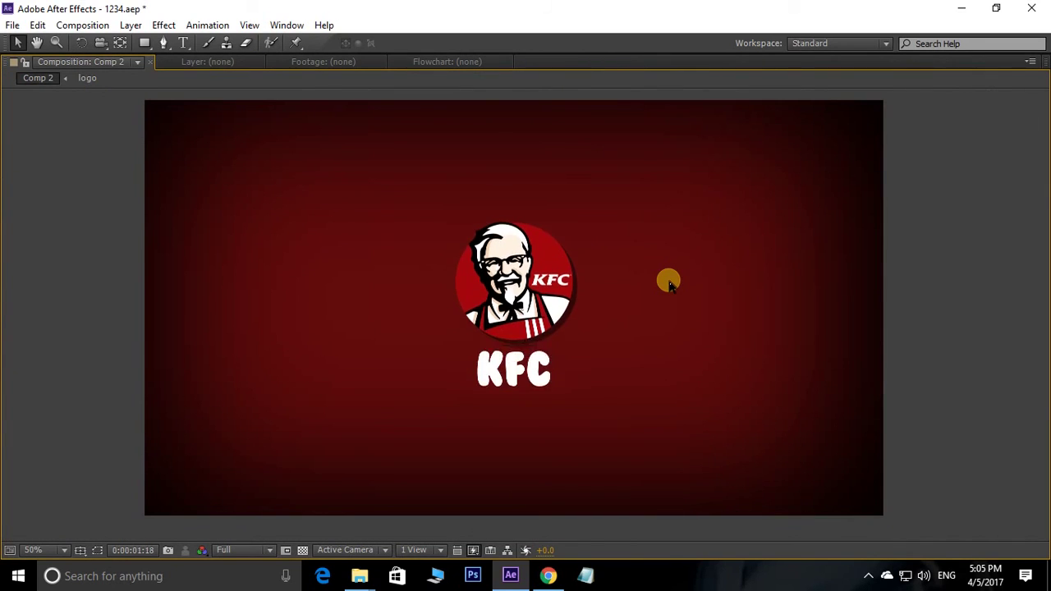